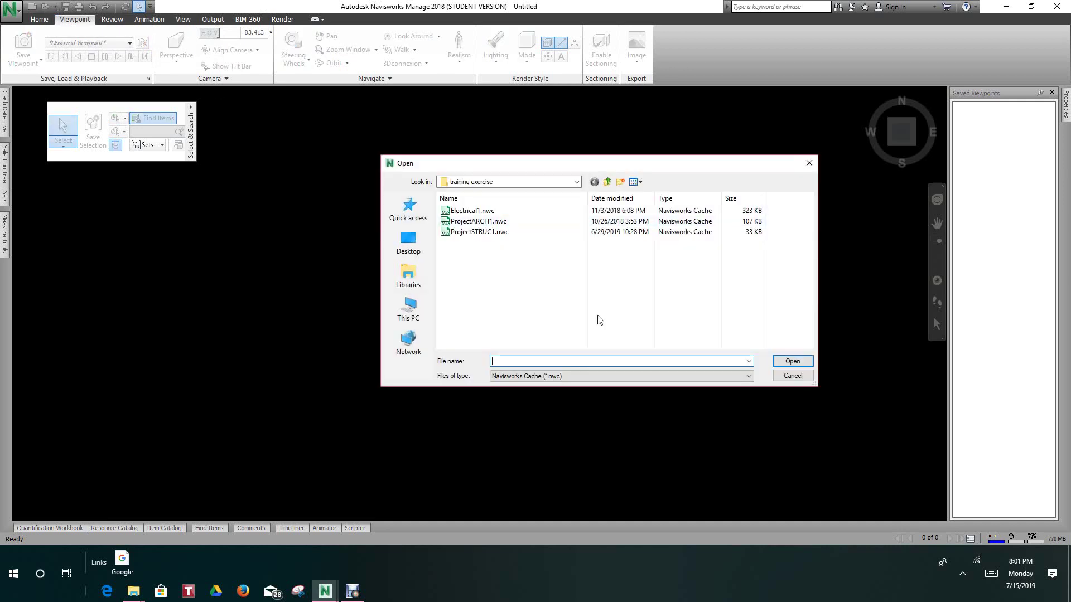
- Open ProjectARCH1.nwd from the training exercise folder, using the Navisworks (*.nwd) file type
{"action": "left_click", "coordinate": [749, 376]}
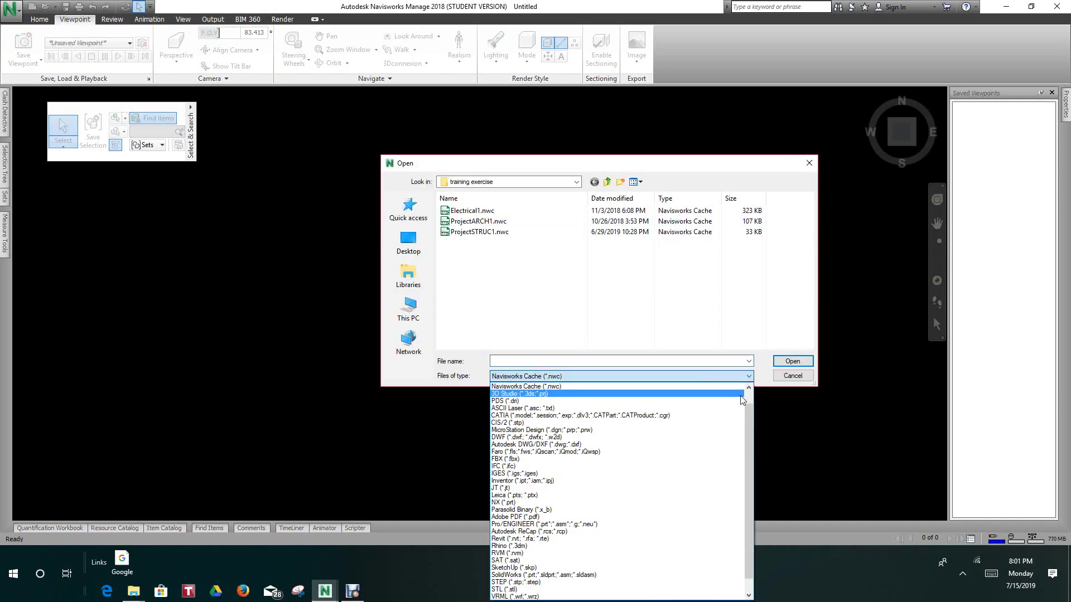
{"action": "scroll", "coordinate": [578, 392], "scroll_direction": "up", "scroll_amount": 1}
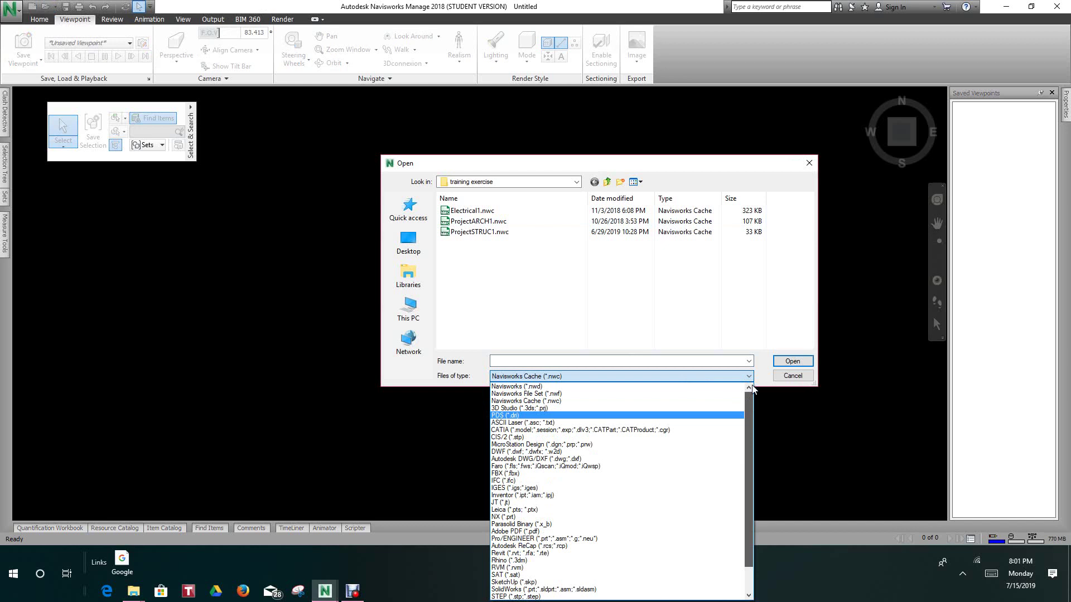
{"action": "left_click", "coordinate": [530, 387]}
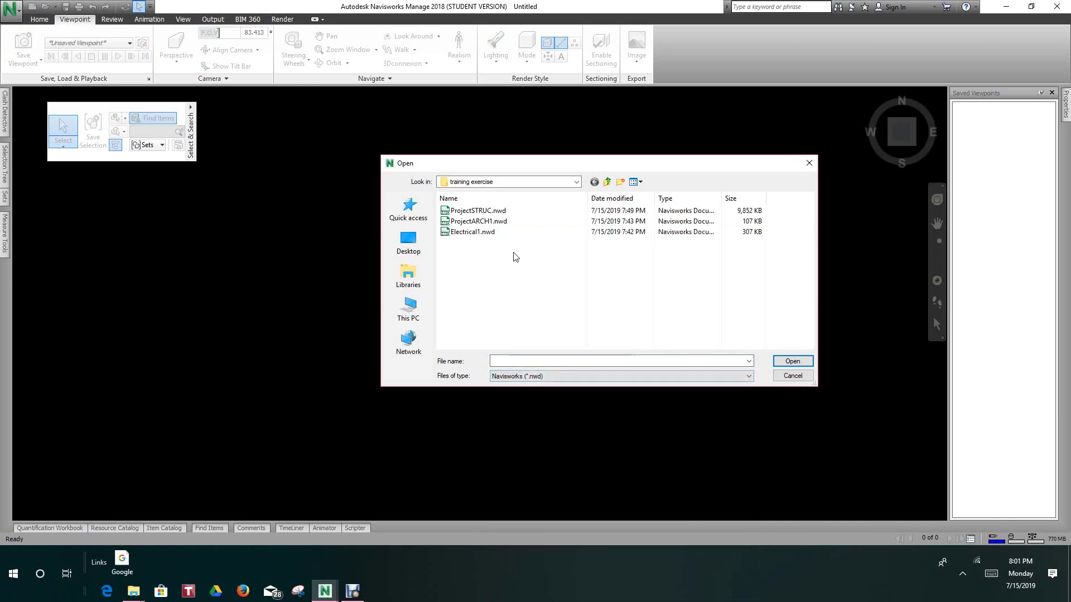
{"action": "left_click", "coordinate": [497, 223]}
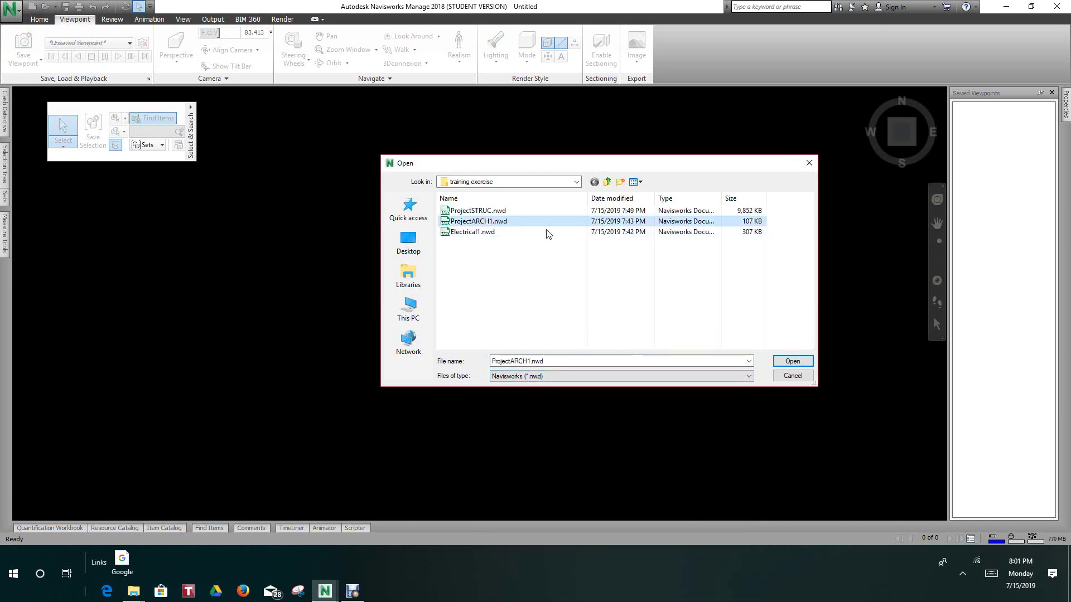
{"action": "left_click", "coordinate": [792, 362]}
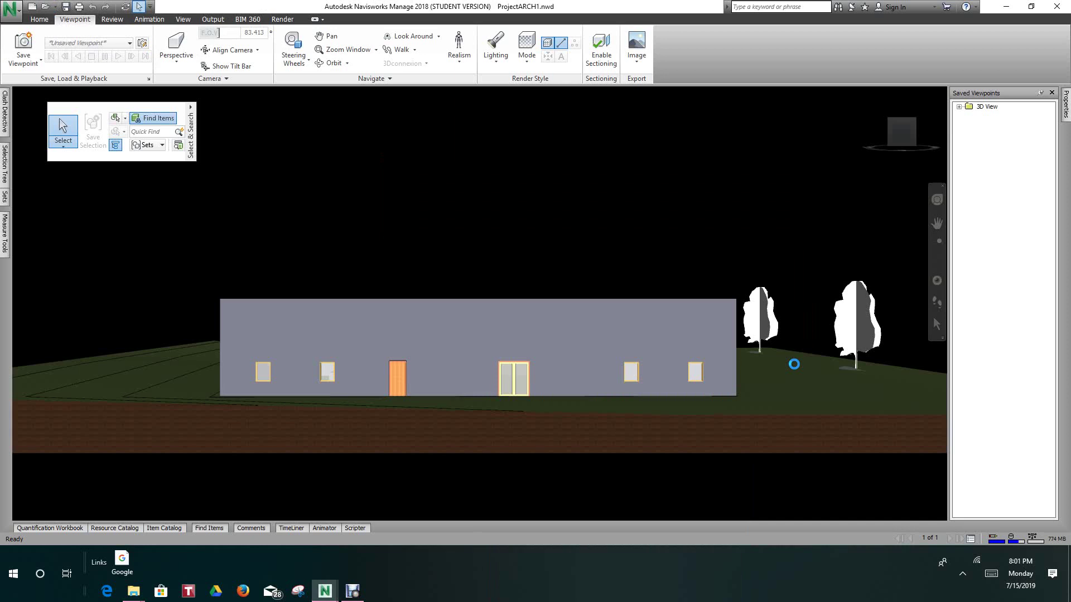
- Append ProjectSTRUC.nwd from the training exercise folder to the open architectural model
{"action": "scroll", "coordinate": [598, 415], "scroll_direction": "up", "scroll_amount": 3}
{"action": "scroll", "coordinate": [598, 416], "scroll_direction": "down", "scroll_amount": 2}
{"action": "mouse_move", "coordinate": [593, 407]}
{"action": "middle_mouse_down"}
{"action": "mouse_move", "coordinate": [579, 449]}
{"action": "mouse_move", "coordinate": [612, 339]}
{"action": "mouse_move", "coordinate": [578, 397]}
{"action": "middle_mouse_up"}
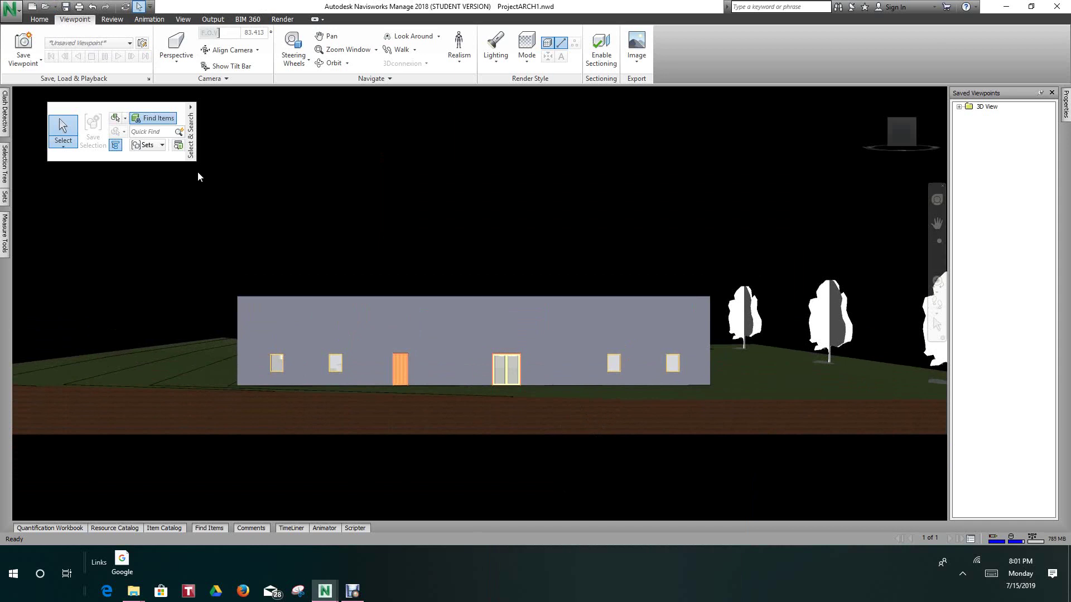
{"action": "middle_click_drag", "start_coordinate": [352, 224], "coordinate": [373, 222]}
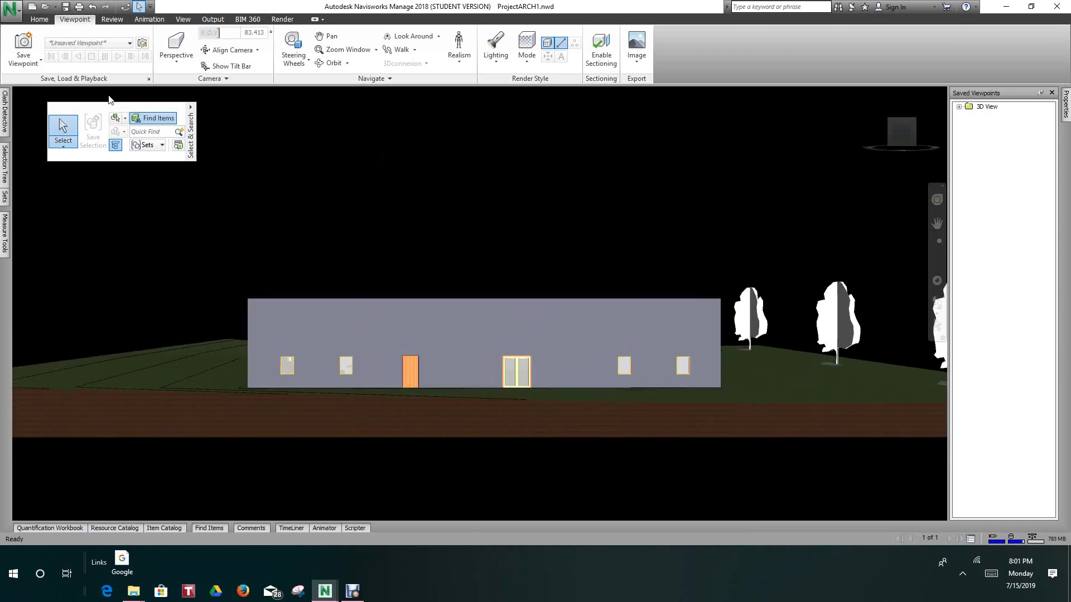
{"action": "left_click", "coordinate": [39, 19]}
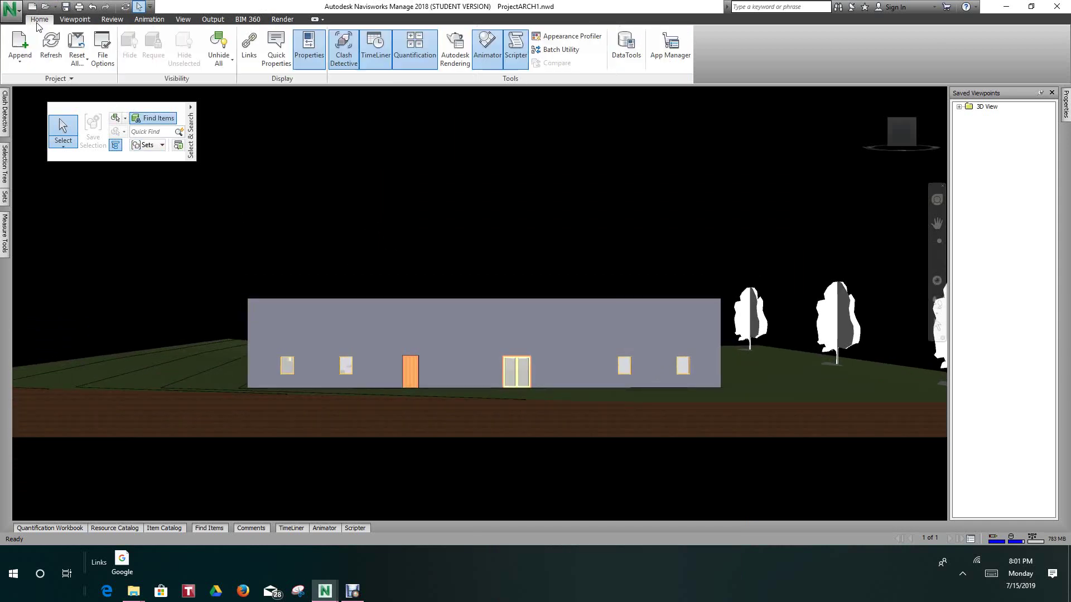
{"action": "left_click", "coordinate": [21, 62]}
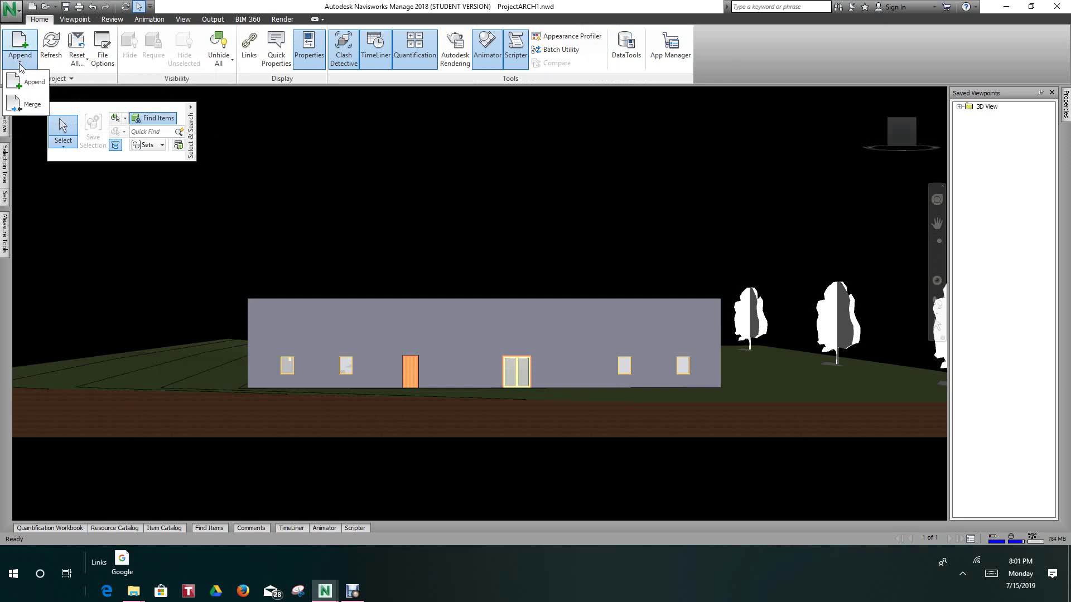
{"action": "left_click", "coordinate": [32, 82]}
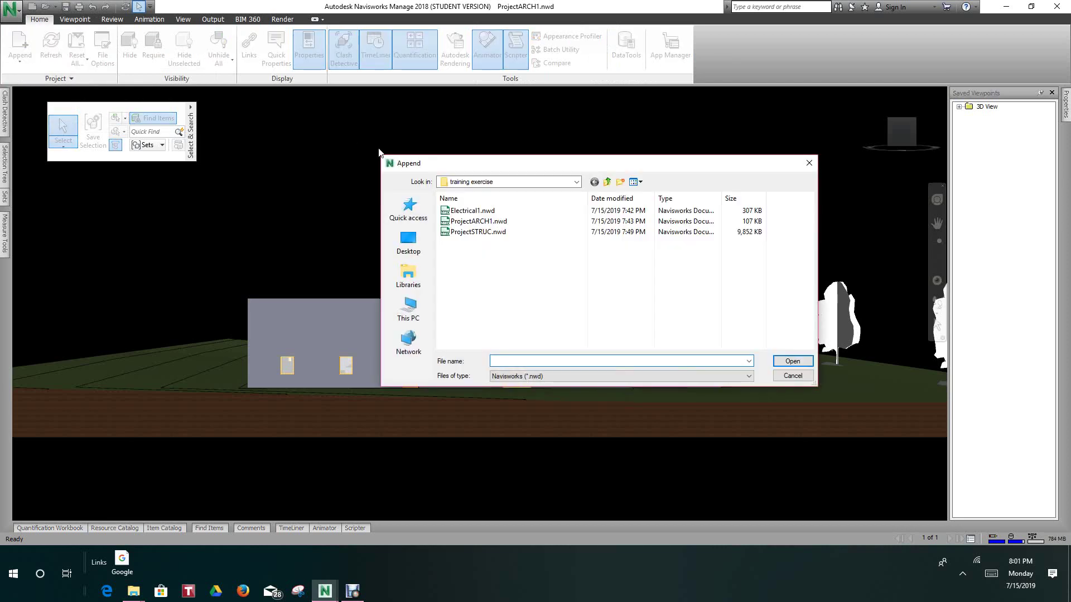
{"action": "left_click", "coordinate": [475, 232]}
{"action": "left_click", "coordinate": [799, 363]}
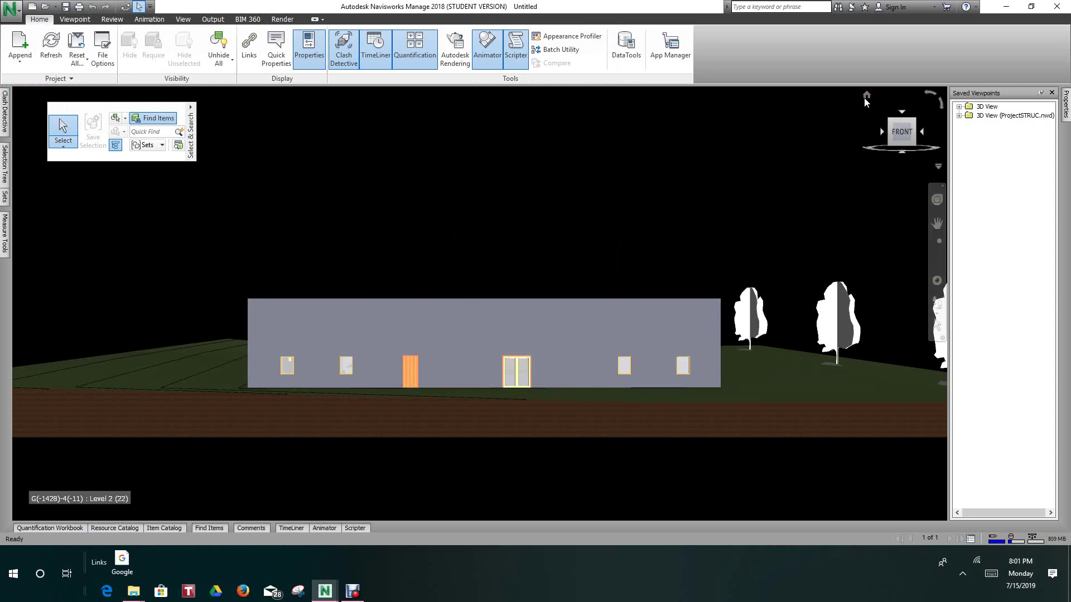
- Hide the building's roof in the home view to inspect the structural framing, and unhide everything with nothing left selected
{"action": "left_click", "coordinate": [866, 95]}
{"action": "middle_click_drag", "start_coordinate": [464, 306], "coordinate": [463, 253], "text": "shift"}
{"action": "left_click", "coordinate": [468, 246]}
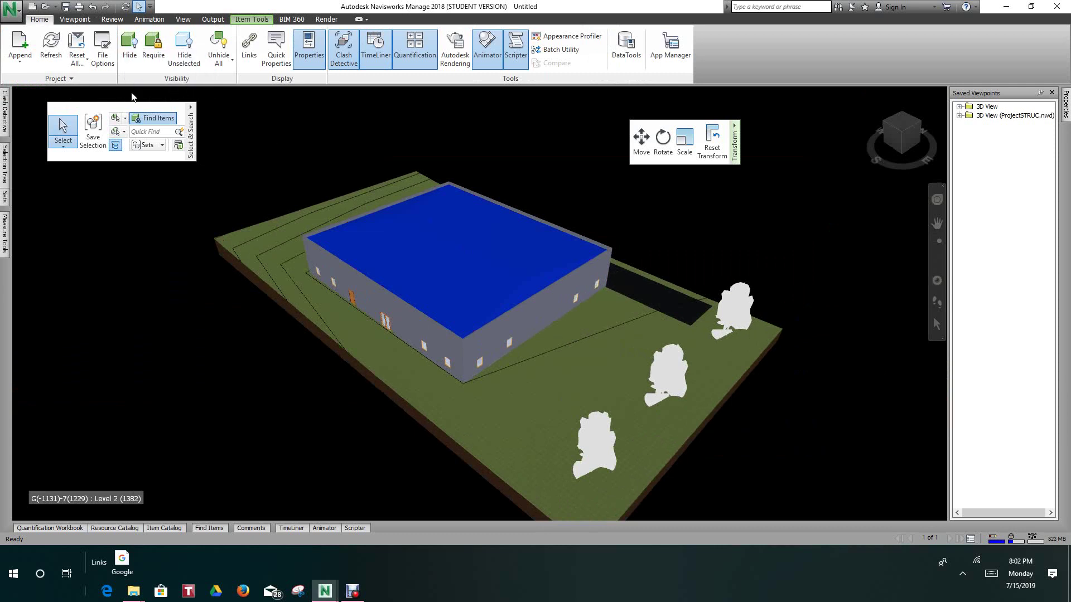
{"action": "left_click", "coordinate": [128, 56]}
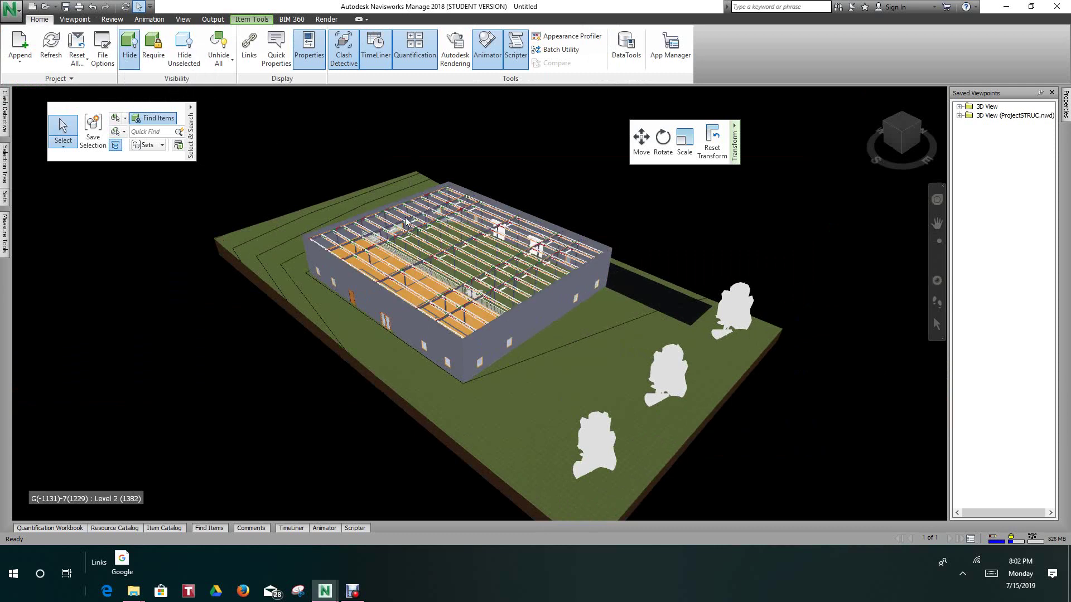
{"action": "scroll", "coordinate": [404, 221], "scroll_direction": "up", "scroll_amount": 3}
{"action": "scroll", "coordinate": [404, 220], "scroll_direction": "up", "scroll_amount": 5}
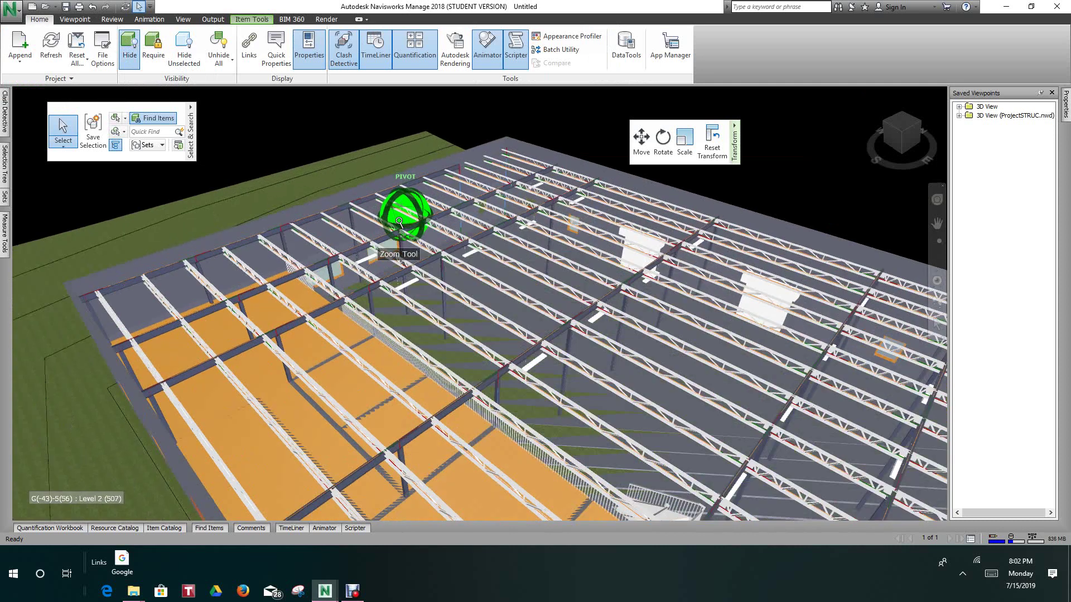
{"action": "scroll", "coordinate": [394, 228], "scroll_direction": "down", "scroll_amount": 5}
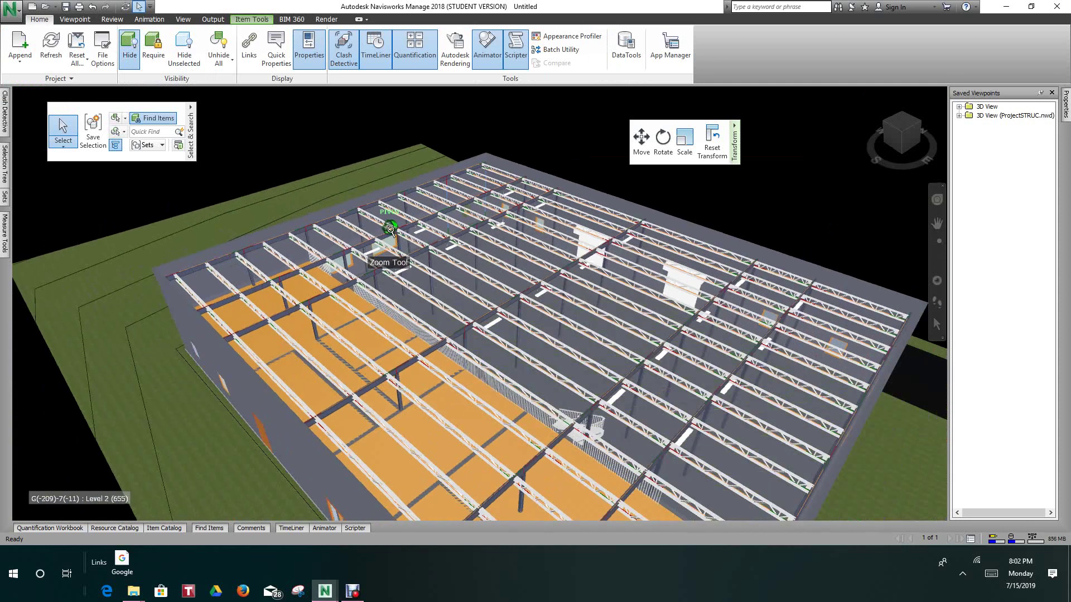
{"action": "scroll", "coordinate": [392, 227], "scroll_direction": "down", "scroll_amount": 2}
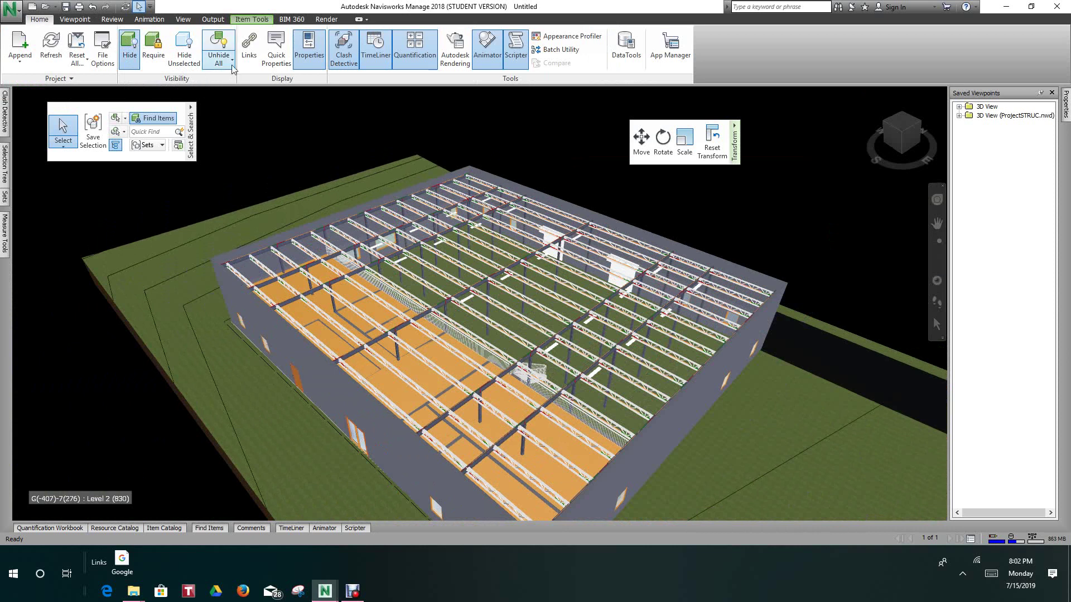
{"action": "left_click", "coordinate": [221, 44]}
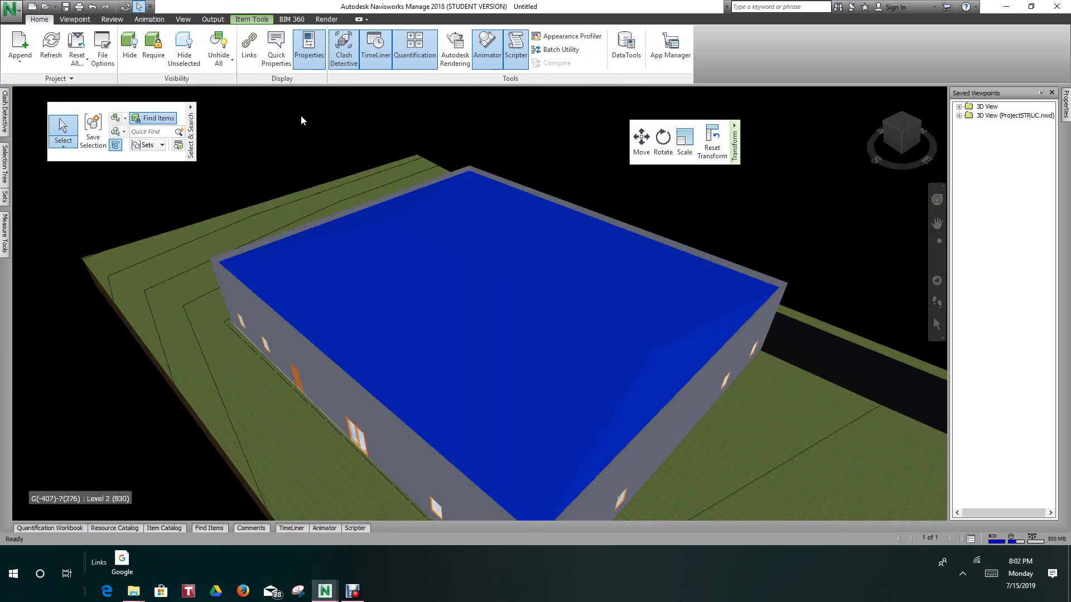
{"action": "left_click", "coordinate": [300, 116]}
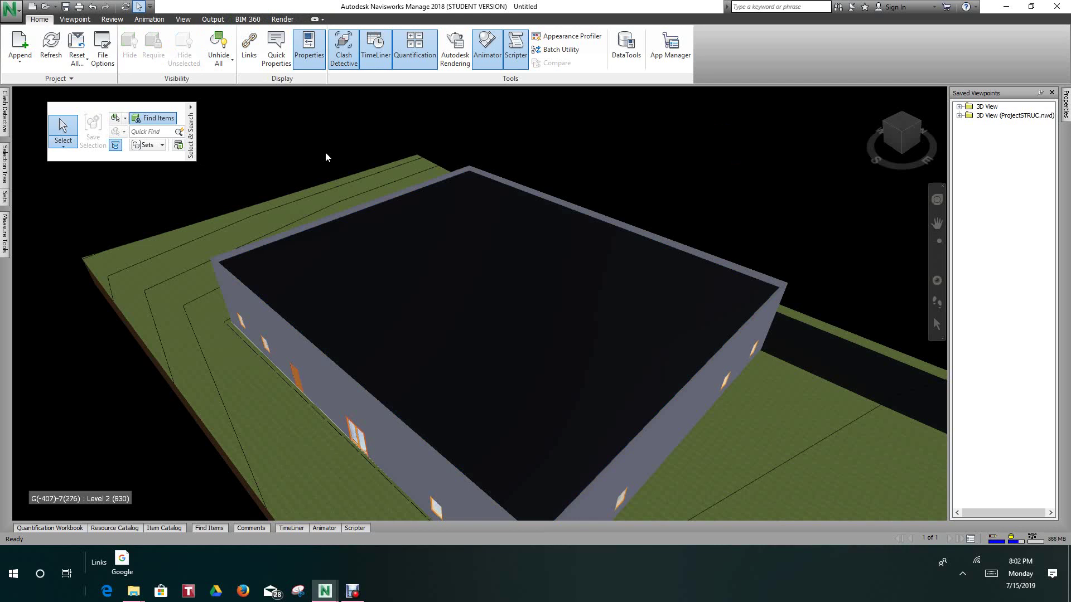
- Set the scene background mode to Horizon and apply it
{"action": "scroll", "coordinate": [367, 194], "scroll_direction": "down", "scroll_amount": 3}
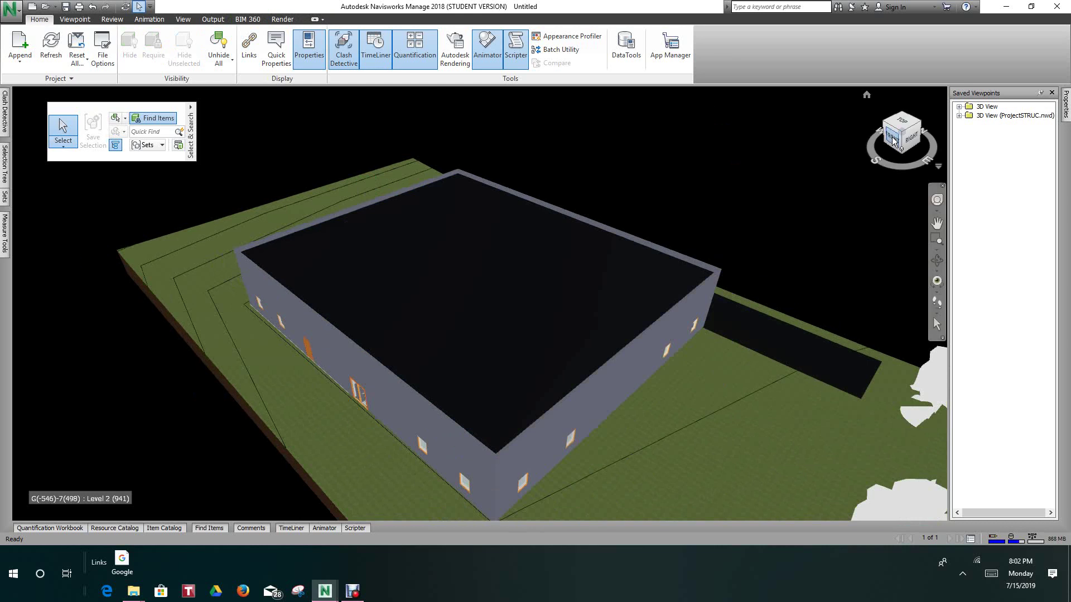
{"action": "left_click_drag", "start_coordinate": [899, 127], "coordinate": [904, 133]}
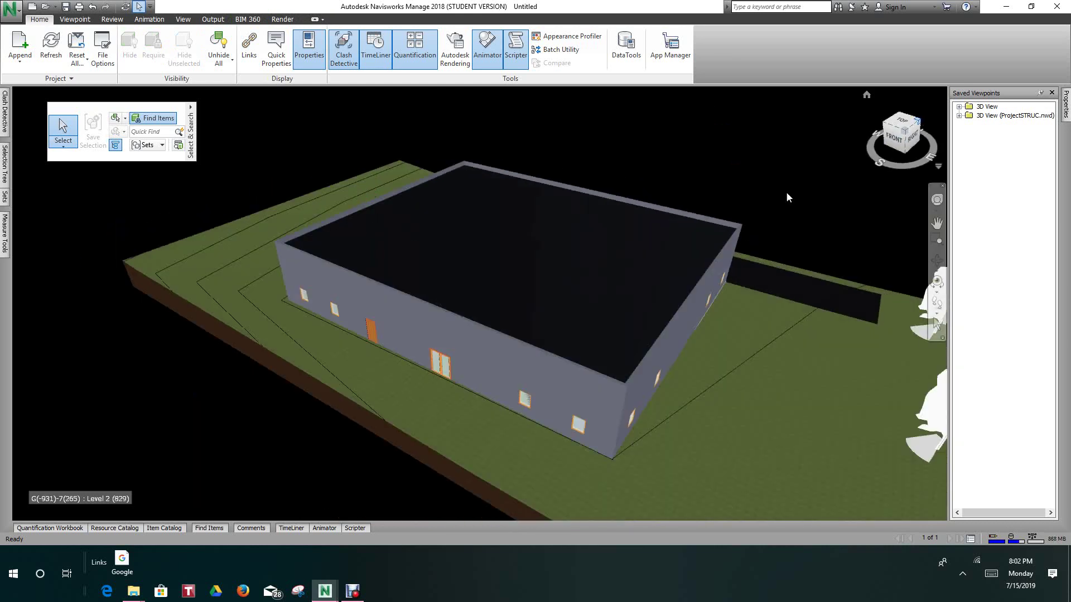
{"action": "scroll", "coordinate": [672, 246], "scroll_direction": "down", "scroll_amount": 2}
{"action": "mouse_move", "coordinate": [672, 245]}
{"action": "middle_mouse_down"}
{"action": "mouse_move", "coordinate": [686, 272]}
{"action": "mouse_move", "coordinate": [688, 258]}
{"action": "middle_mouse_up"}
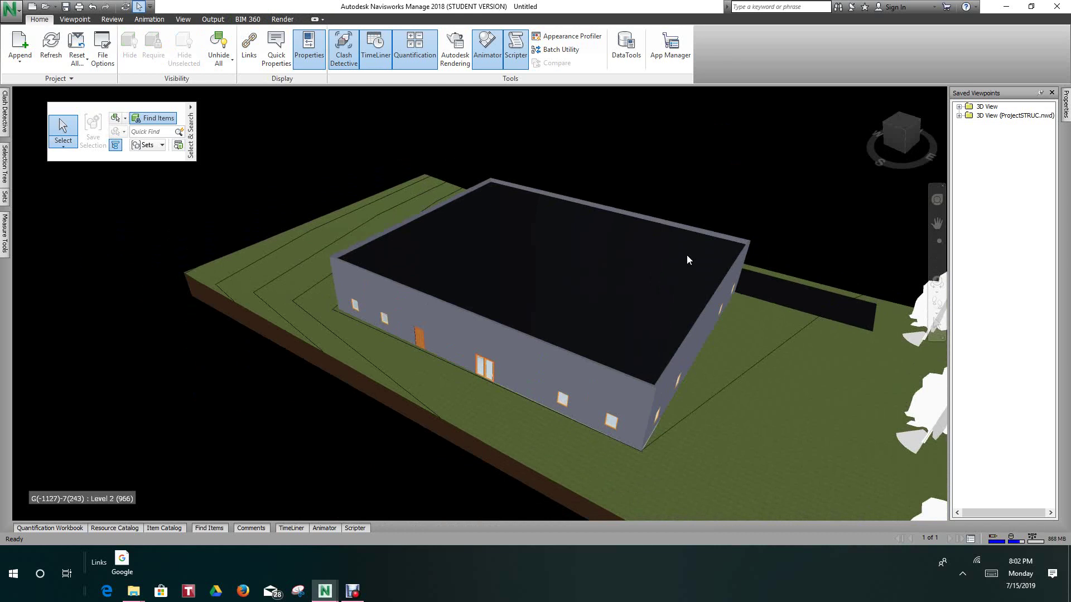
{"action": "middle_click_drag", "start_coordinate": [382, 208], "coordinate": [383, 229], "text": "shift"}
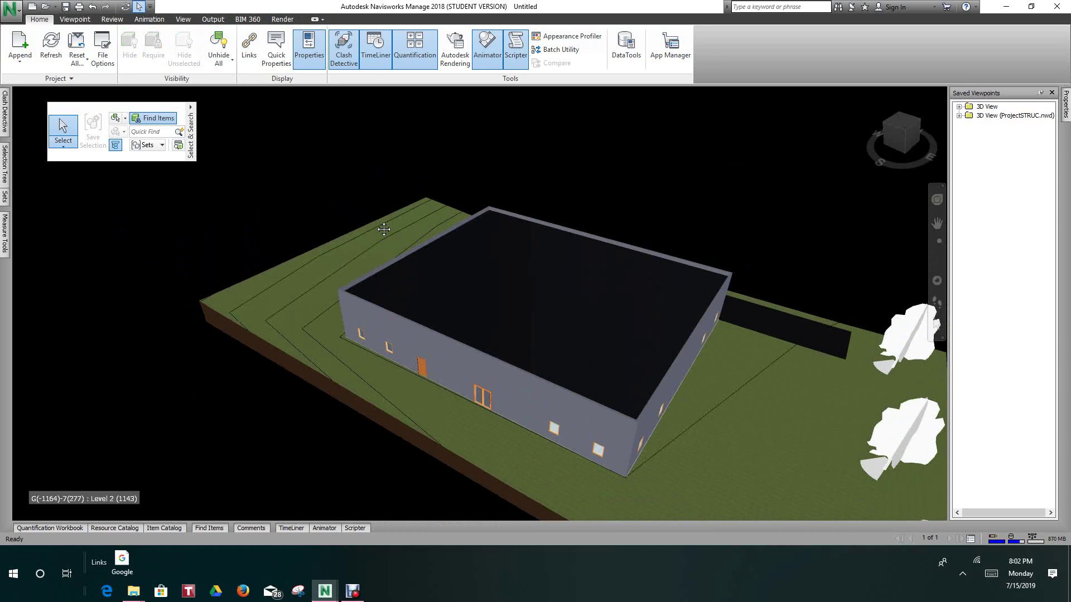
{"action": "right_click", "coordinate": [294, 144]}
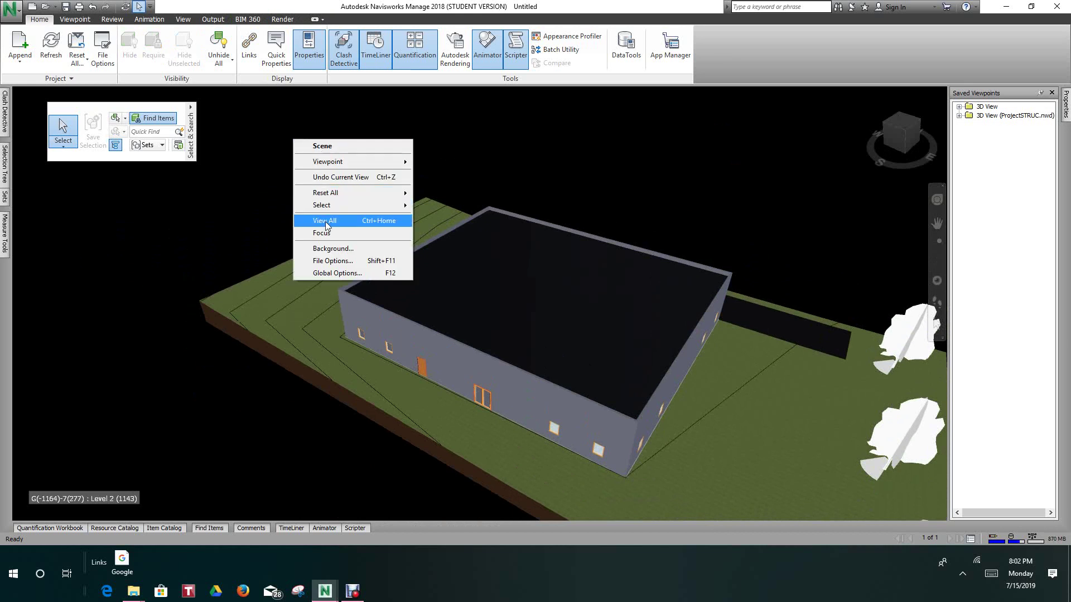
{"action": "left_click", "coordinate": [324, 249]}
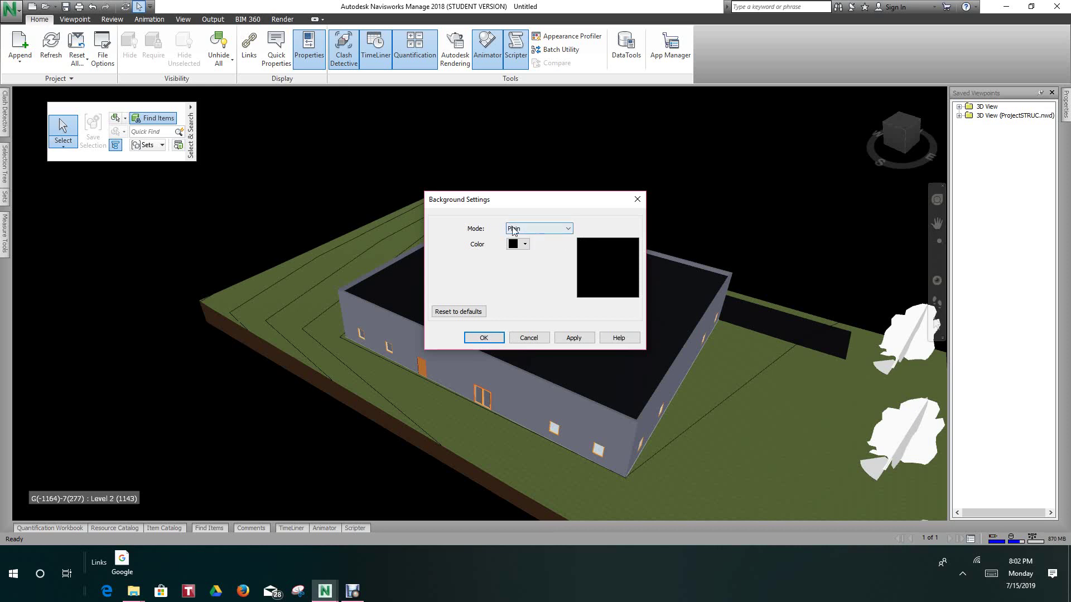
{"action": "left_click", "coordinate": [568, 229]}
{"action": "left_click", "coordinate": [538, 257]}
{"action": "left_click", "coordinate": [564, 230]}
{"action": "left_click", "coordinate": [527, 253]}
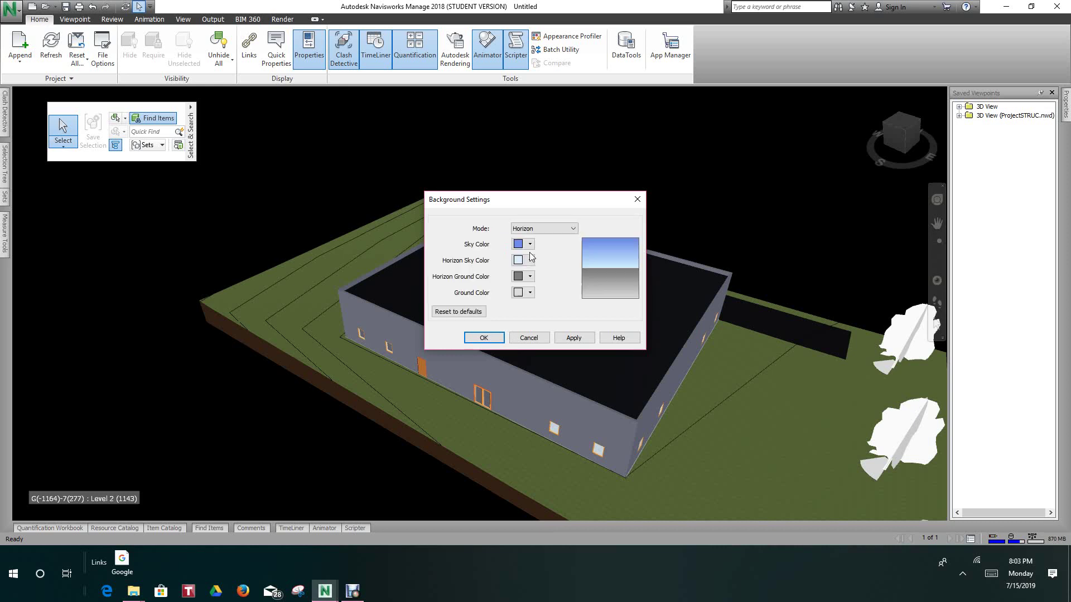
{"action": "left_click", "coordinate": [562, 338]}
{"action": "left_click", "coordinate": [480, 338]}
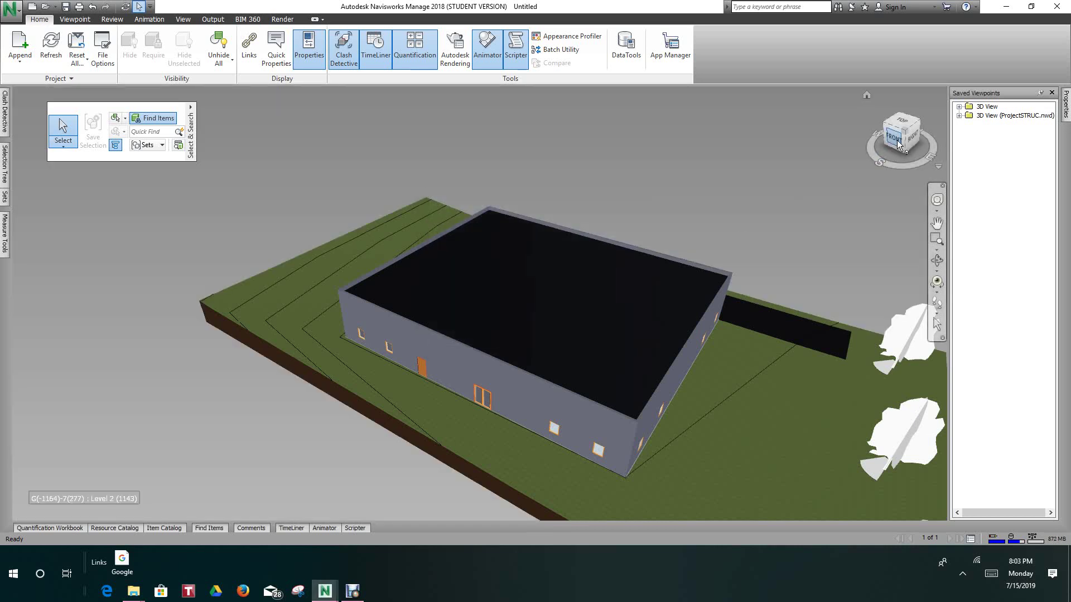
- Set the render style mode of the combined building model to Shaded
{"action": "mouse_move", "coordinate": [895, 133]}
{"action": "left_mouse_down"}
{"action": "mouse_move", "coordinate": [884, 122]}
{"action": "mouse_move", "coordinate": [891, 112]}
{"action": "mouse_move", "coordinate": [904, 128]}
{"action": "mouse_move", "coordinate": [944, 117]}
{"action": "left_mouse_up"}
{"action": "middle_click_drag", "start_coordinate": [767, 198], "coordinate": [735, 225]}
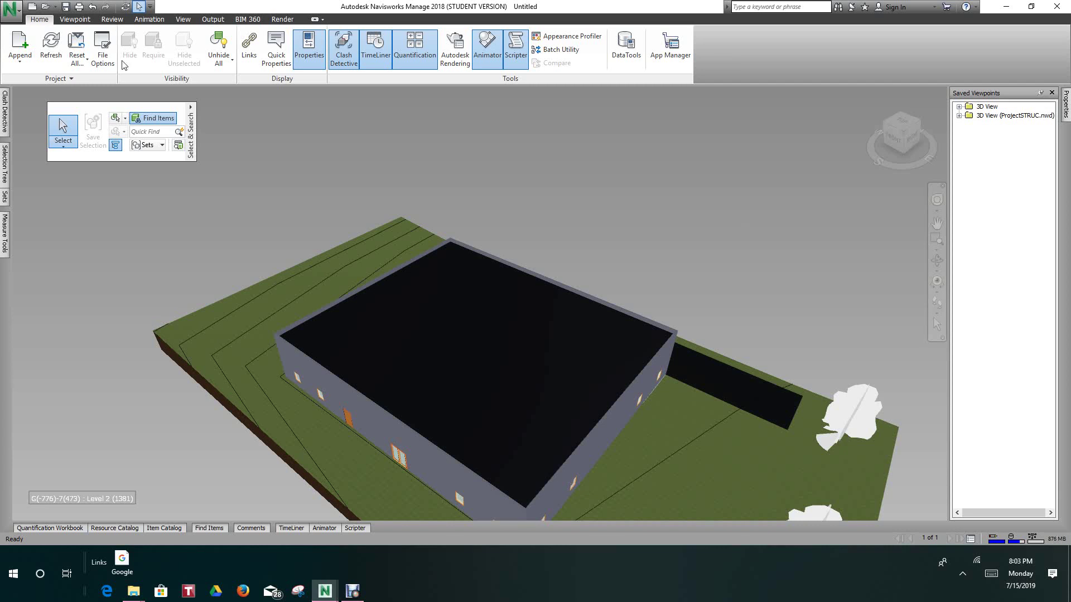
{"action": "left_click", "coordinate": [75, 20]}
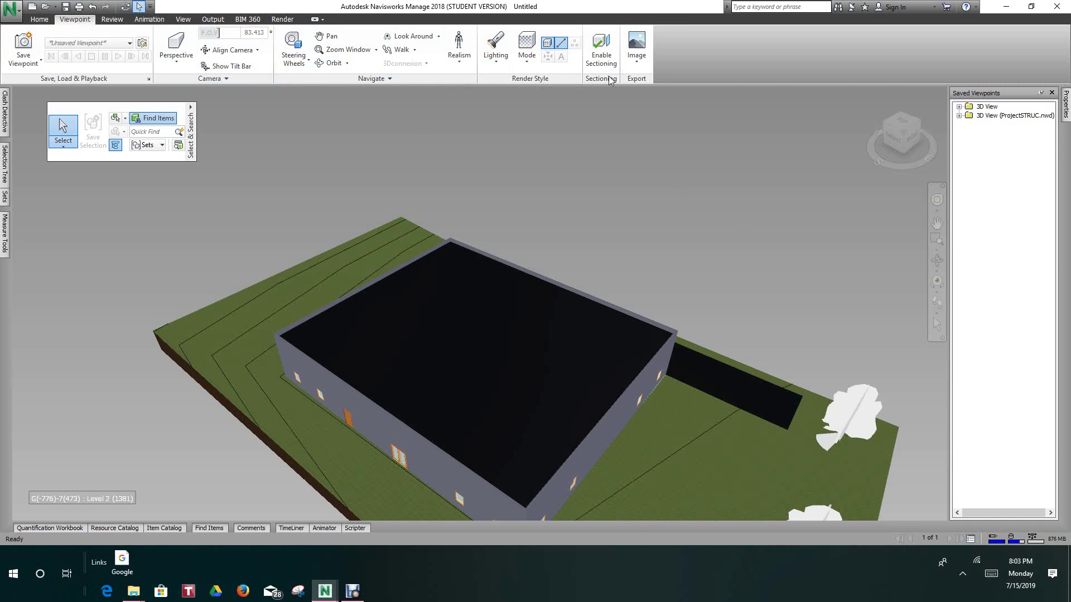
{"action": "left_click", "coordinate": [527, 53]}
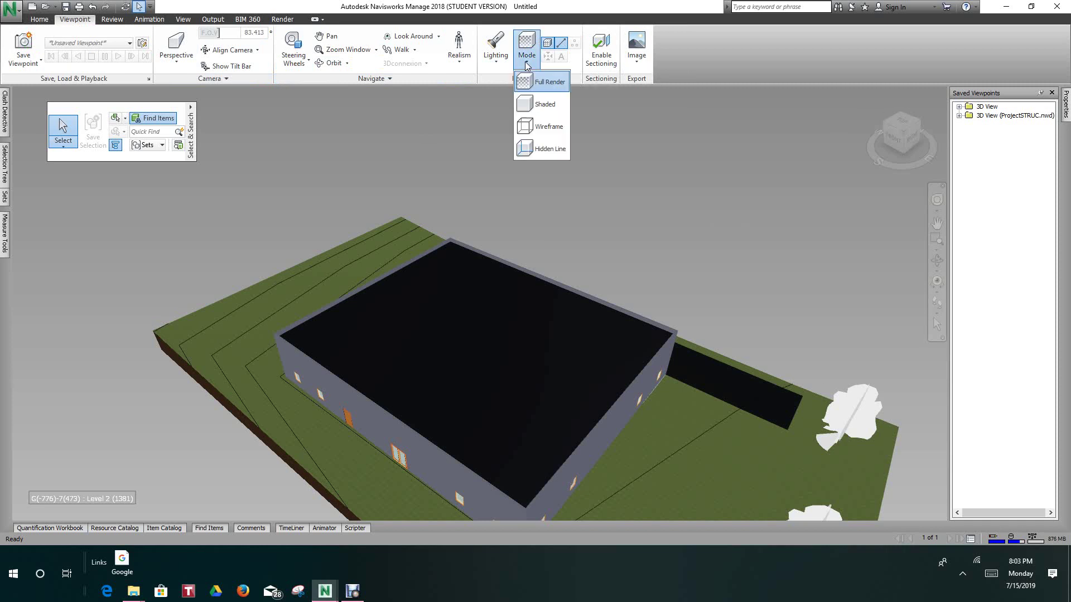
{"action": "left_click", "coordinate": [544, 105]}
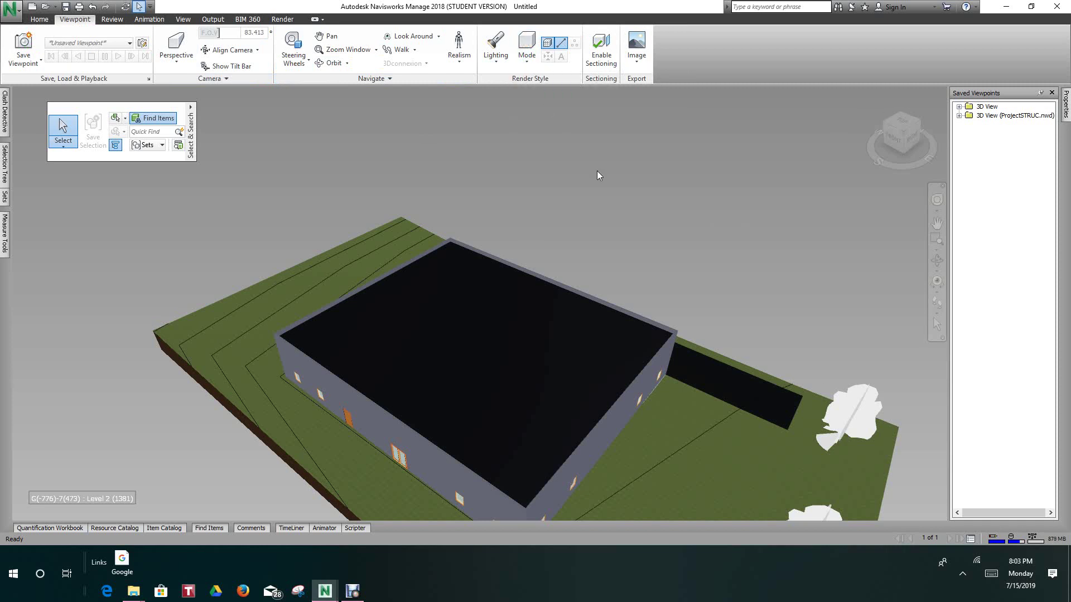
- Detach the Render Style tools as a floating group over the model view and choose Shaded mode from it
{"action": "left_click_drag", "start_coordinate": [899, 139], "coordinate": [906, 122]}
{"action": "middle_click_drag", "start_coordinate": [708, 231], "coordinate": [576, 257]}
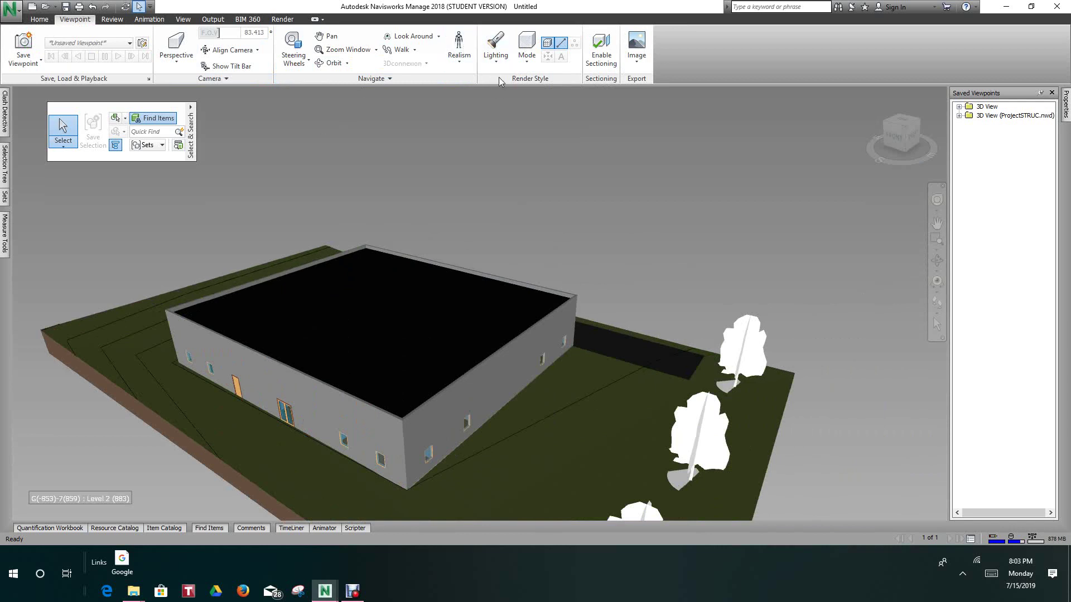
{"action": "left_click_drag", "start_coordinate": [502, 78], "coordinate": [479, 146]}
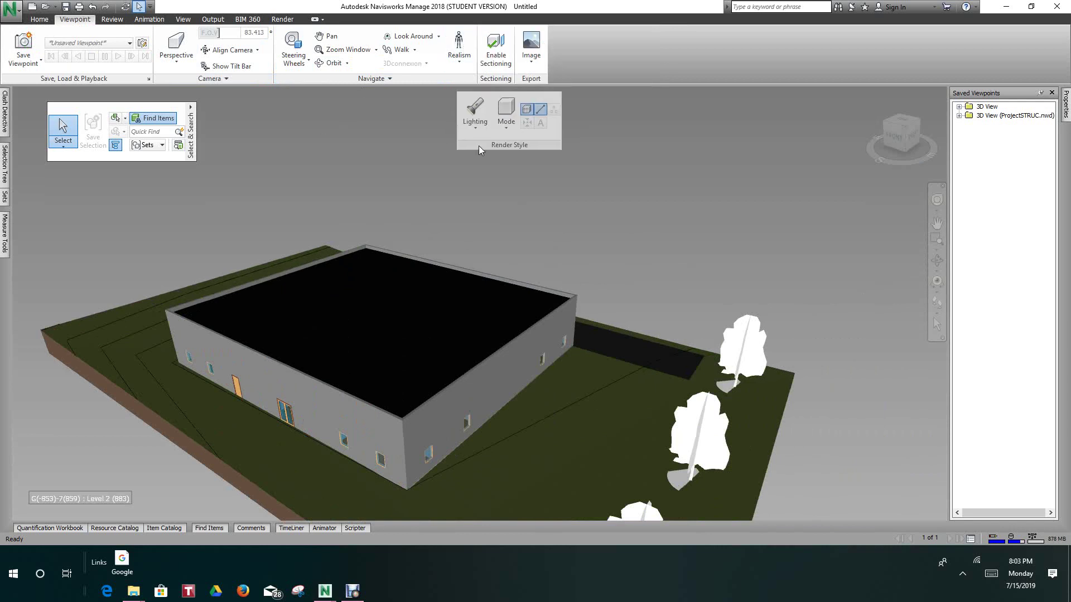
{"action": "left_click", "coordinate": [506, 128]}
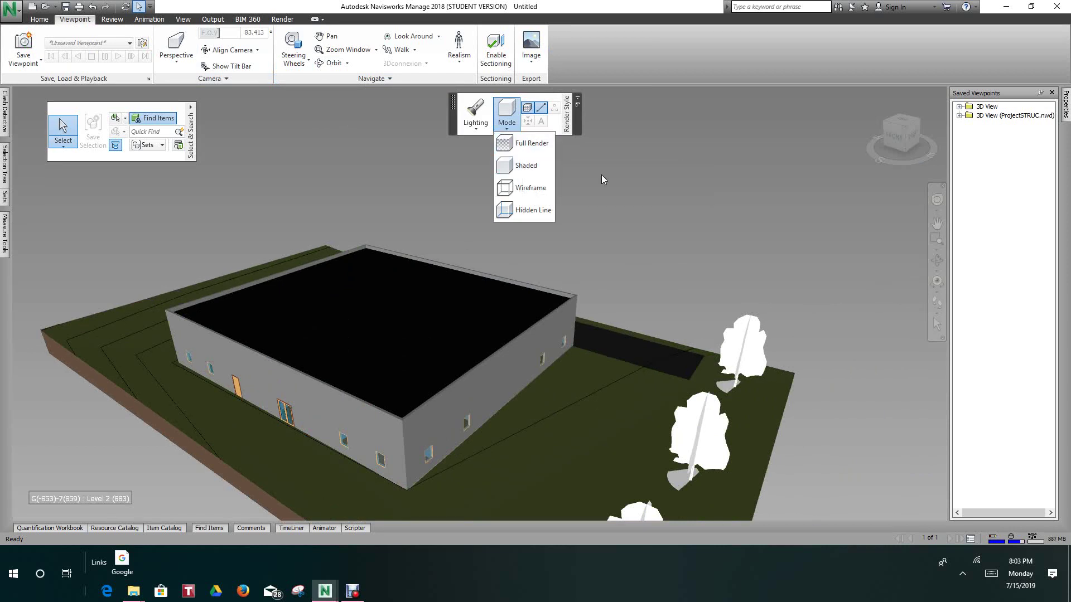
{"action": "left_click", "coordinate": [532, 166]}
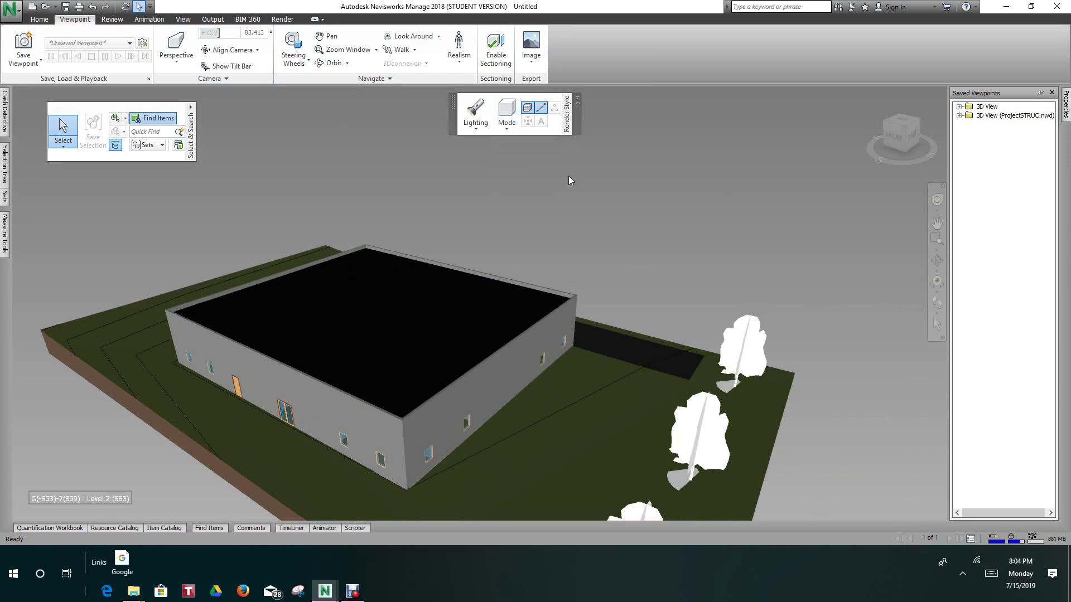
- Switch the model's lighting to Full Lights and check the building from a slightly wider view
{"action": "left_click", "coordinate": [477, 127]}
{"action": "left_click", "coordinate": [477, 146]}
{"action": "middle_click_drag", "start_coordinate": [590, 213], "coordinate": [629, 210]}
{"action": "scroll", "coordinate": [624, 210], "scroll_direction": "down", "scroll_amount": 1}
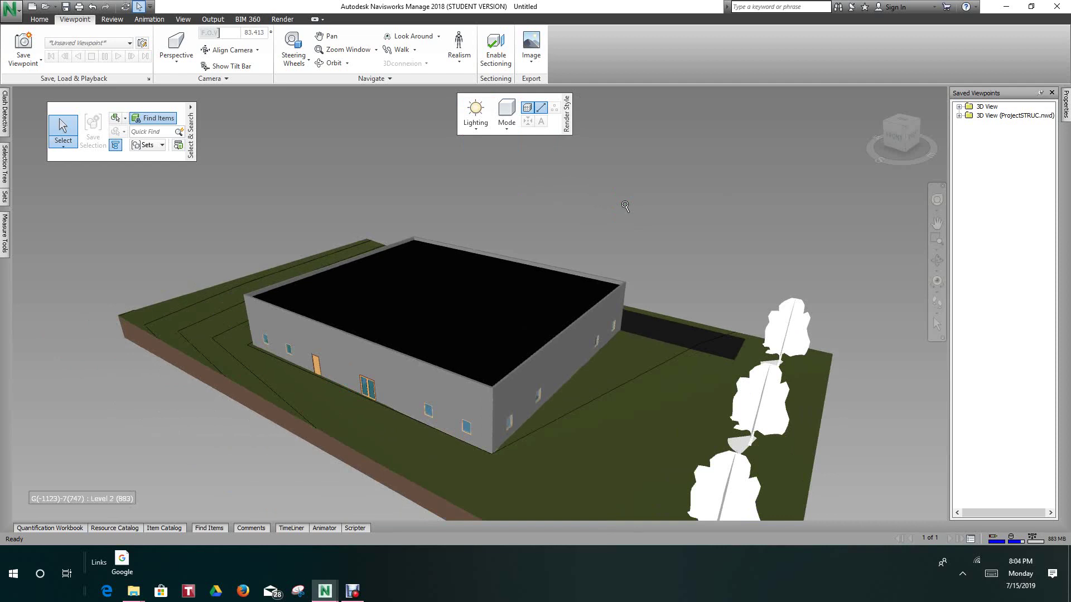
{"action": "scroll", "coordinate": [612, 224], "scroll_direction": "down", "scroll_amount": 1}
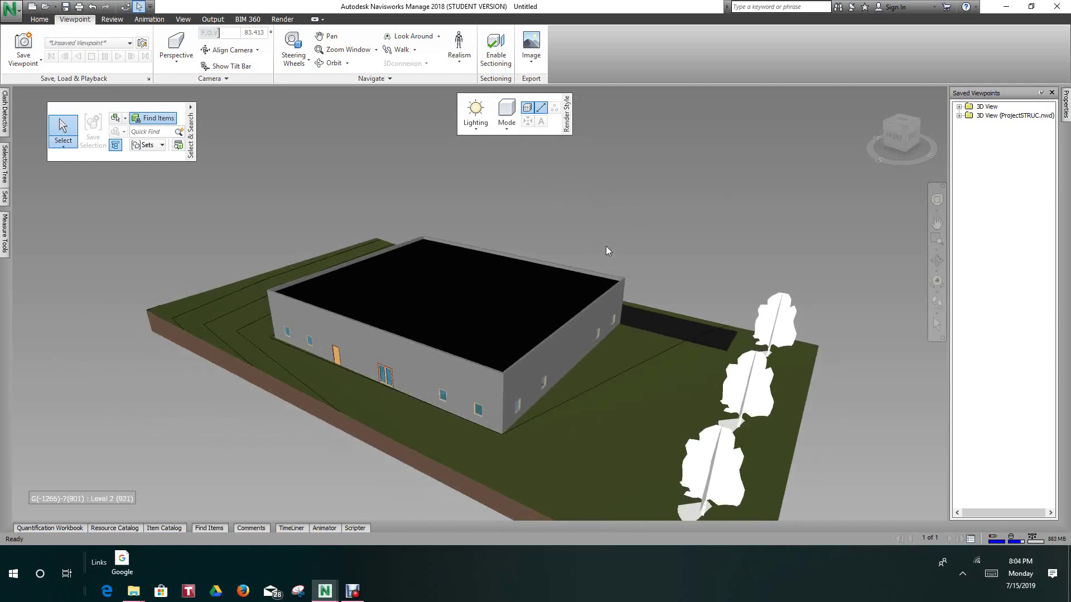
{"action": "scroll", "coordinate": [486, 399], "scroll_direction": "up", "scroll_amount": 2}
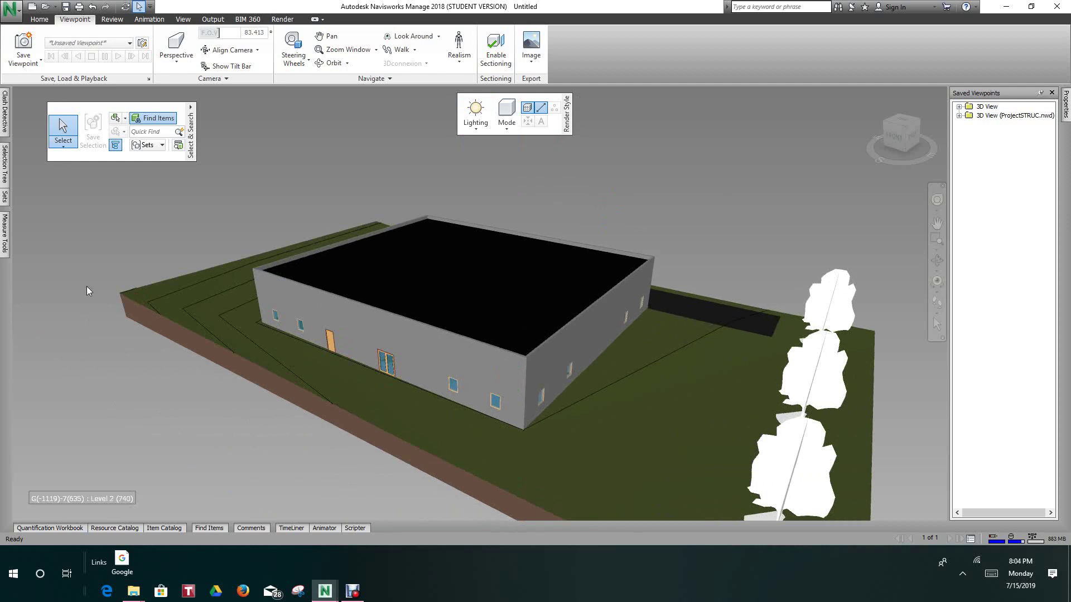
{"action": "scroll", "coordinate": [431, 434], "scroll_direction": "up", "scroll_amount": 5}
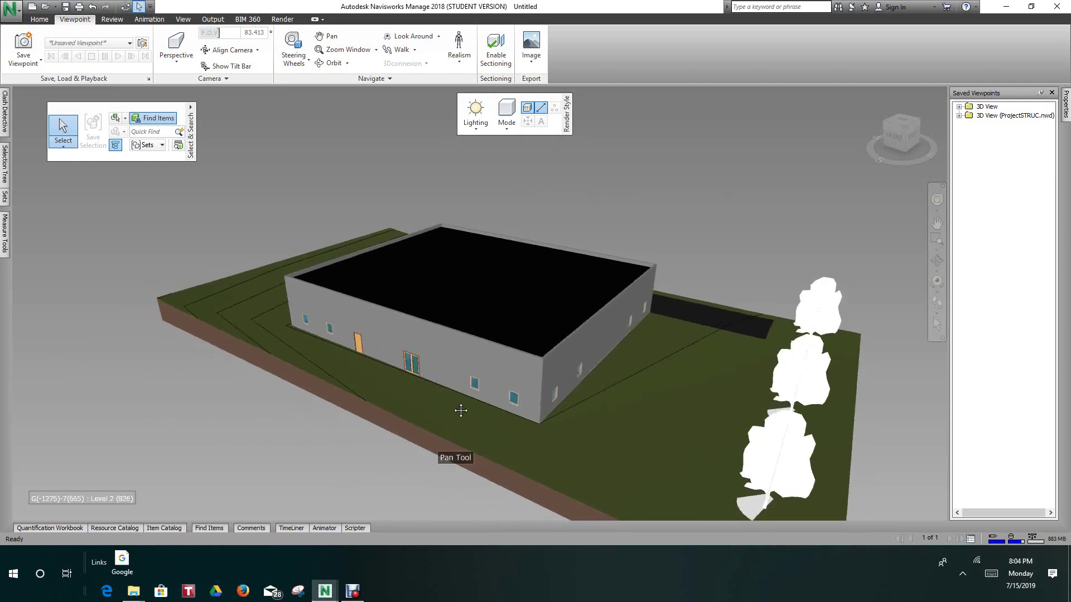
{"action": "scroll", "coordinate": [452, 411], "scroll_direction": "up", "scroll_amount": 2}
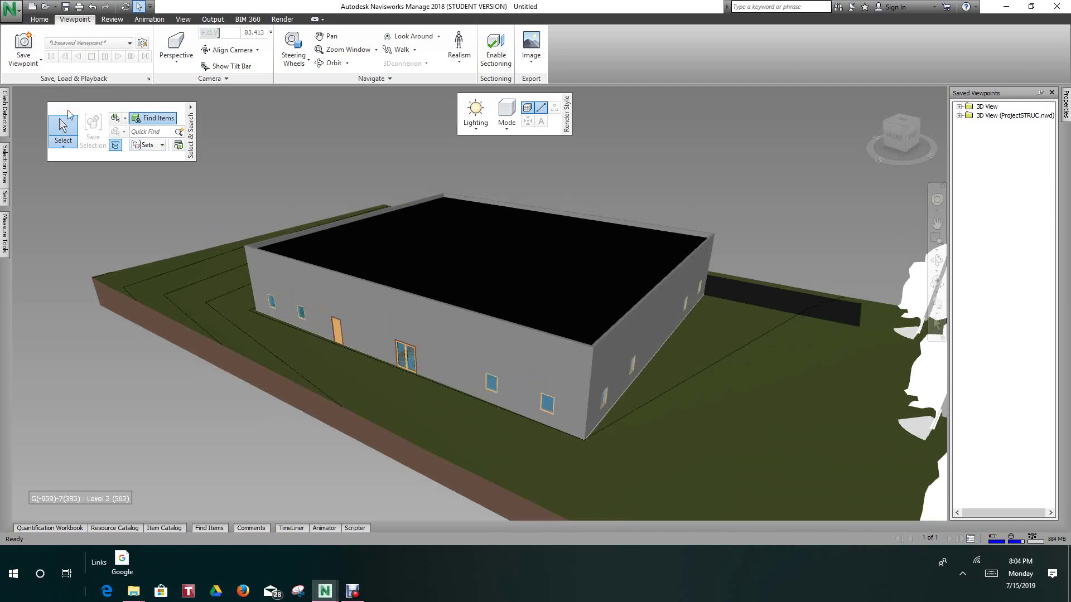
- In the interface options, choose Inches as the linear display unit and accept the settings
{"action": "left_click", "coordinate": [20, 11]}
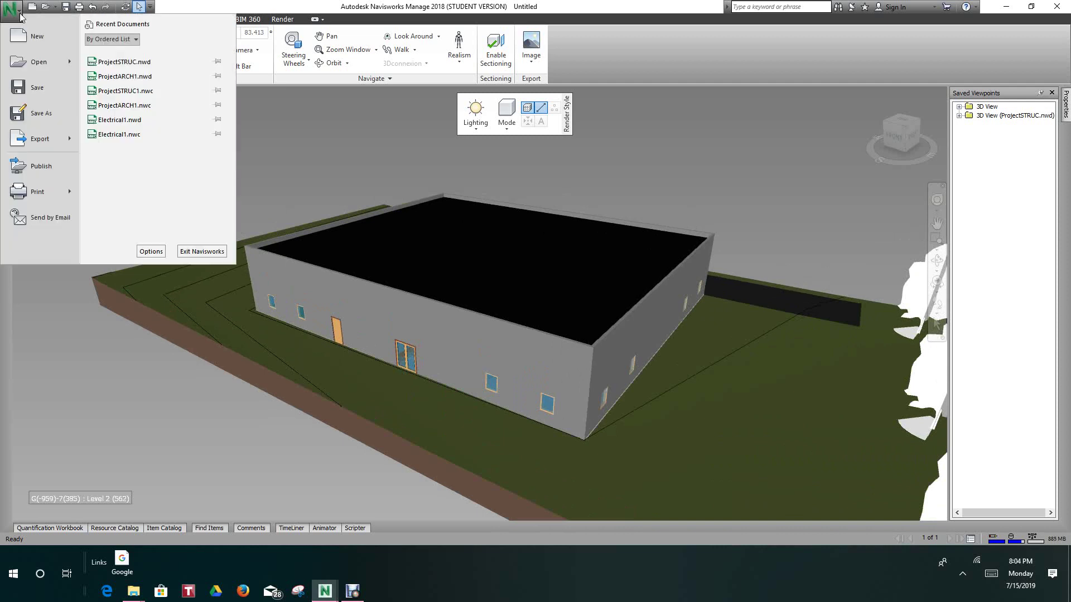
{"action": "left_click", "coordinate": [148, 252]}
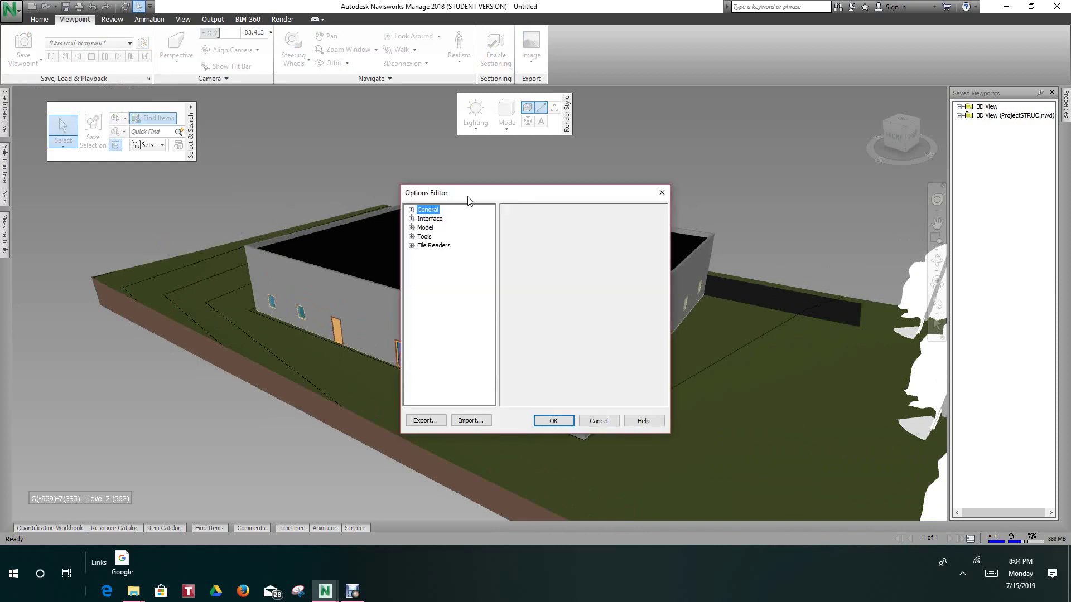
{"action": "left_click", "coordinate": [412, 220]}
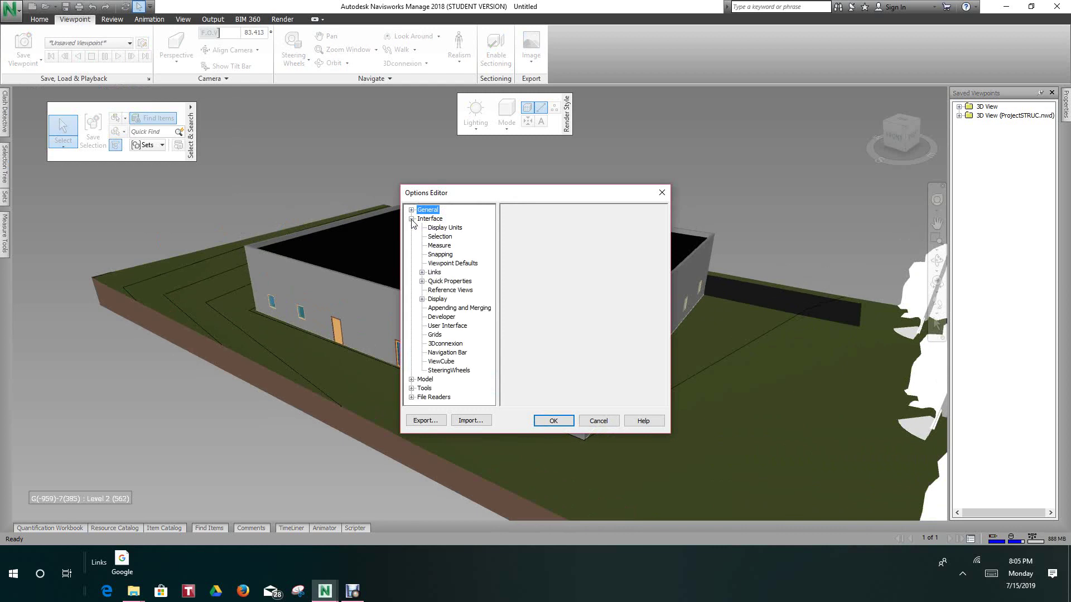
{"action": "left_click", "coordinate": [451, 229]}
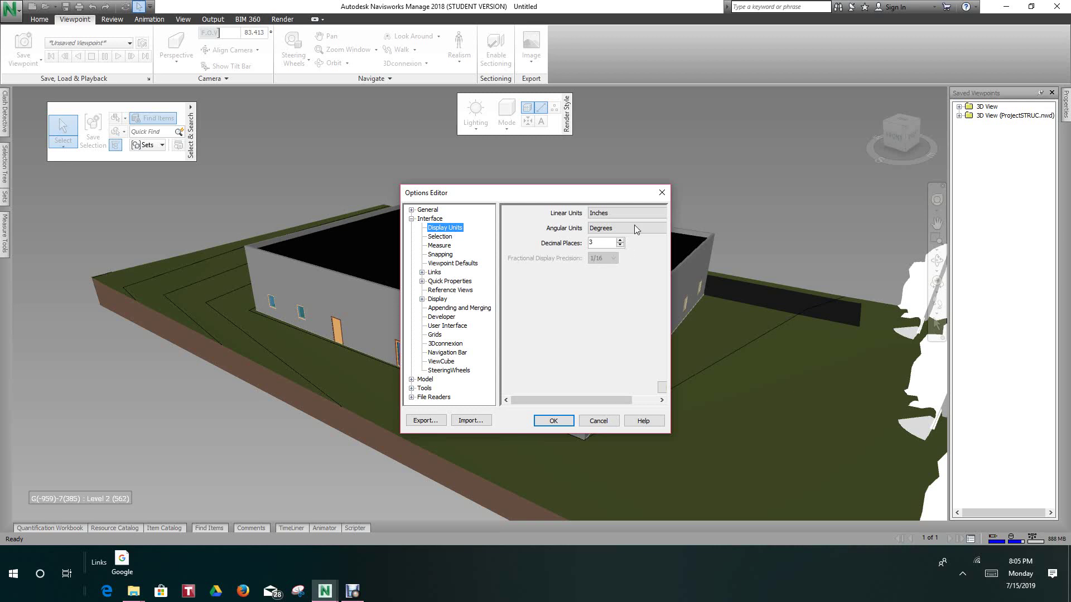
{"action": "left_click", "coordinate": [661, 214]}
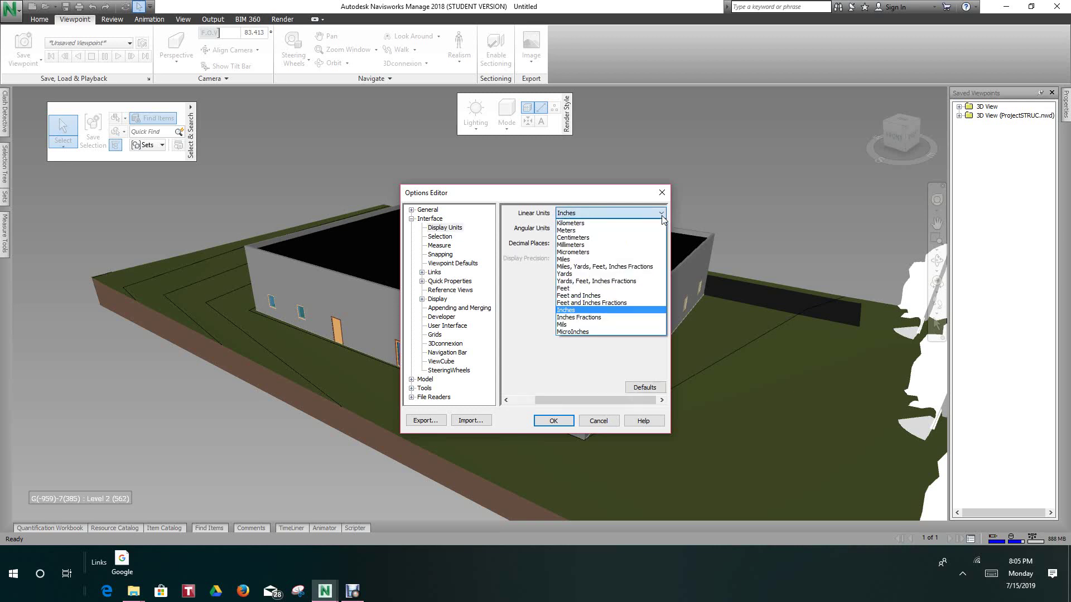
{"action": "left_click", "coordinate": [580, 311]}
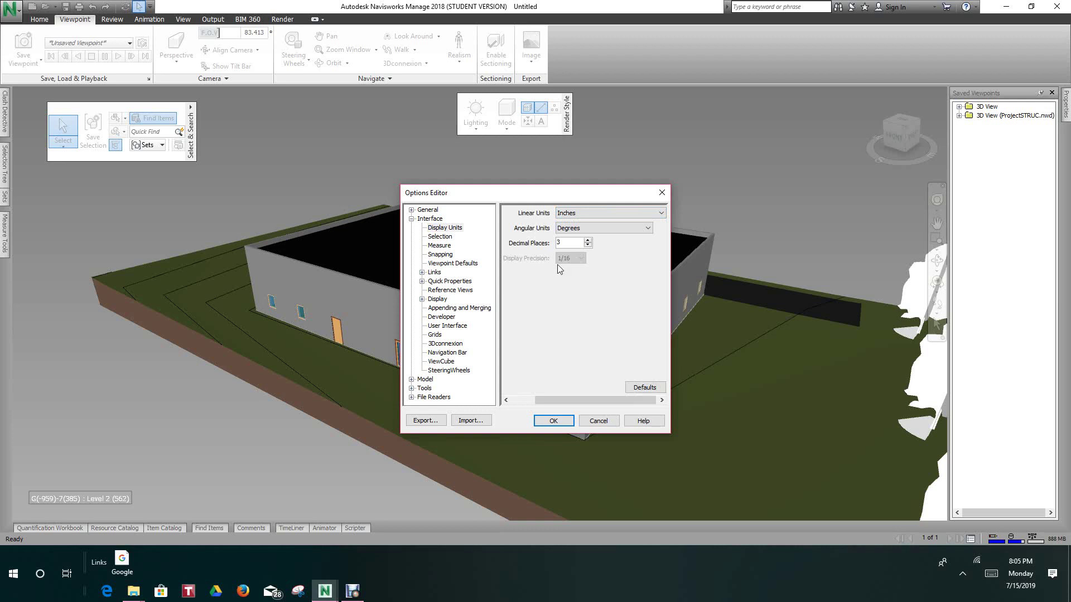
{"action": "left_click", "coordinate": [546, 419]}
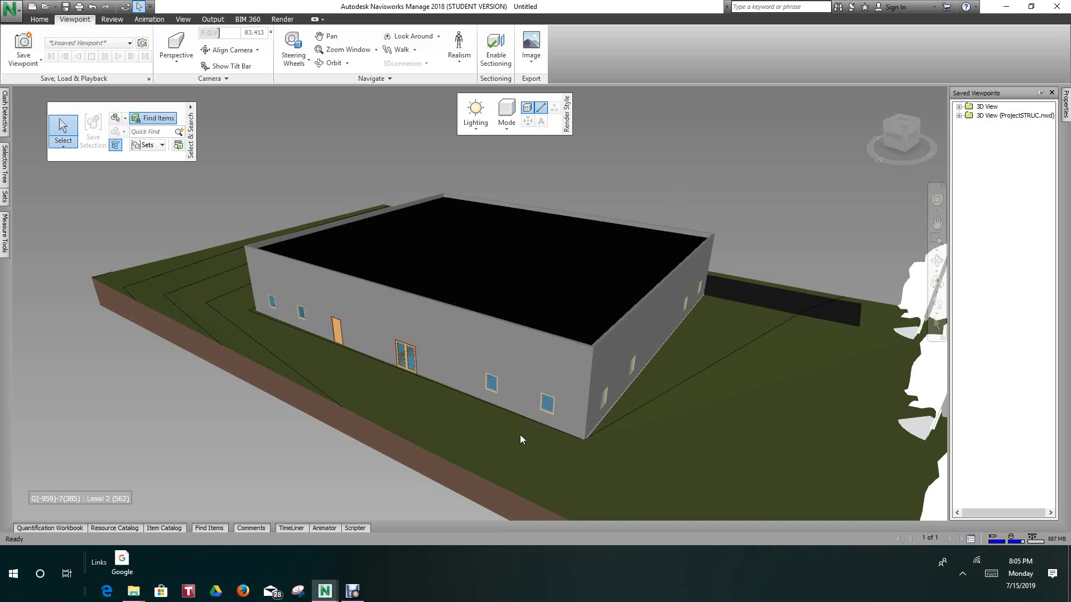
- Return the model to its home view, then look at the building close up and from its opposite side
{"action": "scroll", "coordinate": [520, 434], "scroll_direction": "down", "scroll_amount": 1}
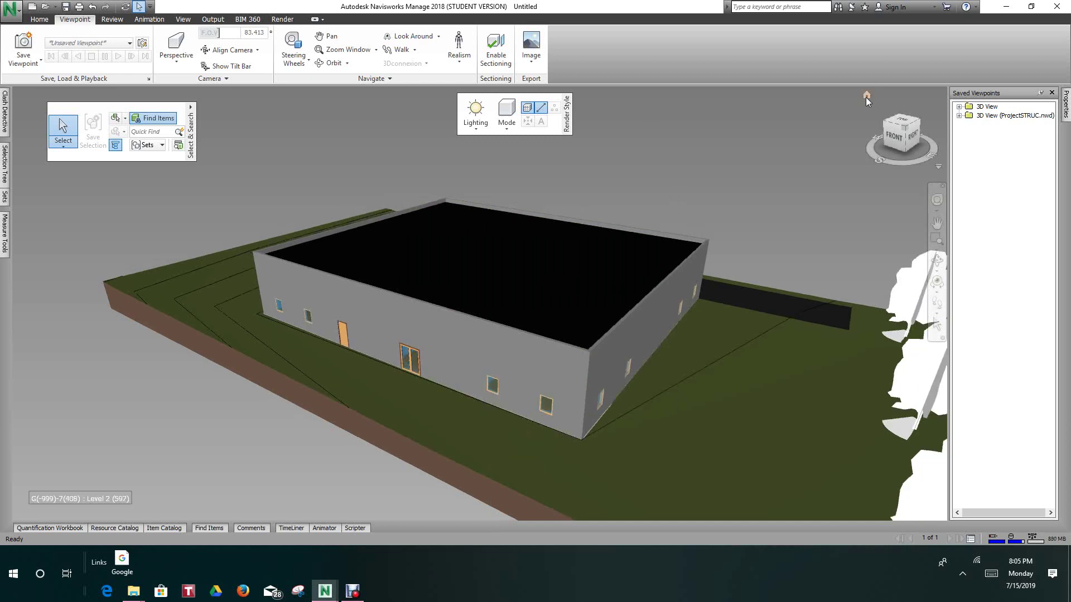
{"action": "left_click", "coordinate": [866, 98]}
{"action": "scroll", "coordinate": [848, 167], "scroll_direction": "up", "scroll_amount": 1}
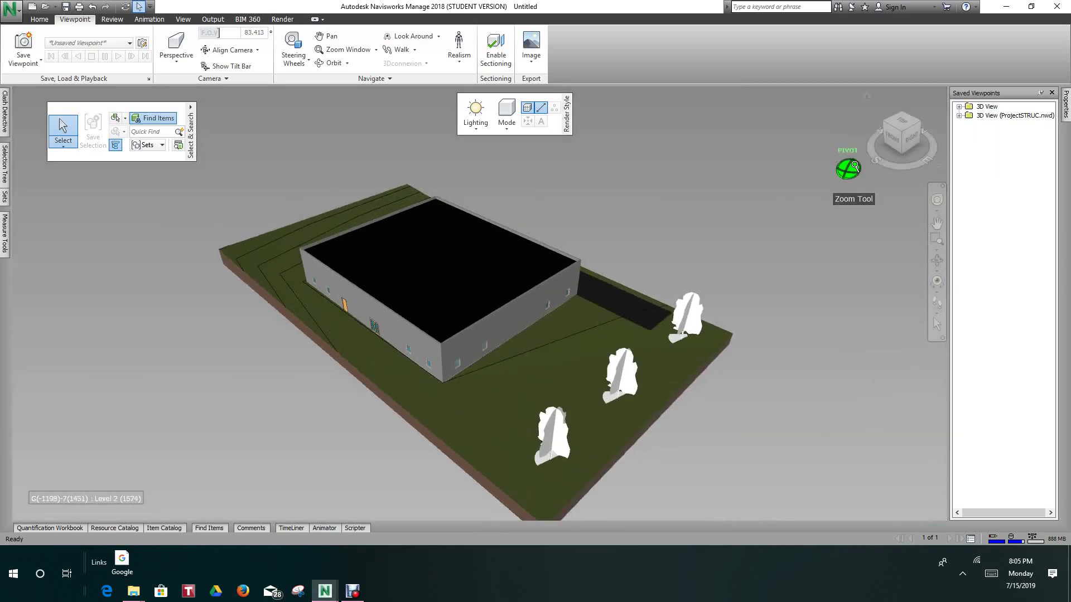
{"action": "scroll", "coordinate": [855, 166], "scroll_direction": "up", "scroll_amount": 4}
{"action": "scroll", "coordinate": [854, 167], "scroll_direction": "down", "scroll_amount": 2}
{"action": "middle_click_drag", "start_coordinate": [835, 232], "coordinate": [858, 213]}
{"action": "scroll", "coordinate": [848, 240], "scroll_direction": "up", "scroll_amount": 3}
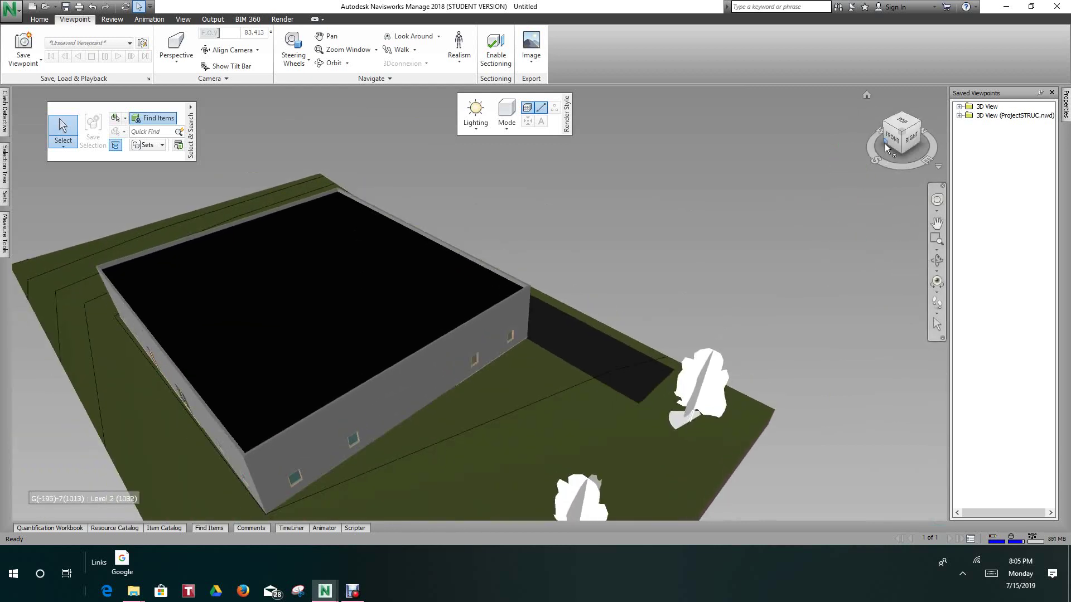
{"action": "left_click", "coordinate": [888, 147]}
{"action": "middle_click_drag", "start_coordinate": [867, 159], "coordinate": [413, 223]}
{"action": "middle_click_drag", "start_coordinate": [450, 291], "coordinate": [543, 287], "text": "shift"}
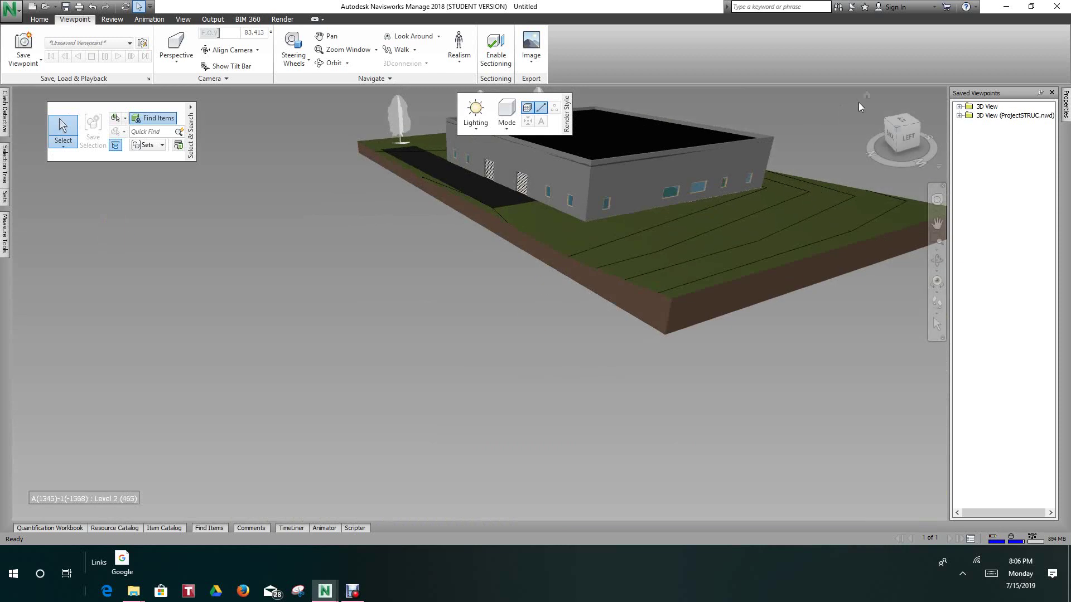
- Starting from the home view, frame the building's front-right corner closely and save it as a viewpoint named Overview 1
{"action": "left_click", "coordinate": [866, 94]}
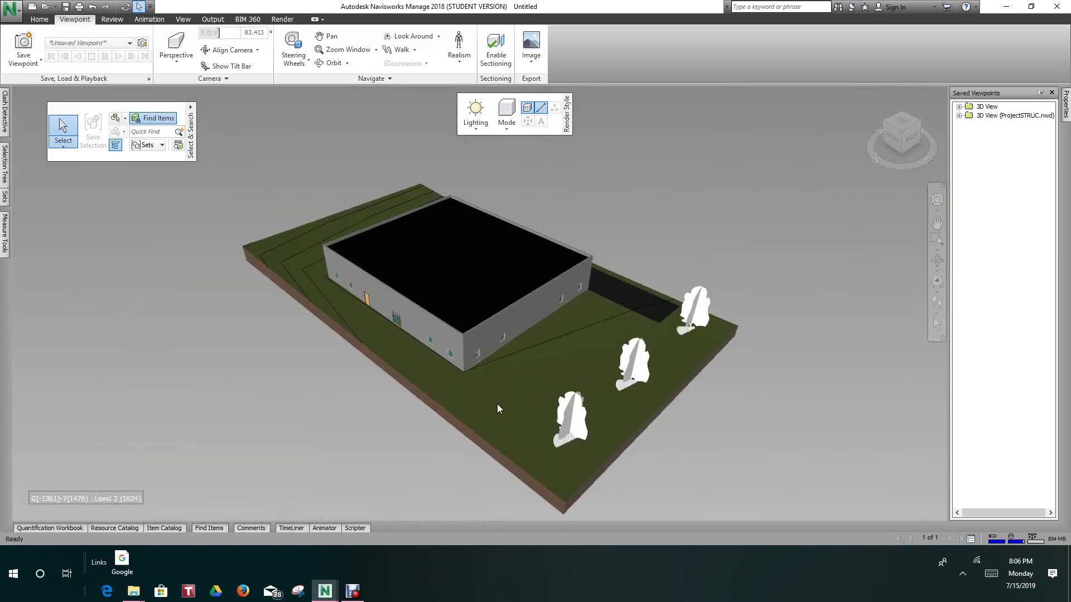
{"action": "scroll", "coordinate": [454, 385], "scroll_direction": "up", "scroll_amount": 5}
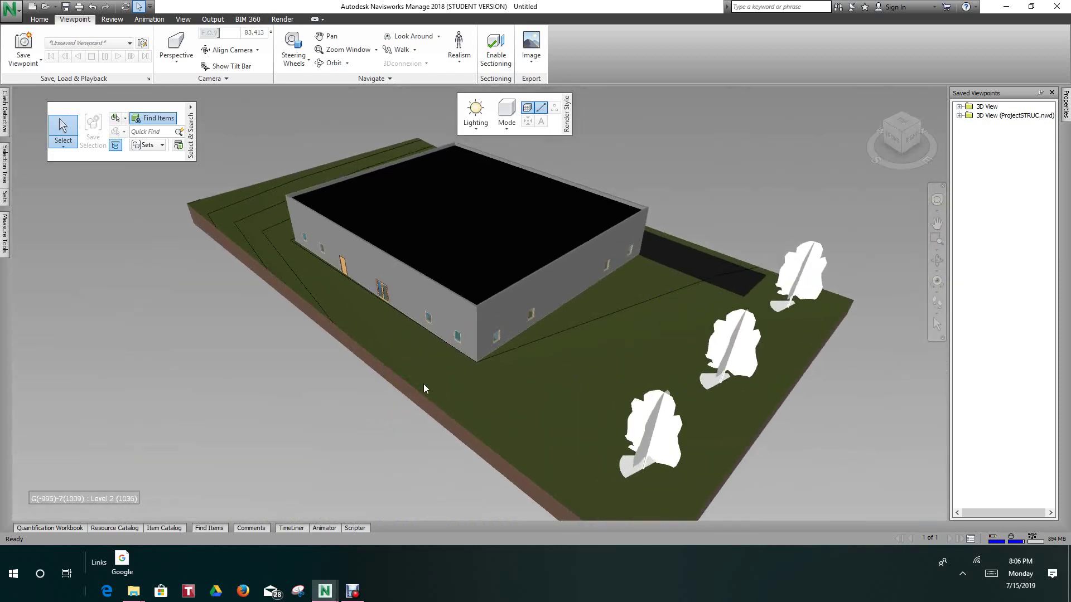
{"action": "scroll", "coordinate": [396, 370], "scroll_direction": "up", "scroll_amount": 5}
{"action": "scroll", "coordinate": [427, 382], "scroll_direction": "down", "scroll_amount": 4}
{"action": "middle_click_drag", "start_coordinate": [457, 393], "coordinate": [426, 406]}
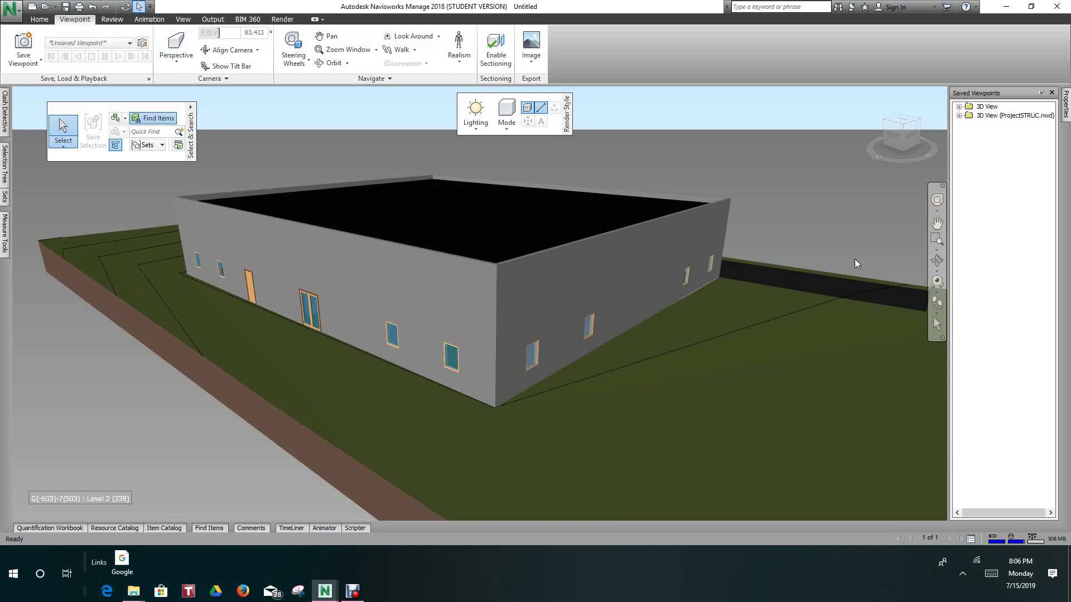
{"action": "right_click", "coordinate": [992, 196]}
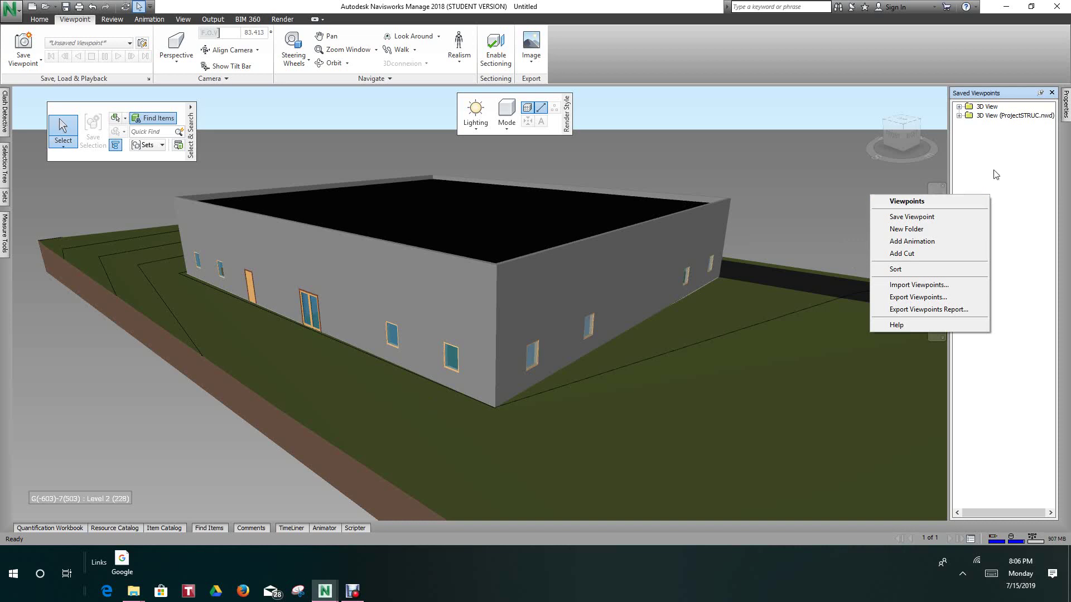
{"action": "left_click", "coordinate": [928, 218]}
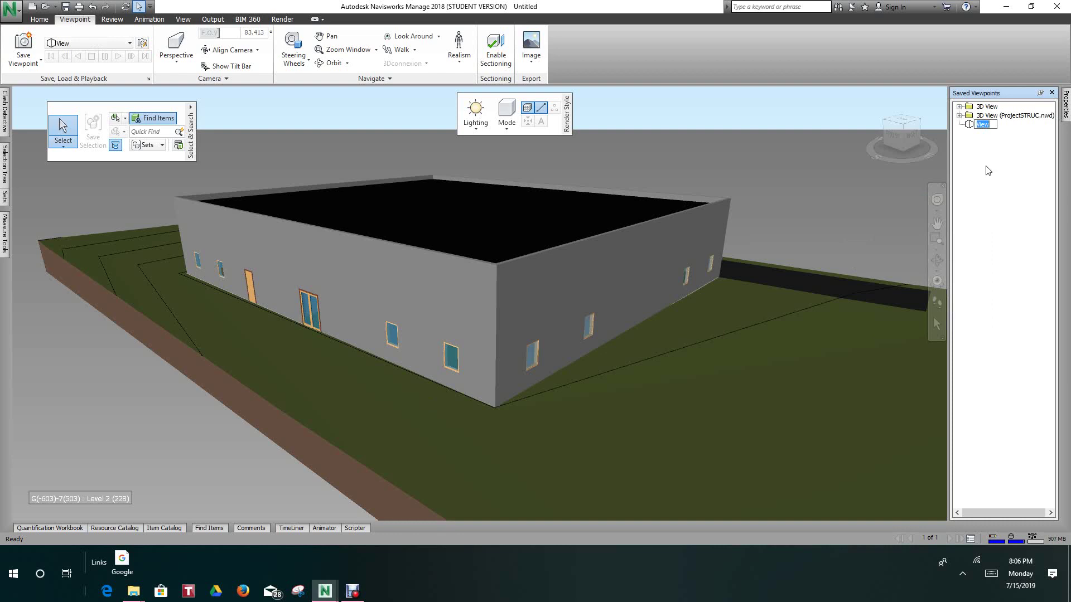
{"action": "type", "text": "Overview"}
{"action": "left_click", "coordinate": [1010, 299]}
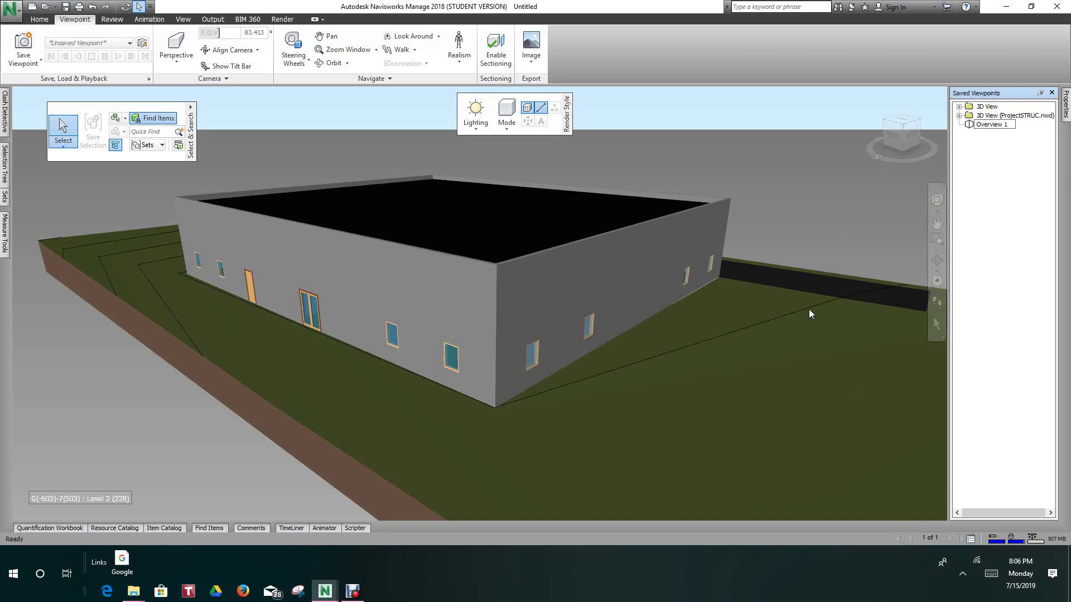
- Orbit to the building's right and back corner and save this view as a viewpoint named Overview 2
{"action": "middle_click_drag", "start_coordinate": [798, 309], "coordinate": [580, 267], "text": "shift"}
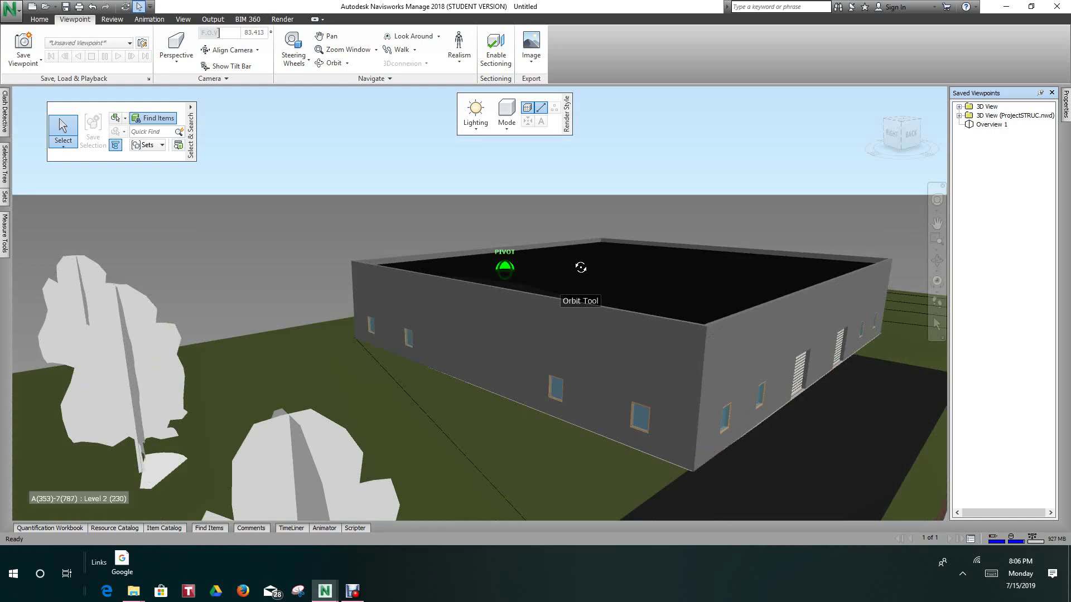
{"action": "right_click", "coordinate": [991, 173]}
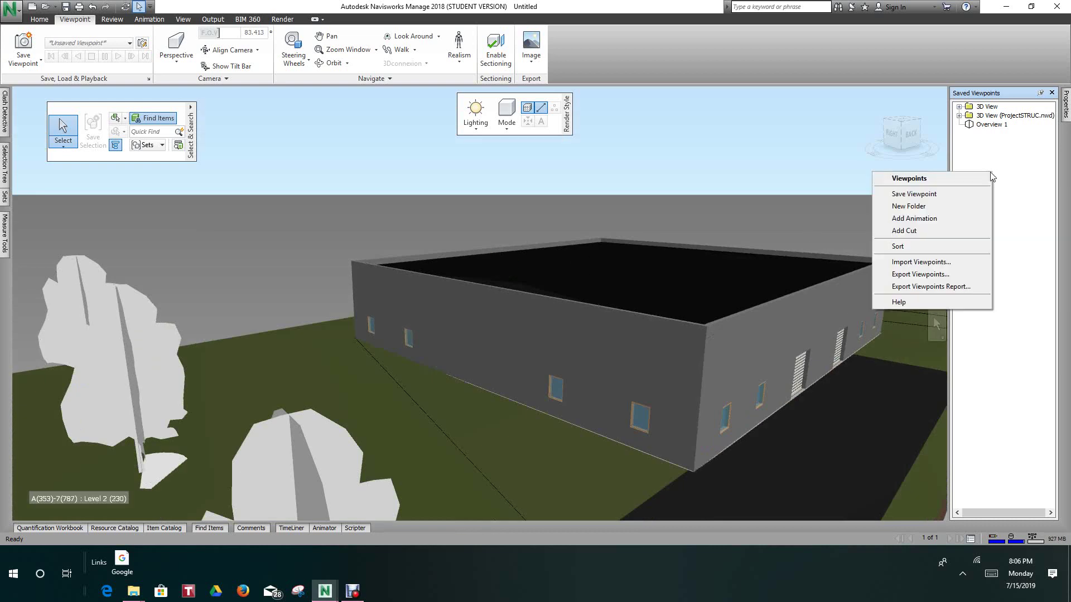
{"action": "left_click", "coordinate": [923, 195]}
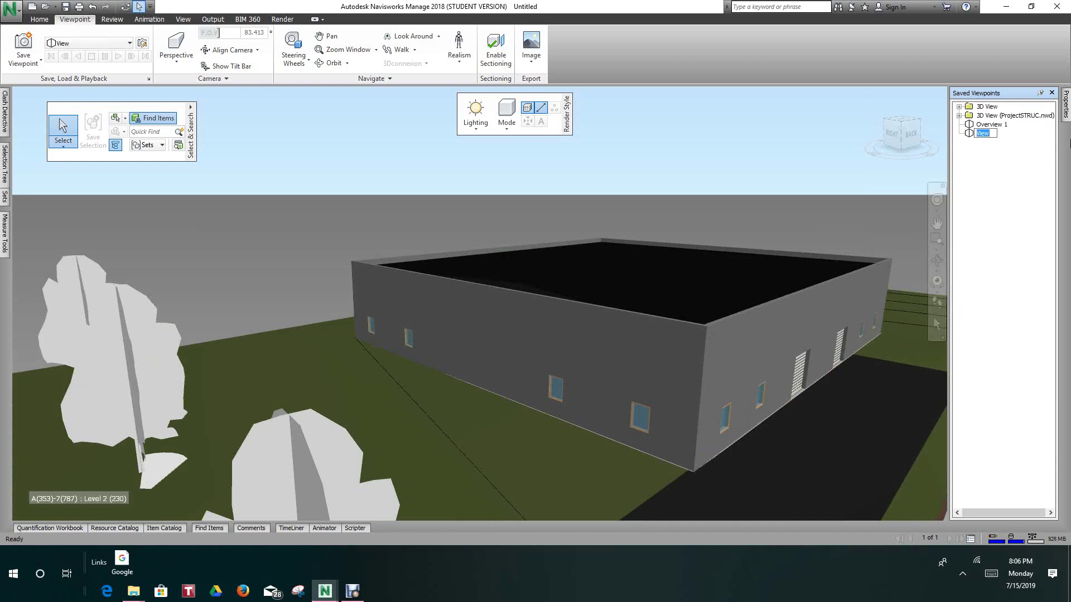
{"action": "type", "text": "Overview 2"}
{"action": "left_click", "coordinate": [992, 189]}
- Orbit to the building's back and left corner and save this view as a viewpoint named Overview 3
{"action": "scroll", "coordinate": [844, 233], "scroll_direction": "down", "scroll_amount": 1}
{"action": "middle_click_drag", "start_coordinate": [845, 232], "coordinate": [701, 229]}
{"action": "middle_click_drag", "start_coordinate": [777, 242], "coordinate": [612, 253], "text": "shift"}
{"action": "scroll", "coordinate": [774, 280], "scroll_direction": "up", "scroll_amount": 1}
{"action": "scroll", "coordinate": [774, 280], "scroll_direction": "down", "scroll_amount": 1}
{"action": "middle_click_drag", "start_coordinate": [774, 280], "coordinate": [697, 335], "text": "shift"}
{"action": "scroll", "coordinate": [674, 334], "scroll_direction": "up", "scroll_amount": 3}
{"action": "scroll", "coordinate": [675, 334], "scroll_direction": "down", "scroll_amount": 2}
{"action": "right_click", "coordinate": [985, 202]}
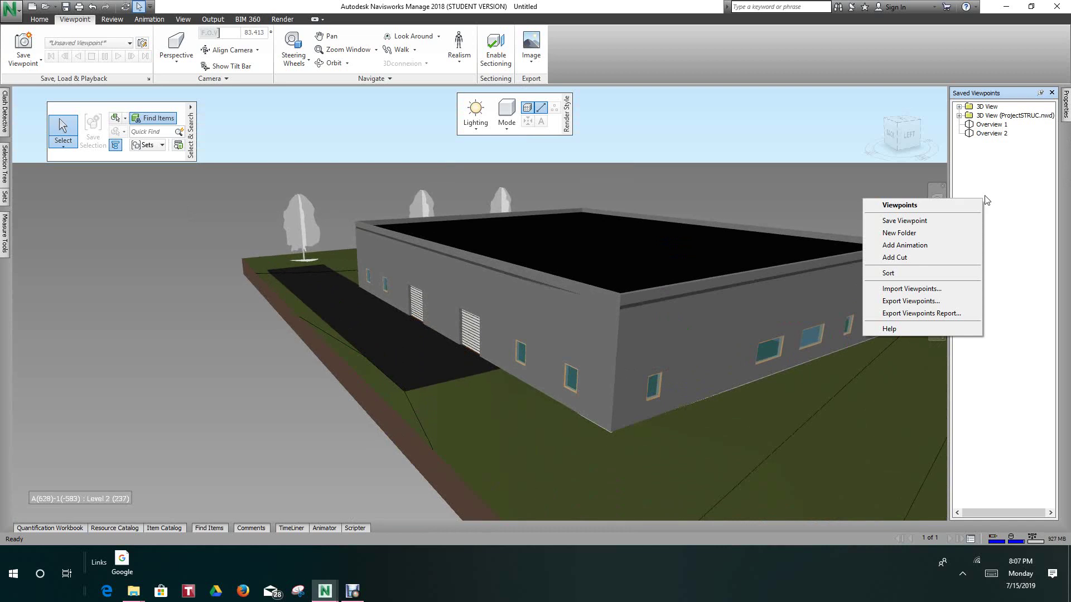
{"action": "left_click", "coordinate": [929, 219]}
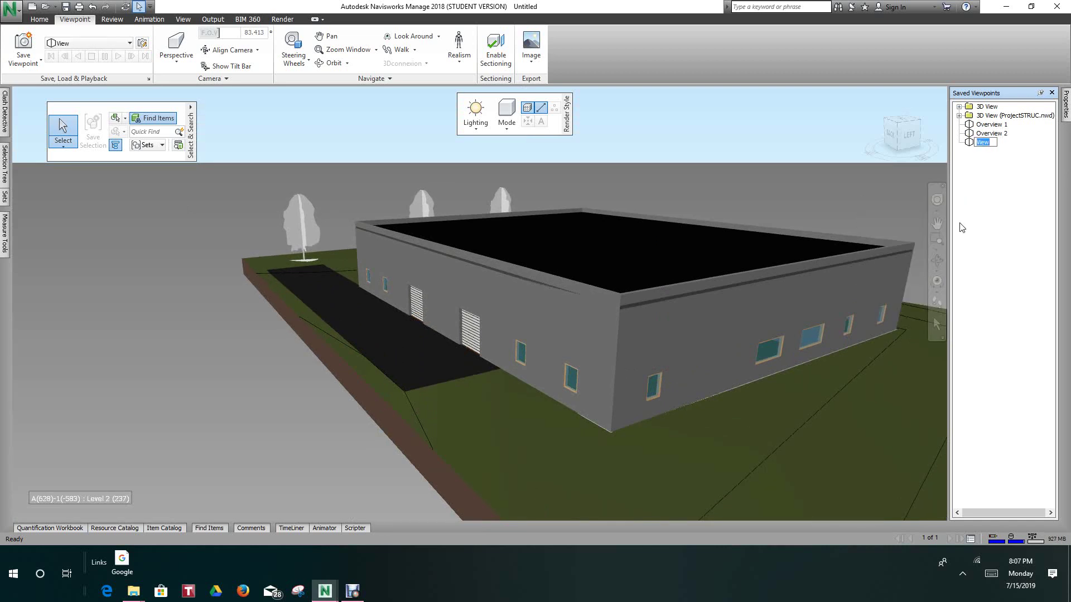
{"action": "type", "text": "Overview 3"}
- Orbit to the building's left and front corner and save this view as a viewpoint named Overview 4
{"action": "scroll", "coordinate": [901, 268], "scroll_direction": "down", "scroll_amount": 1}
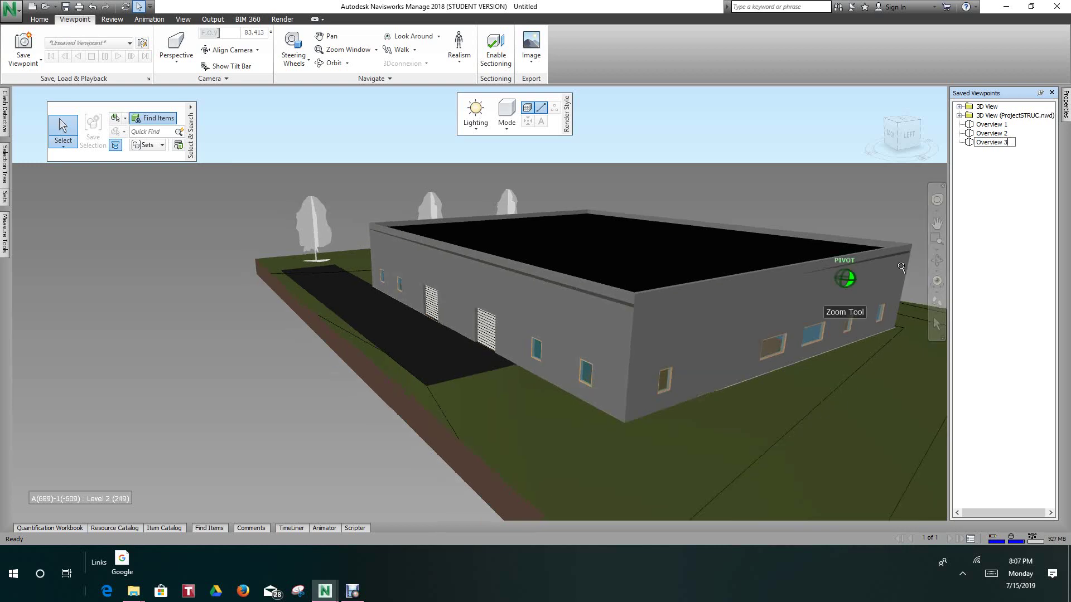
{"action": "scroll", "coordinate": [902, 267], "scroll_direction": "down", "scroll_amount": 1}
{"action": "middle_click_drag", "start_coordinate": [829, 268], "coordinate": [647, 310], "text": "shift"}
{"action": "middle_click_drag", "start_coordinate": [747, 311], "coordinate": [716, 343], "text": "shift"}
{"action": "mouse_move", "coordinate": [709, 330]}
{"action": "left_mouse_down"}
{"action": "mouse_move", "coordinate": [831, 381]}
{"action": "mouse_move", "coordinate": [699, 335]}
{"action": "left_mouse_up"}
{"action": "middle_click_drag", "start_coordinate": [698, 335], "coordinate": [798, 358]}
{"action": "left_click_drag", "start_coordinate": [798, 359], "coordinate": [676, 331]}
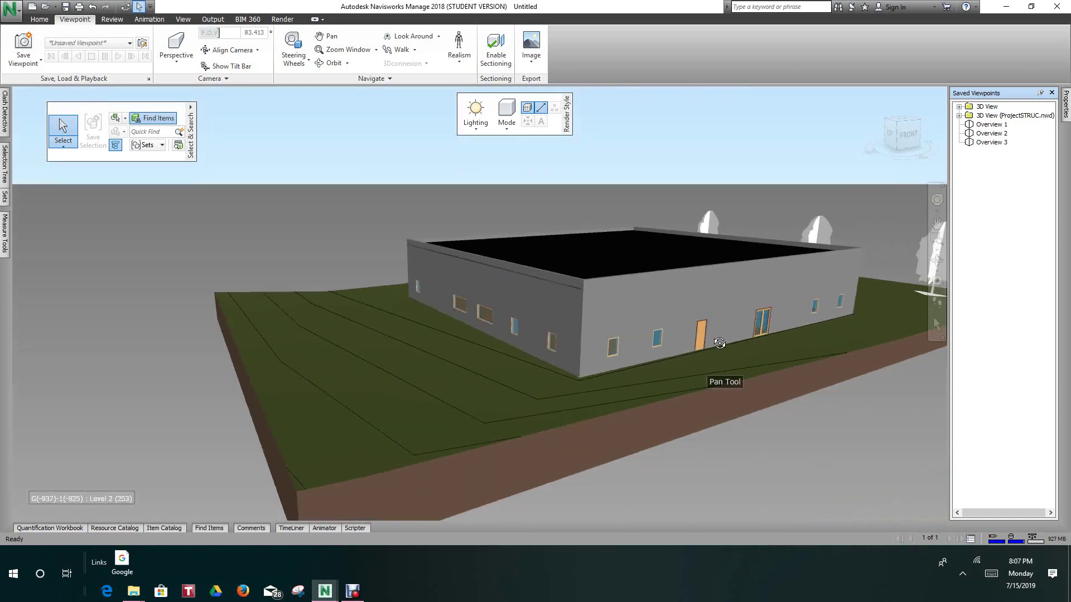
{"action": "scroll", "coordinate": [721, 341], "scroll_direction": "up", "scroll_amount": 3}
{"action": "middle_click_drag", "start_coordinate": [722, 340], "coordinate": [702, 335], "text": "shift"}
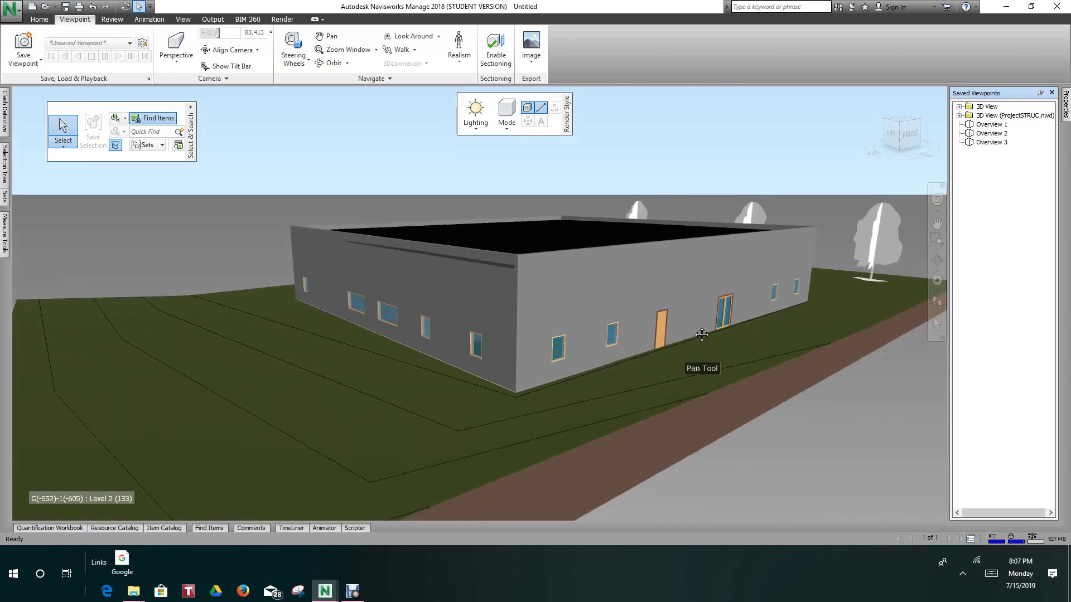
{"action": "right_click", "coordinate": [978, 199]}
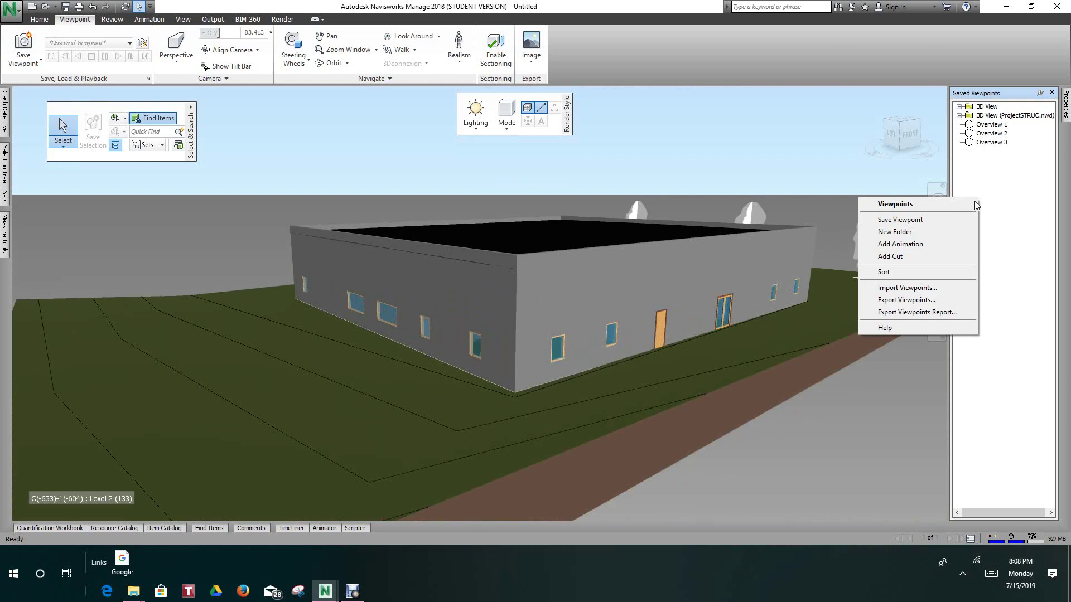
{"action": "left_click", "coordinate": [923, 219]}
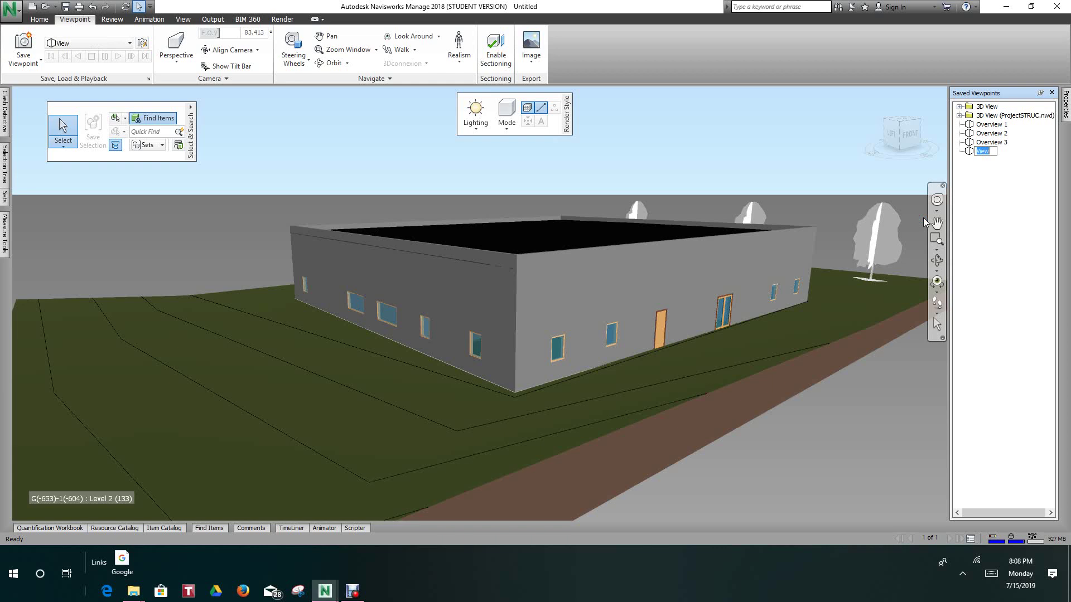
{"action": "type", "text": "Overview 4"}
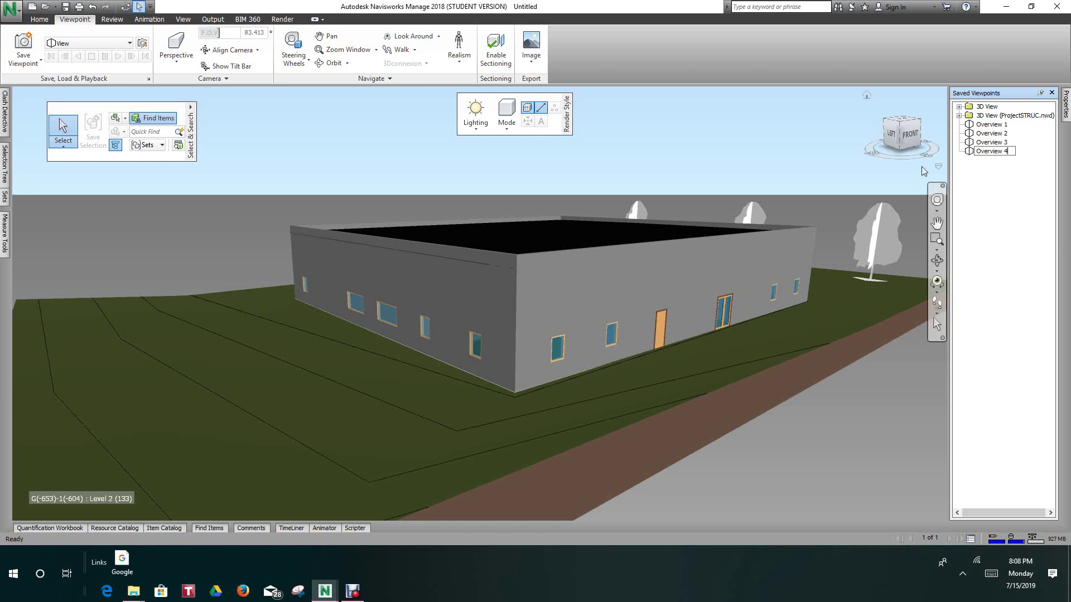
- From the Overview 1 viewpoint, frame the front entrance doors closely and straighten the camera
{"action": "left_click", "coordinate": [982, 126]}
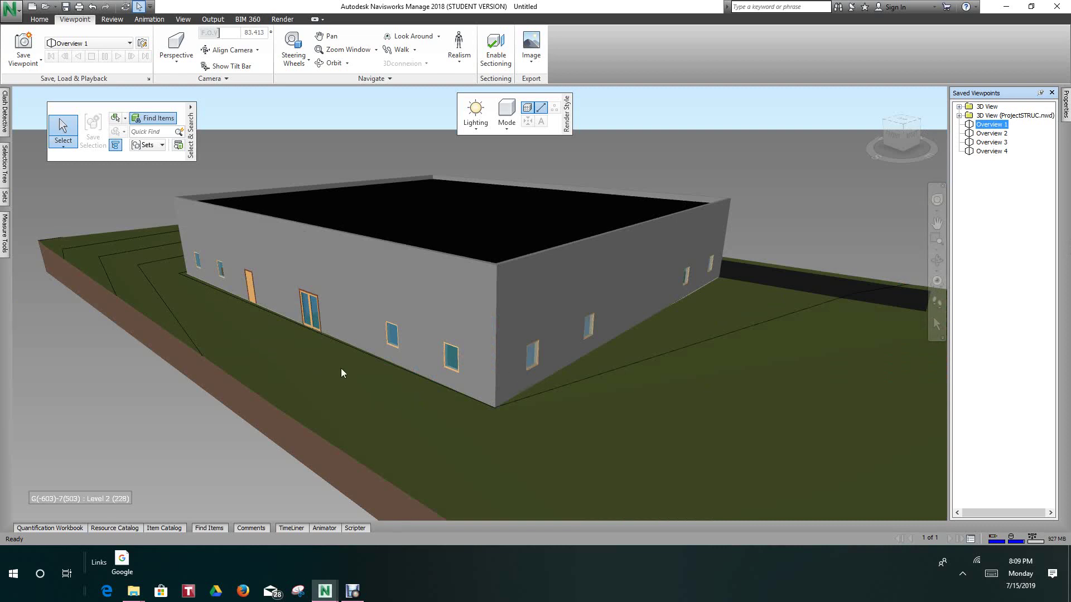
{"action": "mouse_move", "coordinate": [342, 372]}
{"action": "middle_mouse_down"}
{"action": "mouse_move", "coordinate": [458, 393]}
{"action": "mouse_move", "coordinate": [543, 357]}
{"action": "middle_mouse_up"}
{"action": "mouse_move", "coordinate": [465, 390]}
{"action": "middle_mouse_down"}
{"action": "mouse_move", "coordinate": [496, 373]}
{"action": "mouse_move", "coordinate": [561, 367]}
{"action": "middle_mouse_up"}
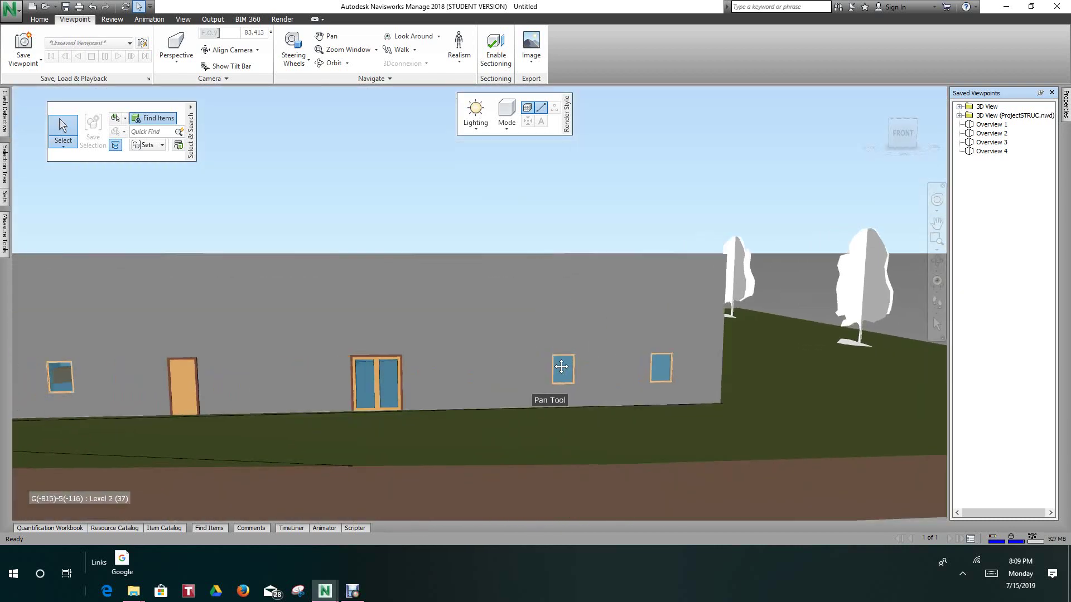
{"action": "scroll", "coordinate": [430, 421], "scroll_direction": "up", "scroll_amount": 3}
{"action": "middle_click_drag", "start_coordinate": [430, 421], "coordinate": [579, 429]}
{"action": "scroll", "coordinate": [396, 449], "scroll_direction": "up", "scroll_amount": 2}
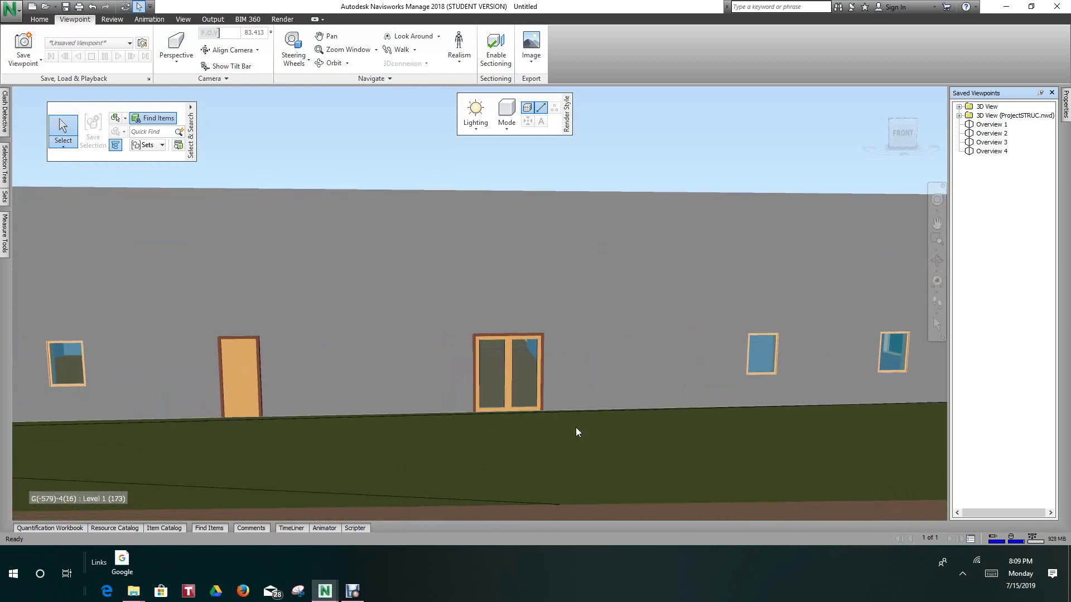
{"action": "left_click", "coordinate": [258, 51]}
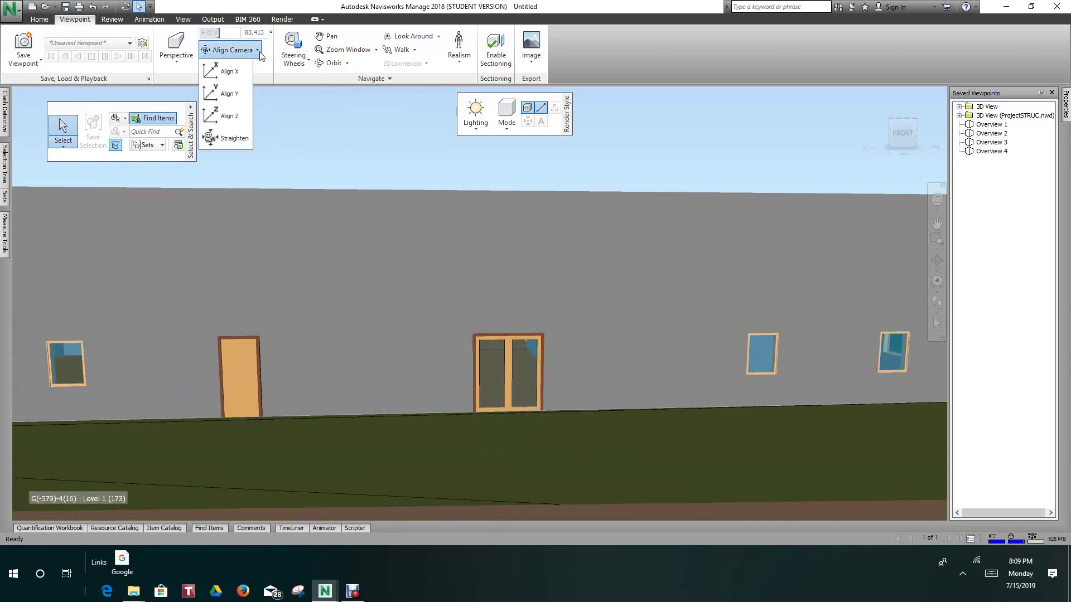
{"action": "left_click", "coordinate": [235, 139]}
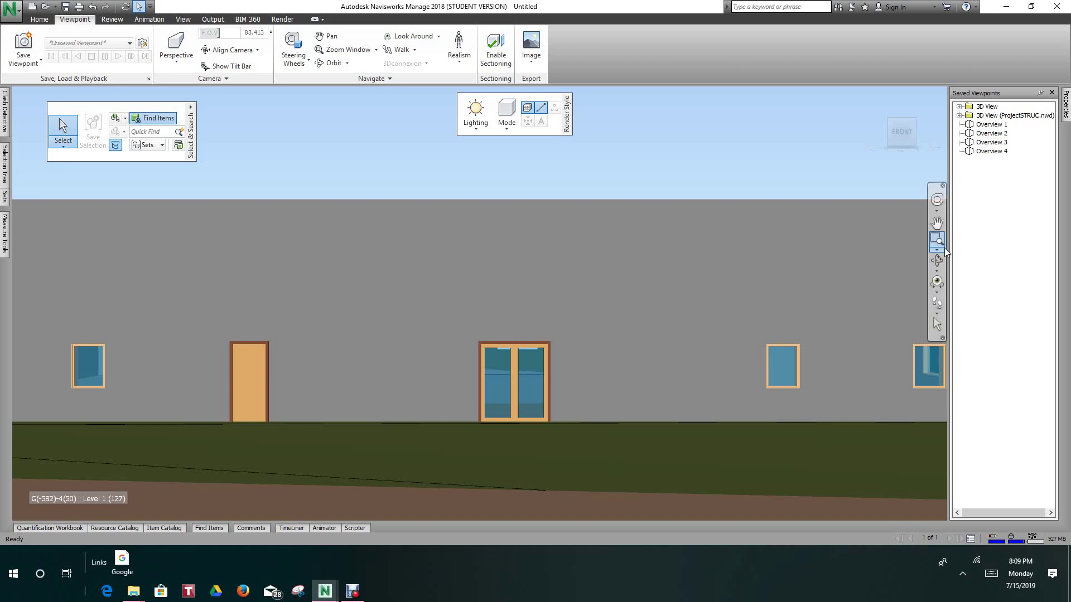
- Save the current front entrance view as a viewpoint named Start Walk
{"action": "right_click", "coordinate": [969, 215]}
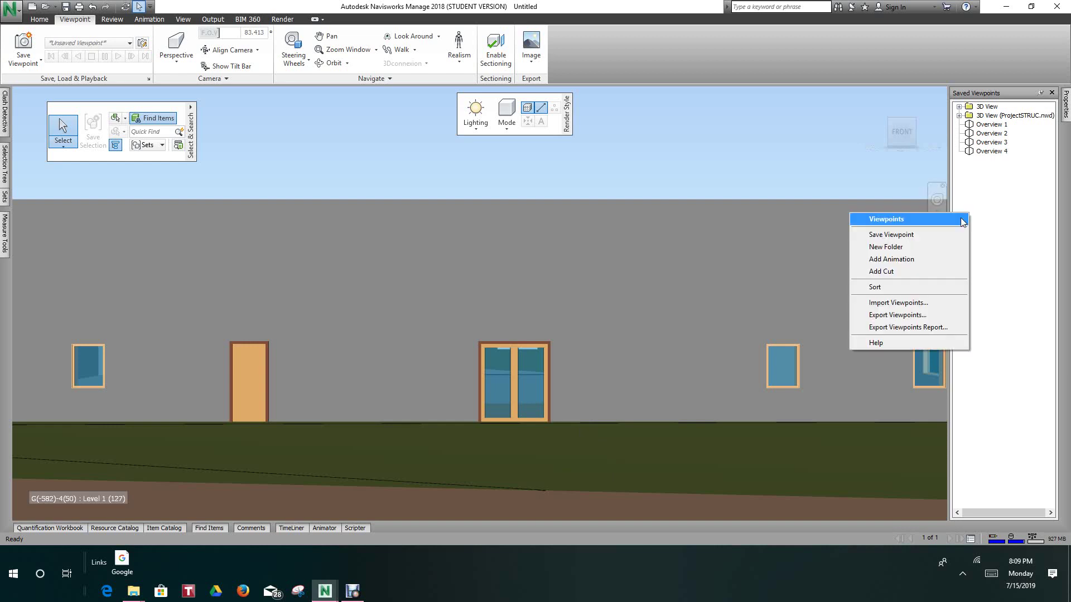
{"action": "left_click", "coordinate": [893, 235]}
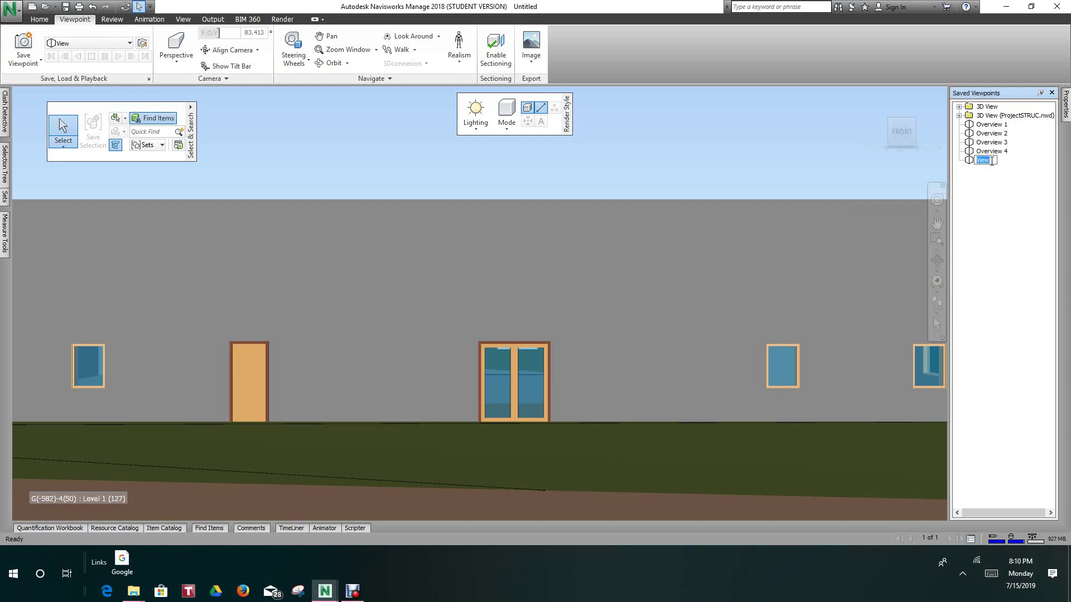
{"action": "type", "text": "S"}
{"action": "key", "text": "BackSpace"}
{"action": "left_click", "coordinate": [990, 192]}
{"action": "type", "text": "Start Walk"}
{"action": "left_click", "coordinate": [976, 213]}
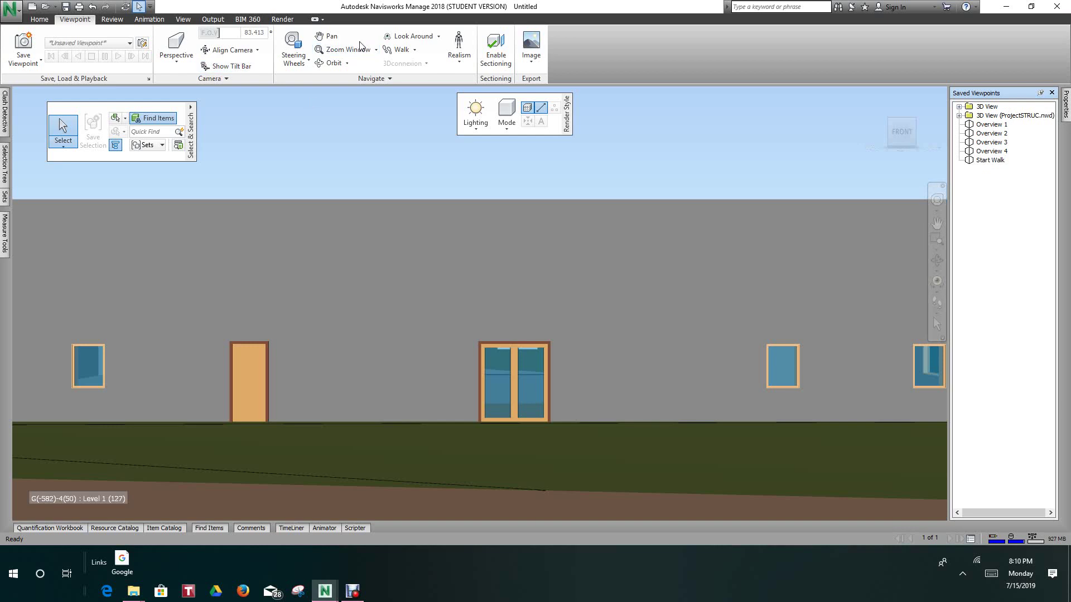
{"action": "left_click", "coordinate": [394, 56]}
{"action": "left_click_drag", "start_coordinate": [528, 466], "coordinate": [547, 413]}
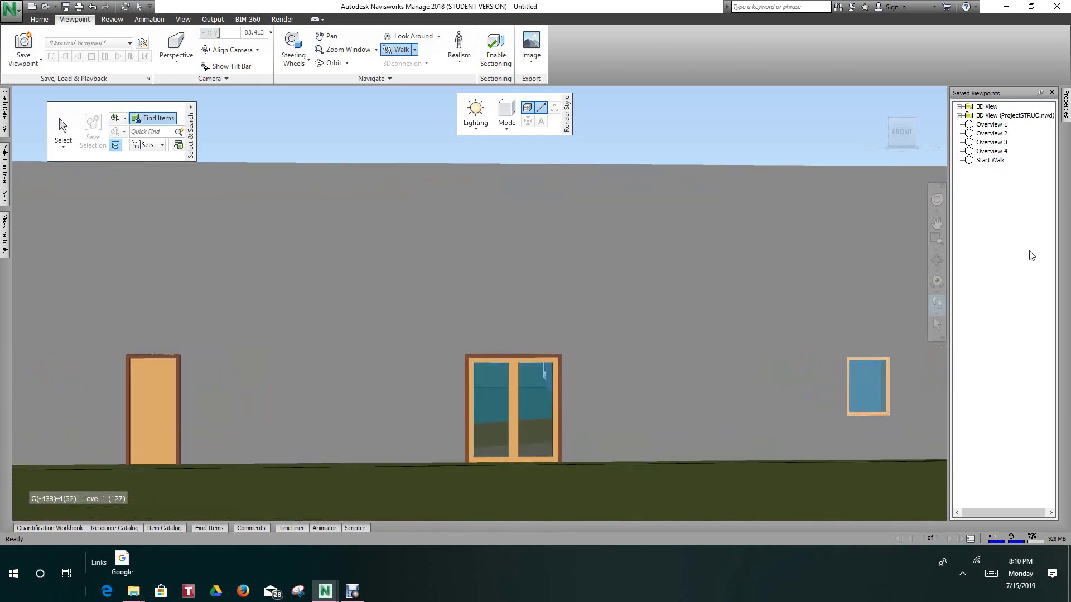
{"action": "left_click", "coordinate": [994, 162]}
{"action": "right_click", "coordinate": [994, 161]}
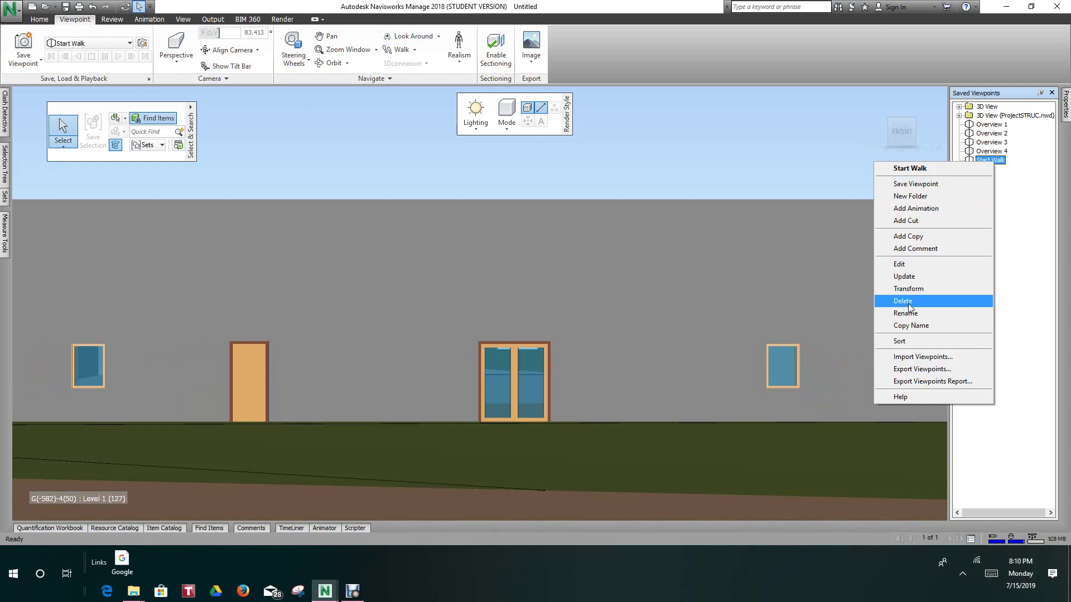
{"action": "left_click", "coordinate": [1026, 274]}
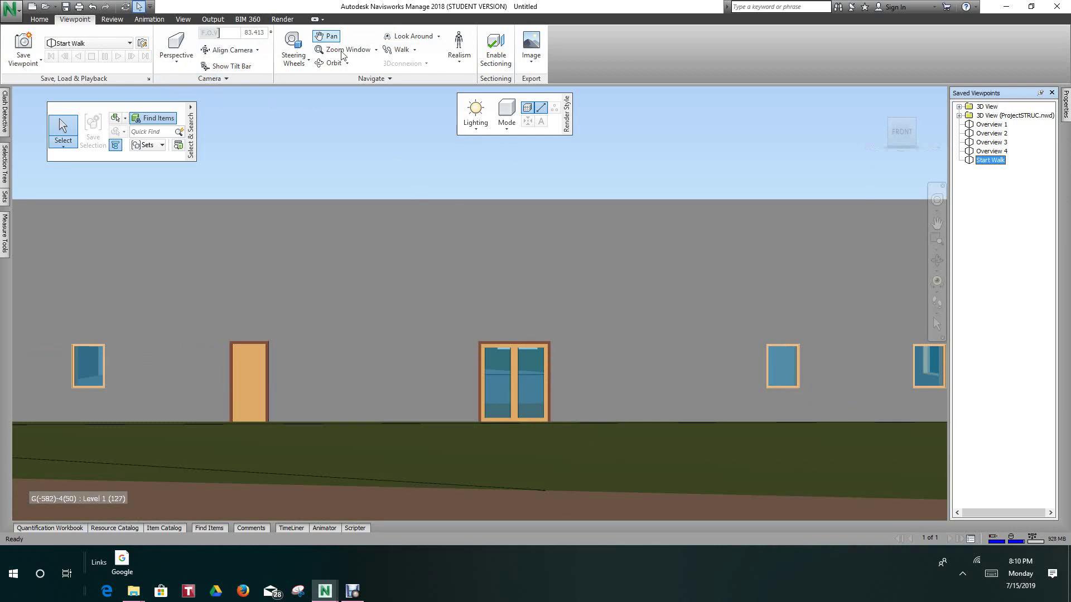
- Walk a little closer to the front entrance doors and save this view as a viewpoint named Walk Start
{"action": "left_click", "coordinate": [391, 52]}
{"action": "left_click_drag", "start_coordinate": [539, 502], "coordinate": [545, 438]}
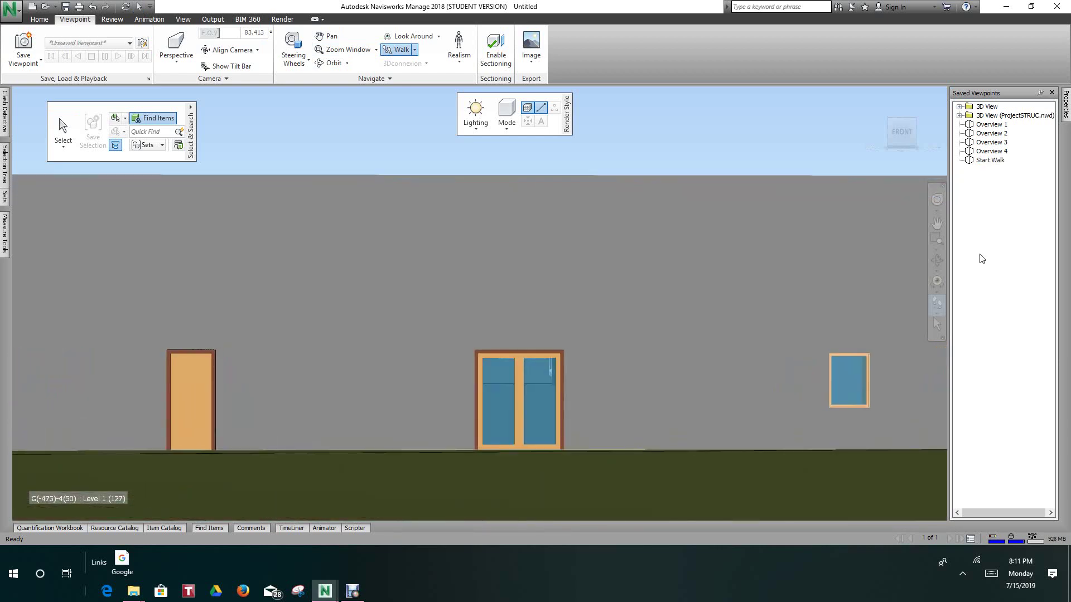
{"action": "right_click", "coordinate": [990, 202]}
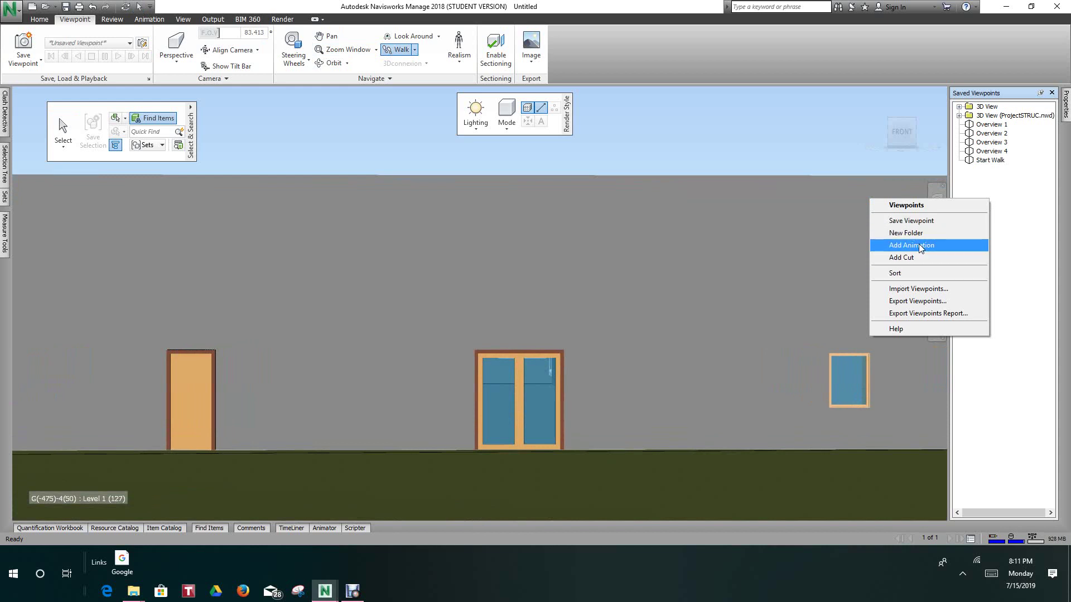
{"action": "left_click", "coordinate": [929, 221]}
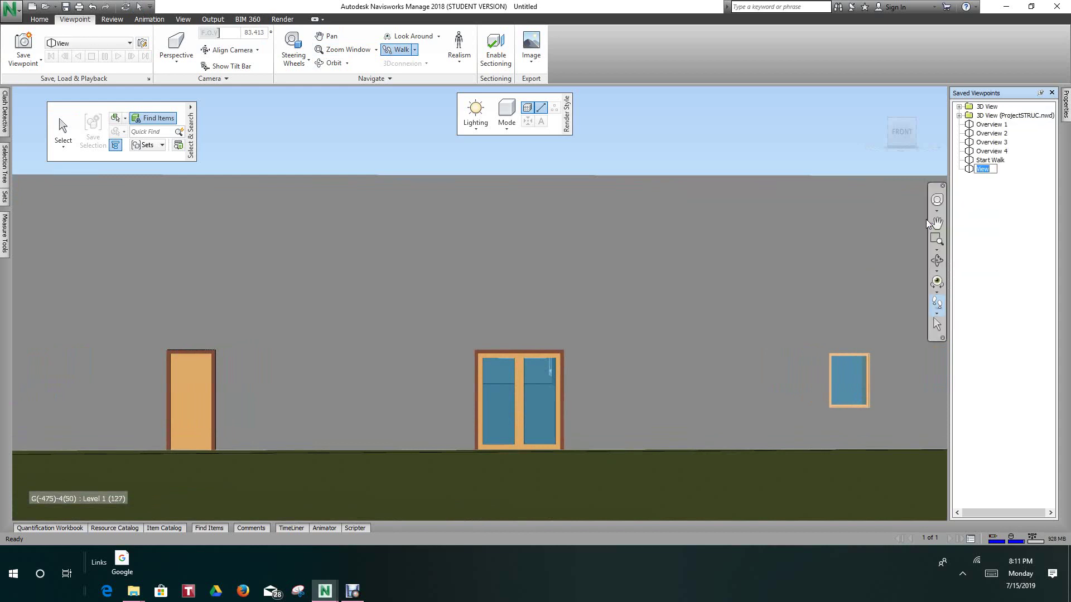
{"action": "type", "text": "Walk"}
{"action": "type", "text": "Start"}
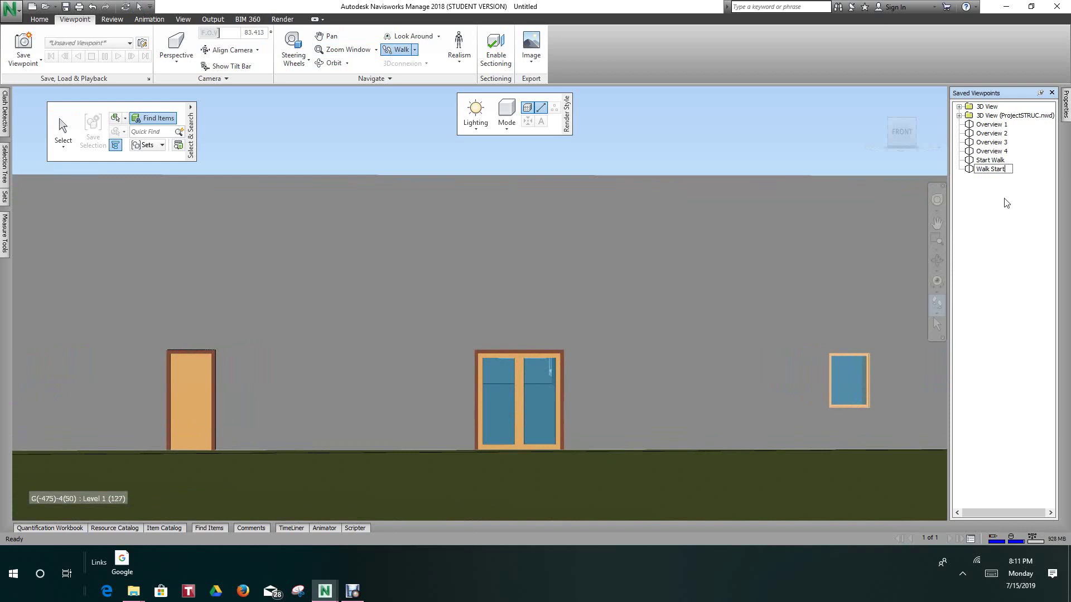
- Delete the saved viewpoint named Start Walk
{"action": "left_click", "coordinate": [1003, 161]}
{"action": "right_click", "coordinate": [997, 162]}
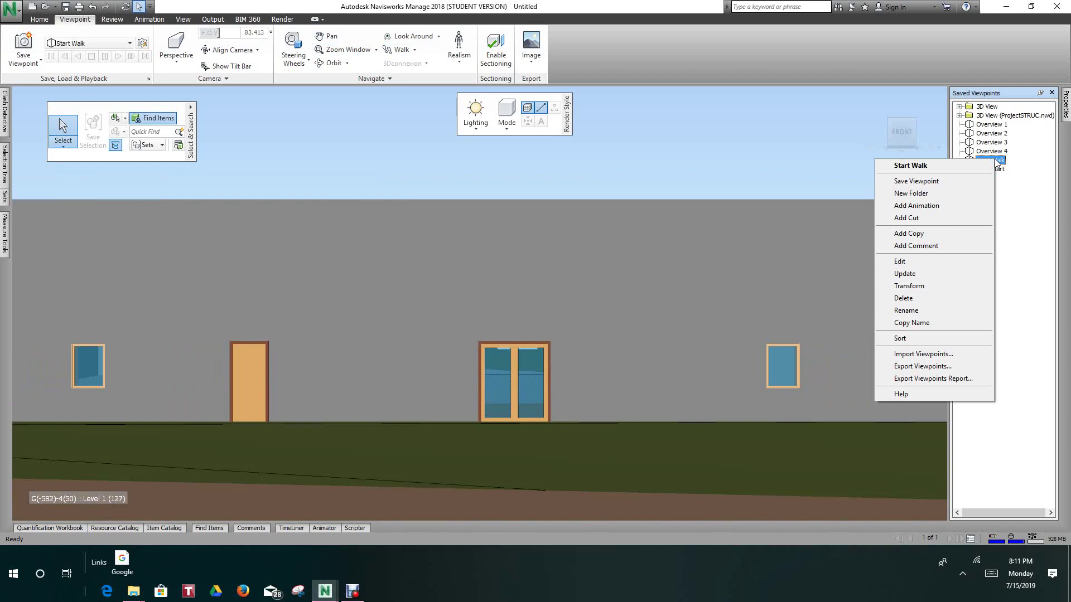
{"action": "left_click", "coordinate": [903, 299]}
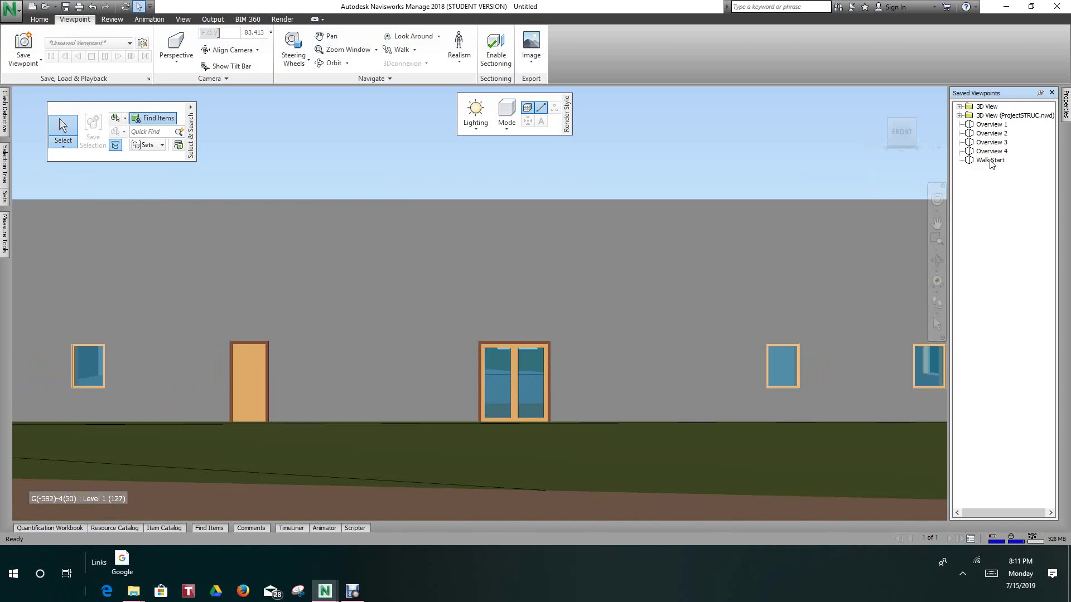
- Edit the Walk Start viewpoint's collision settings and enable the third person avatar
{"action": "left_click", "coordinate": [991, 160]}
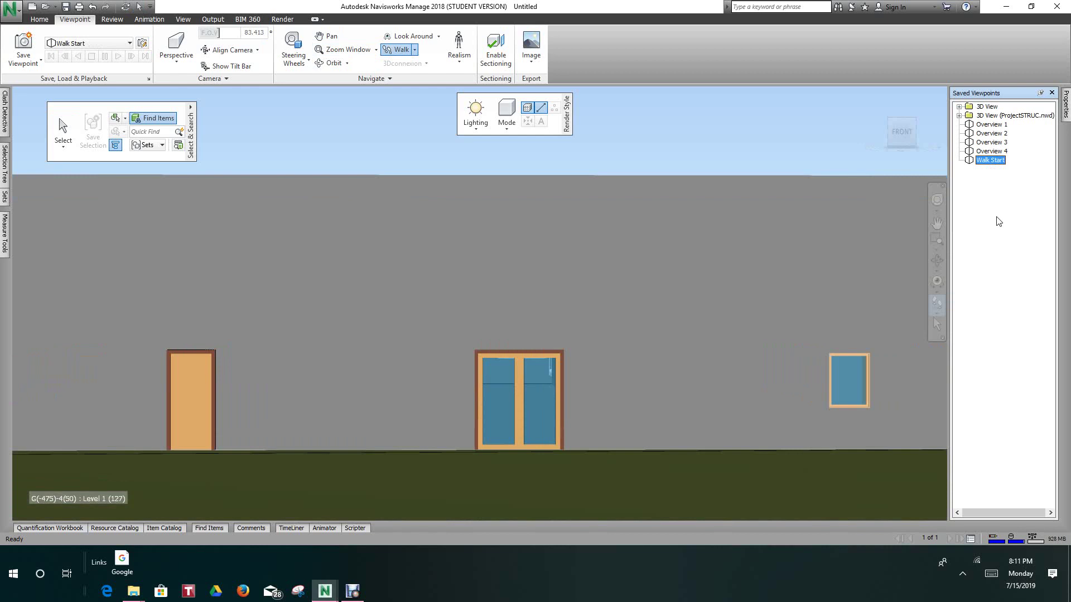
{"action": "key", "text": "Delete"}
{"action": "key", "text": "Delete"}
{"action": "right_click", "coordinate": [998, 163]}
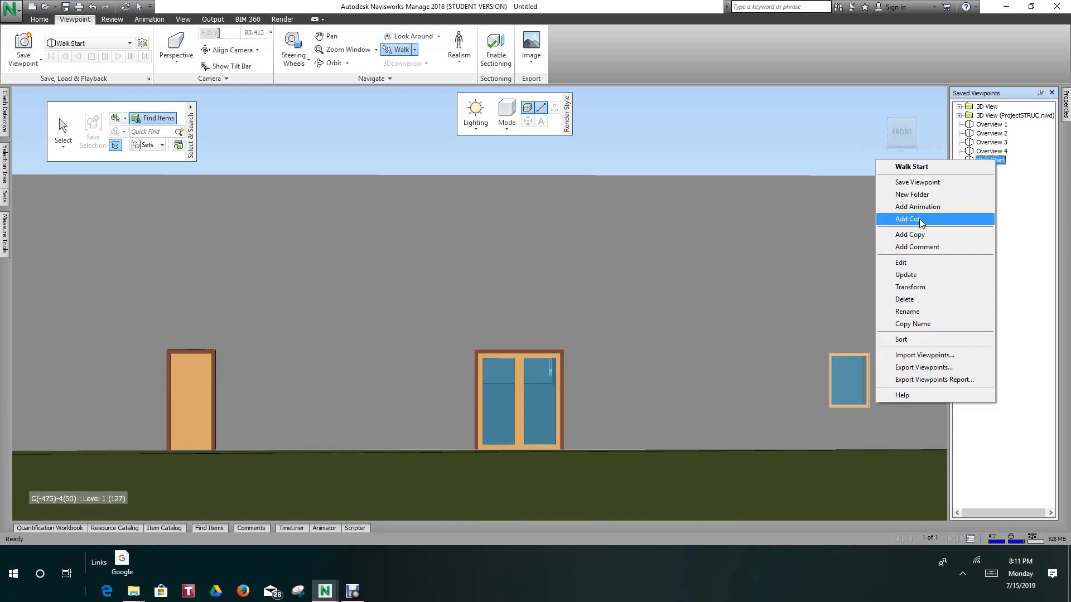
{"action": "left_click", "coordinate": [902, 262]}
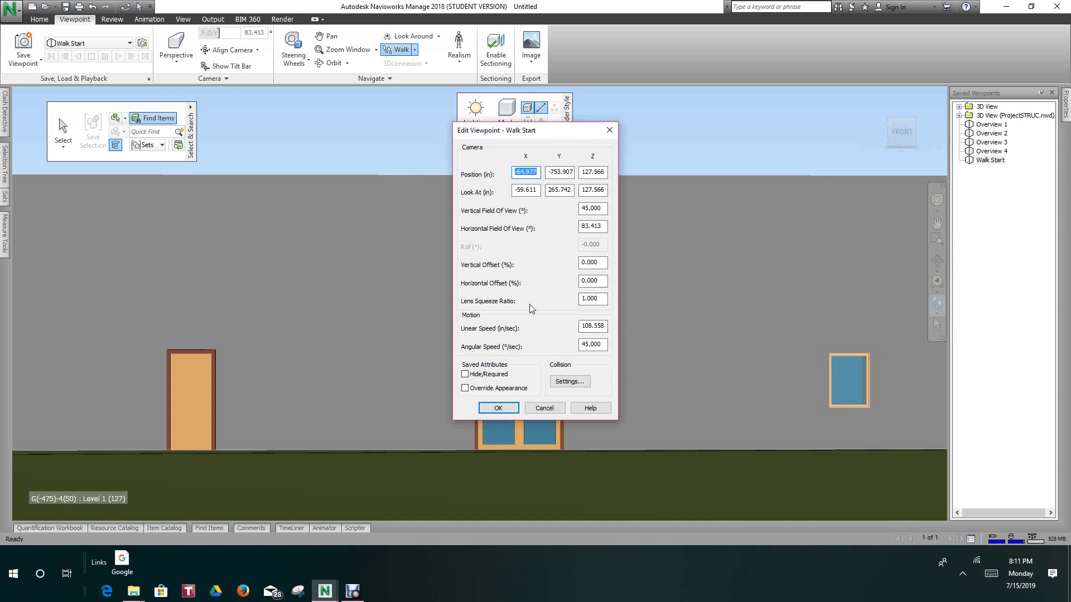
{"action": "left_click", "coordinate": [570, 384]}
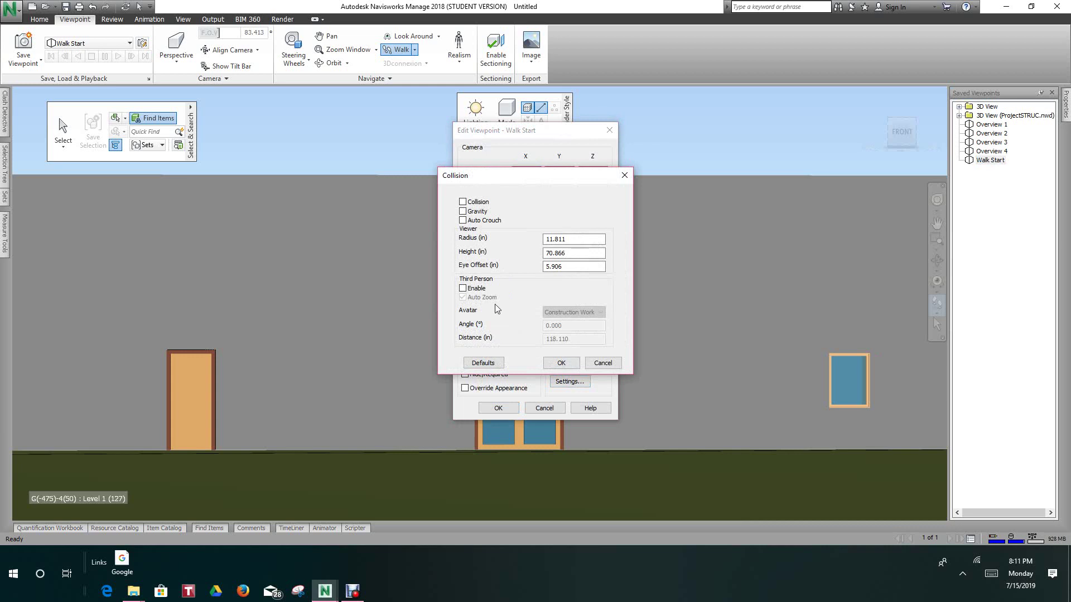
{"action": "left_click", "coordinate": [463, 289]}
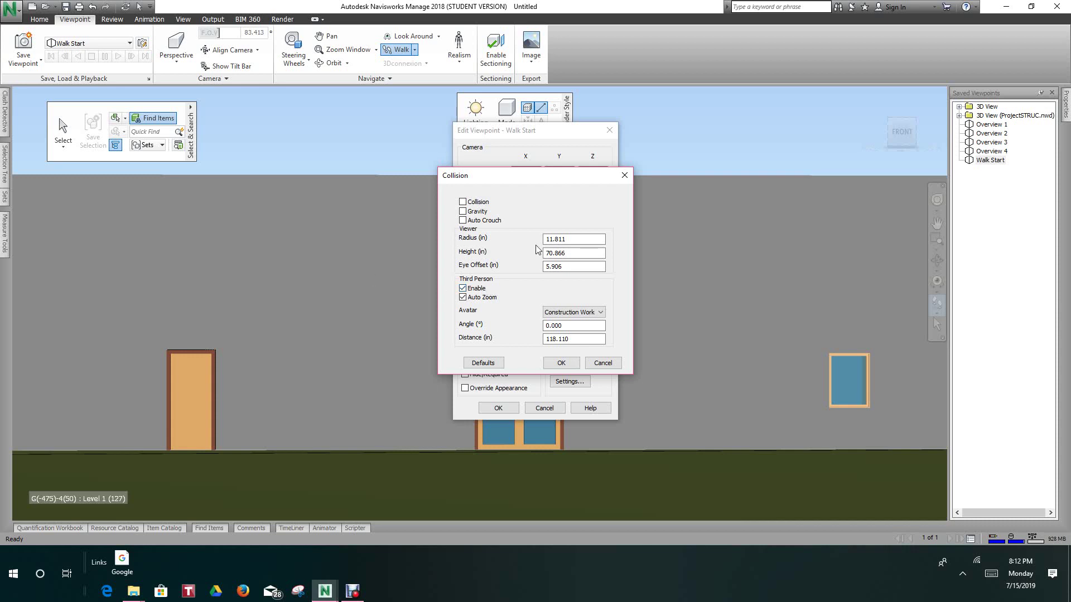
- Set the viewer radius to 11 in, height to 68 in and third person distance to 80 in, and apply the viewpoint changes
{"action": "double_click", "coordinate": [557, 242]}
{"action": "type", "text": "11"}
{"action": "left_click_drag", "start_coordinate": [581, 250], "coordinate": [545, 260]}
{"action": "type", "text": "68"}
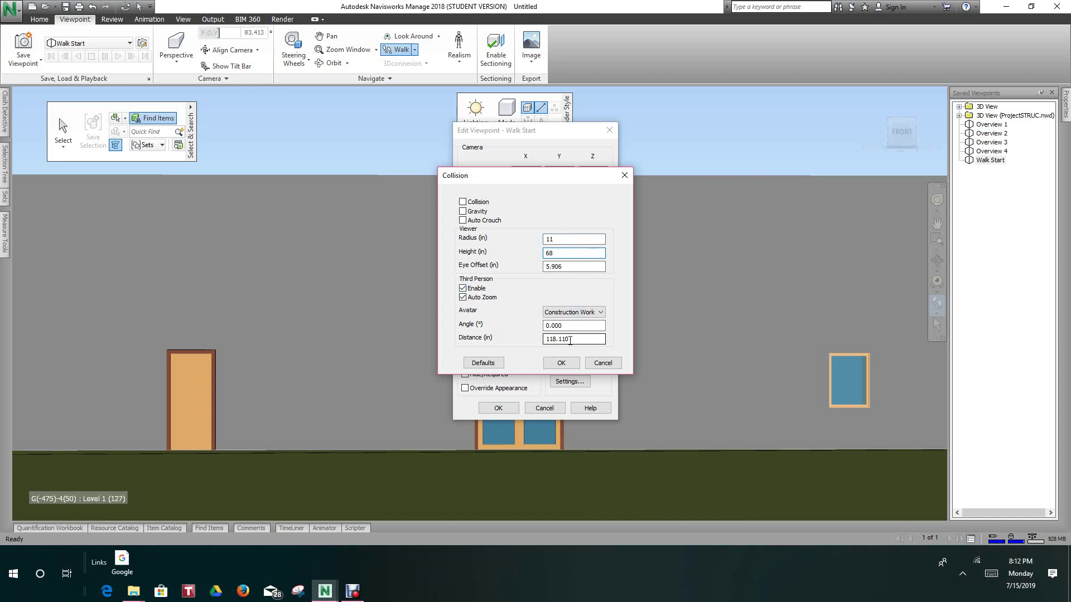
{"action": "left_click_drag", "start_coordinate": [570, 337], "coordinate": [534, 341]}
{"action": "type", "text": "80"}
{"action": "left_click", "coordinate": [559, 363]}
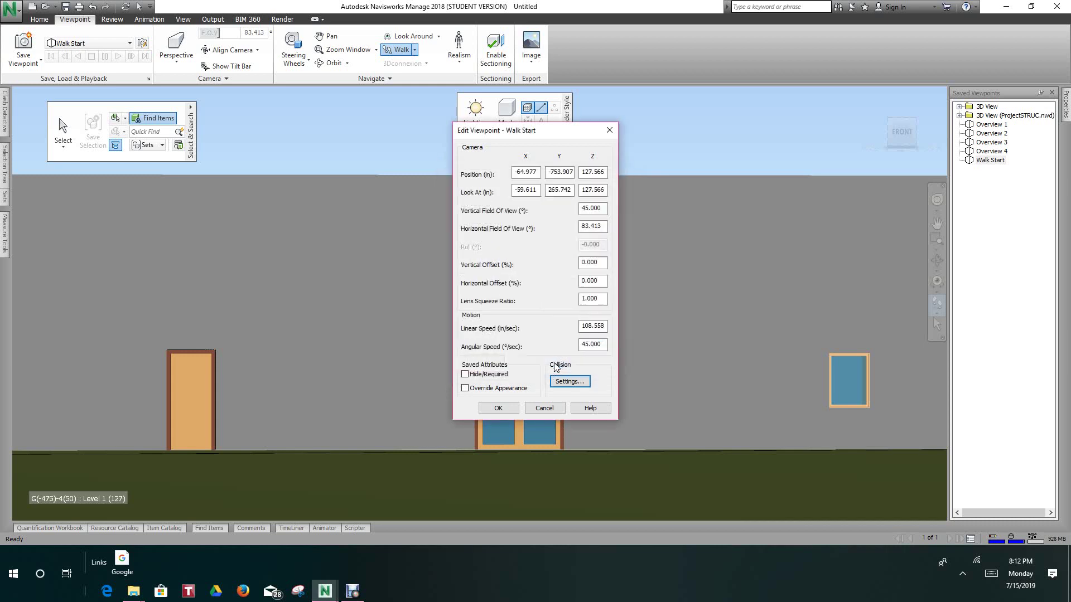
{"action": "left_click", "coordinate": [499, 408]}
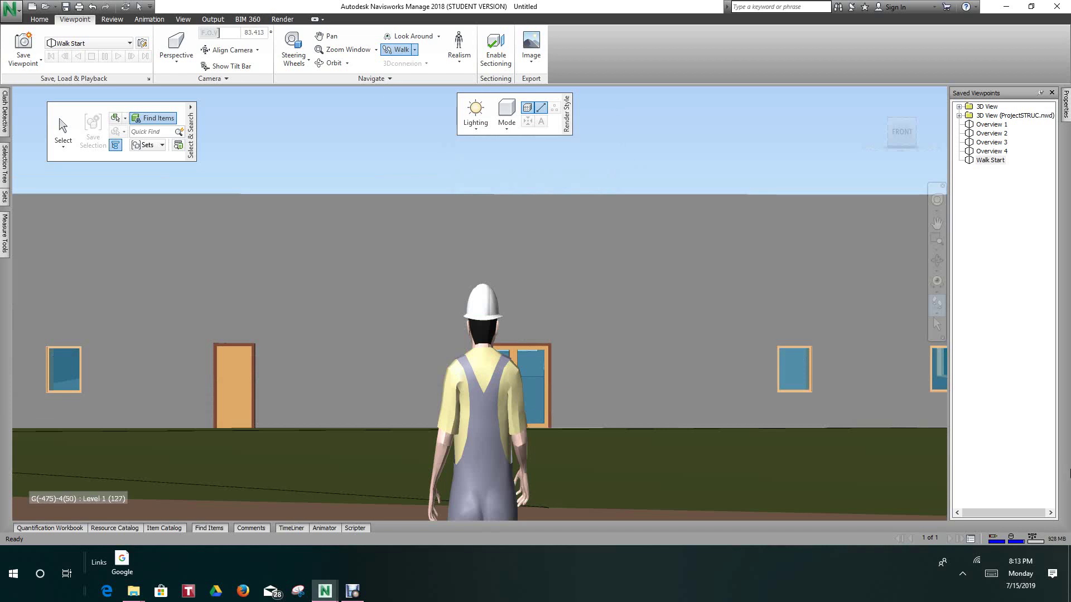
- Try to walk the avatar through the front entrance doors, and return to the Walk Start viewpoint
{"action": "left_click", "coordinate": [937, 314]}
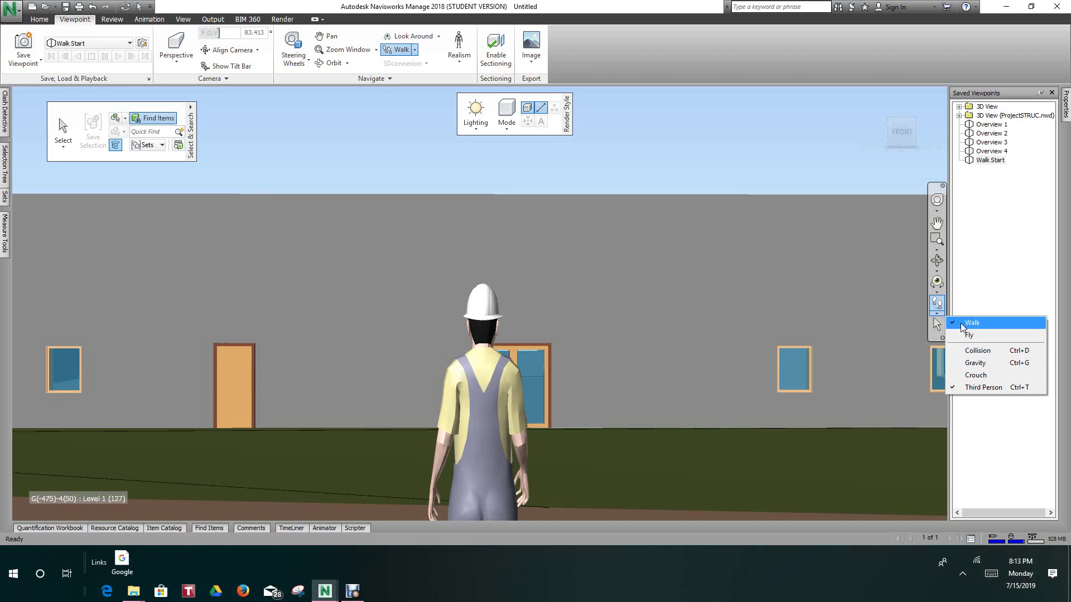
{"action": "left_click", "coordinate": [703, 467]}
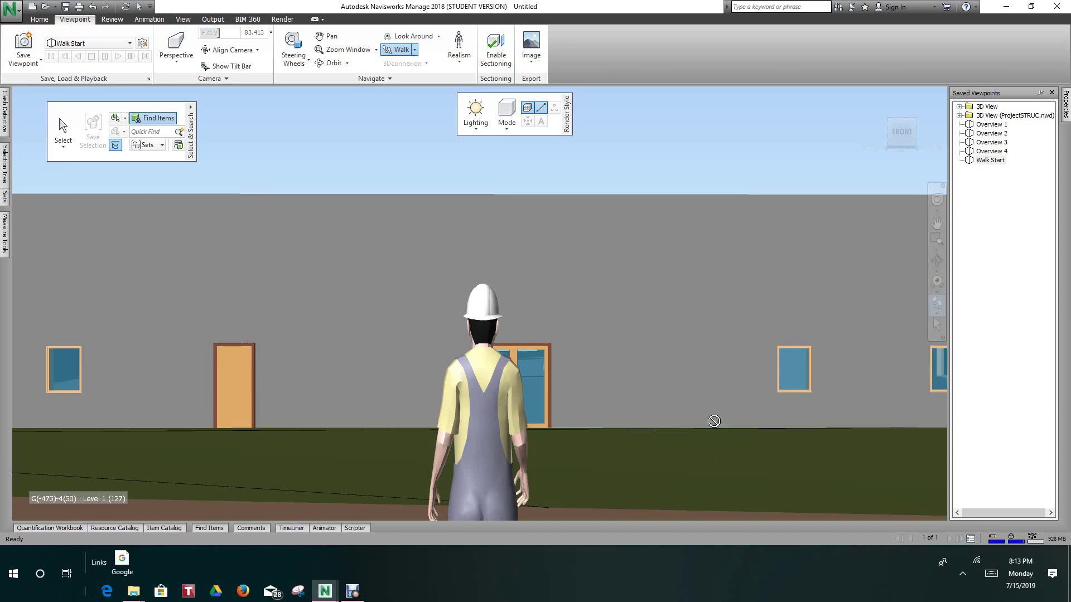
{"action": "left_click_drag", "start_coordinate": [569, 475], "coordinate": [599, 444]}
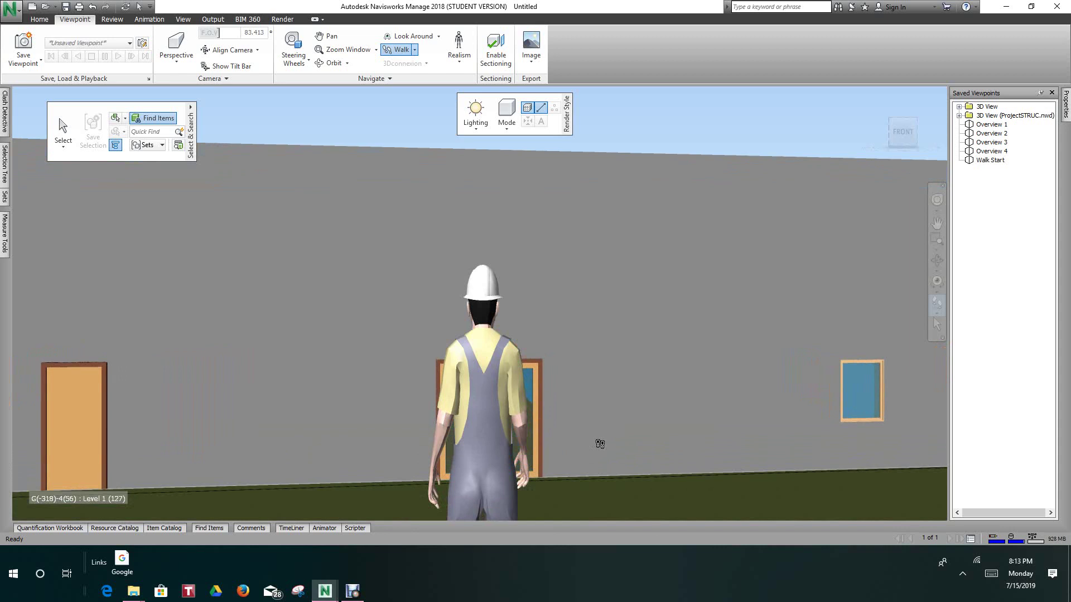
{"action": "left_click_drag", "start_coordinate": [579, 426], "coordinate": [575, 413]}
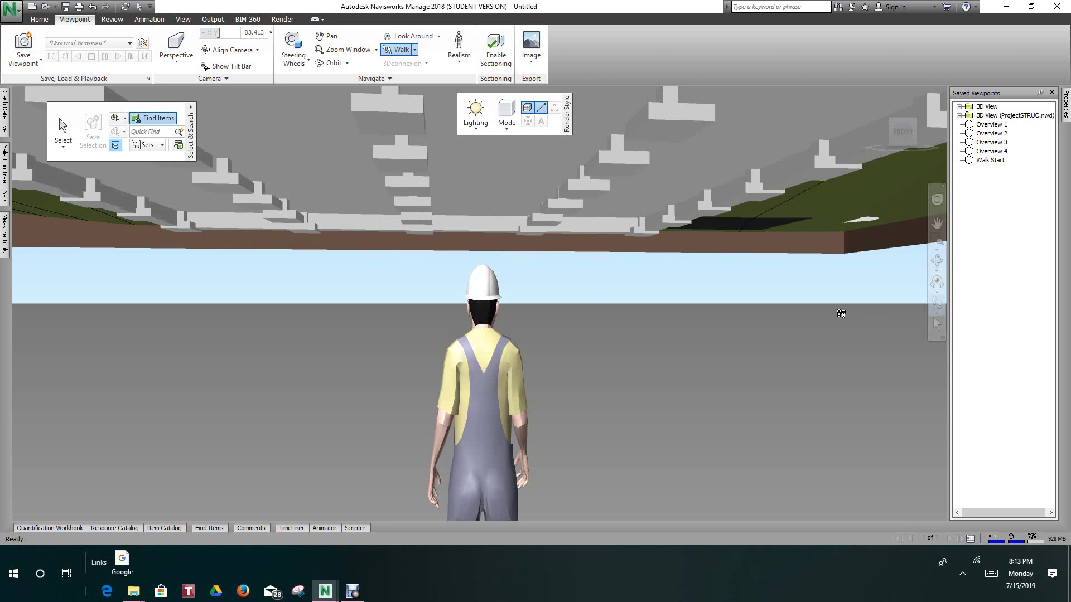
{"action": "left_click", "coordinate": [987, 161]}
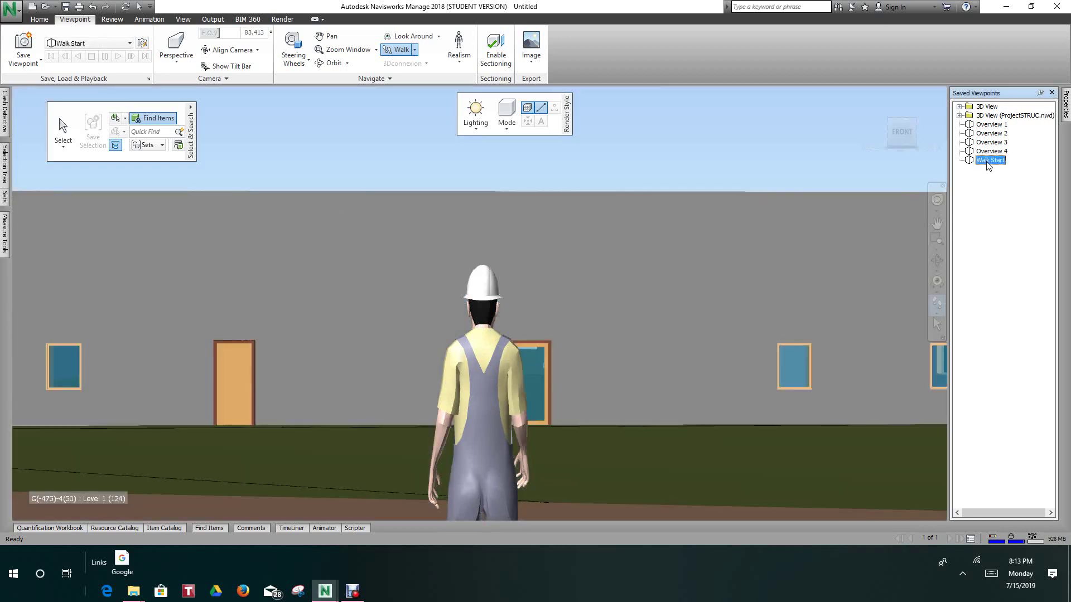
- Retry walking the avatar from Walk Start straight toward the entrance doors, and restore the Walk Start viewpoint
{"action": "left_click", "coordinate": [706, 350]}
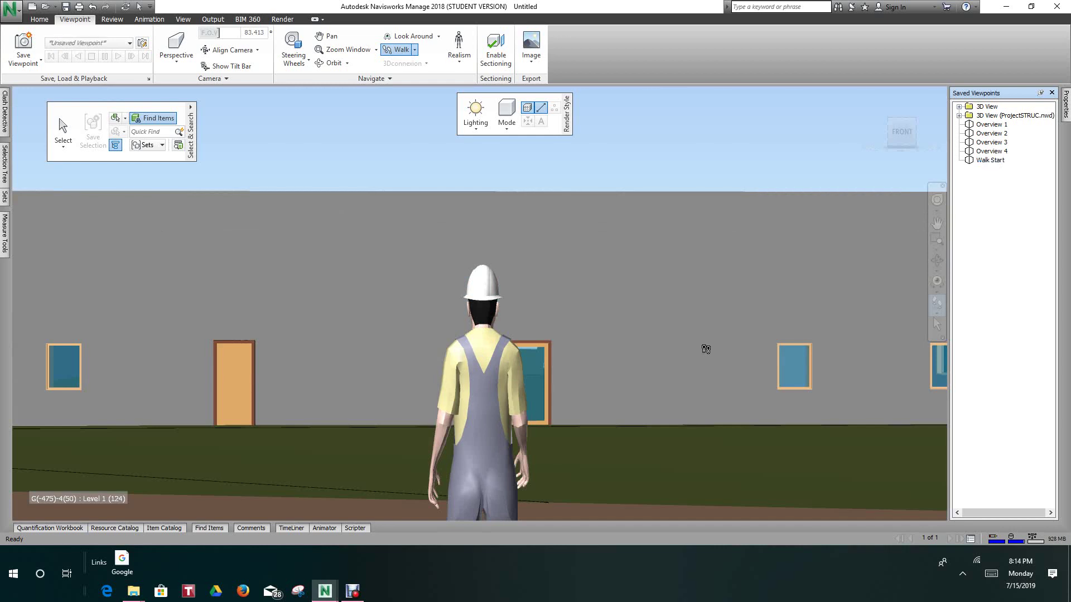
{"action": "left_click_drag", "start_coordinate": [629, 469], "coordinate": [633, 410]}
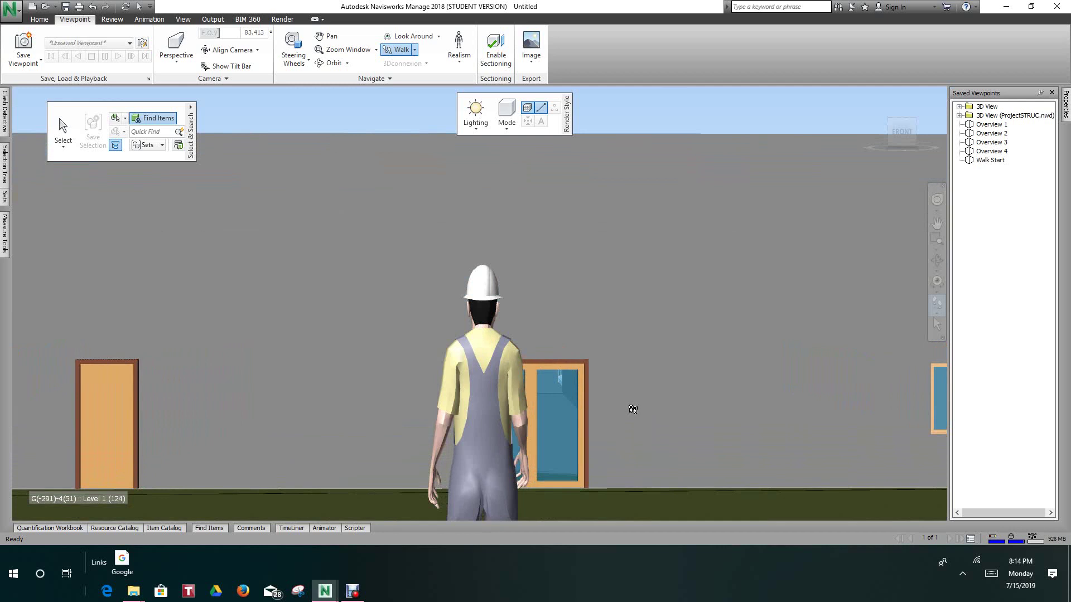
{"action": "mouse_move", "coordinate": [619, 426]}
{"action": "left_mouse_down"}
{"action": "mouse_move", "coordinate": [620, 396]}
{"action": "mouse_move", "coordinate": [632, 413]}
{"action": "left_mouse_up"}
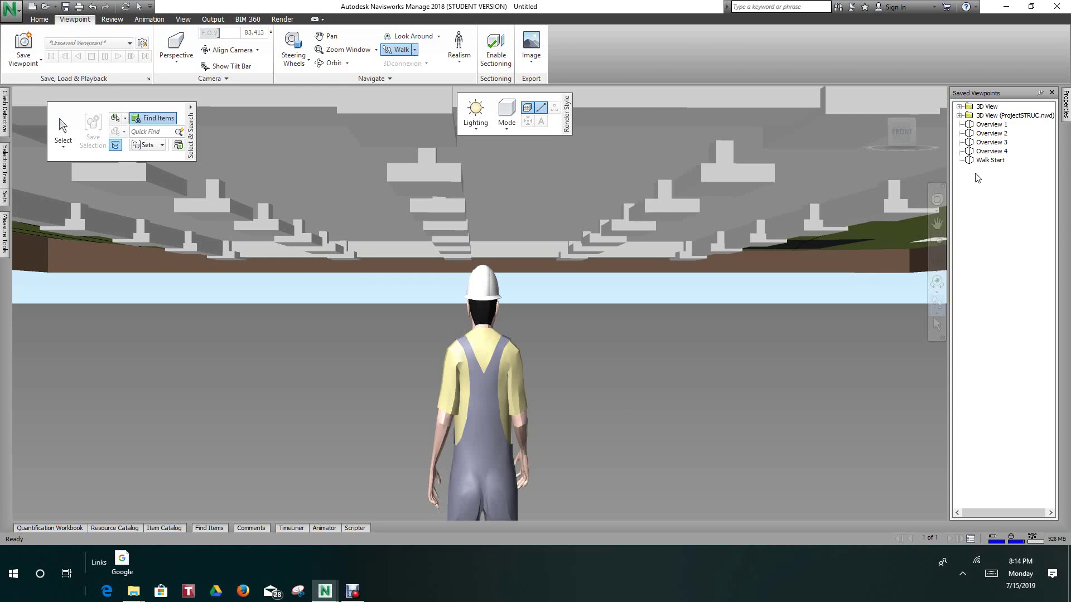
{"action": "left_click", "coordinate": [981, 161]}
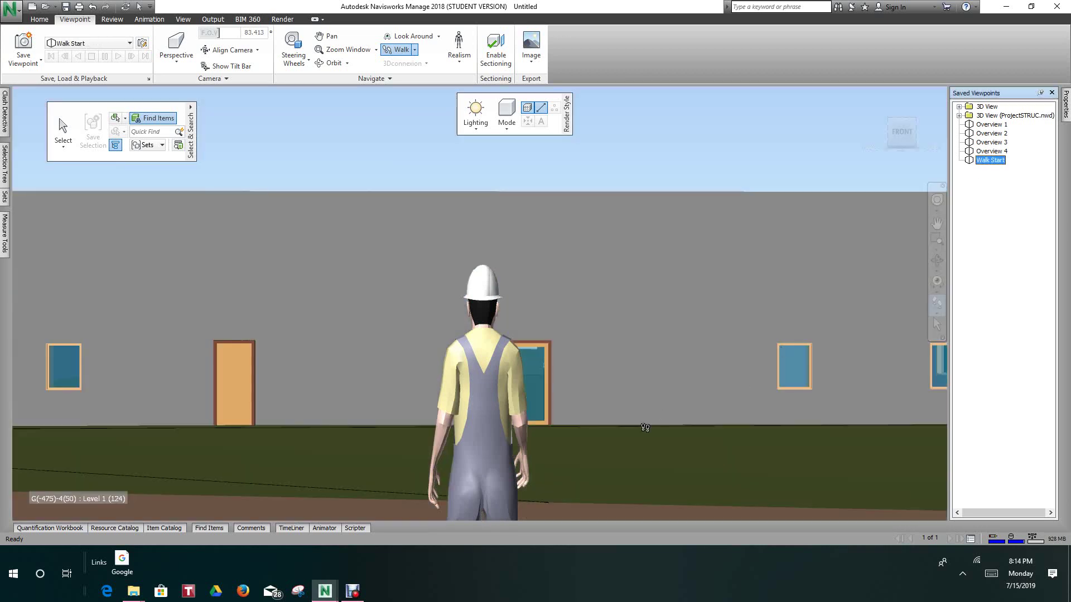
{"action": "left_click", "coordinate": [645, 428]}
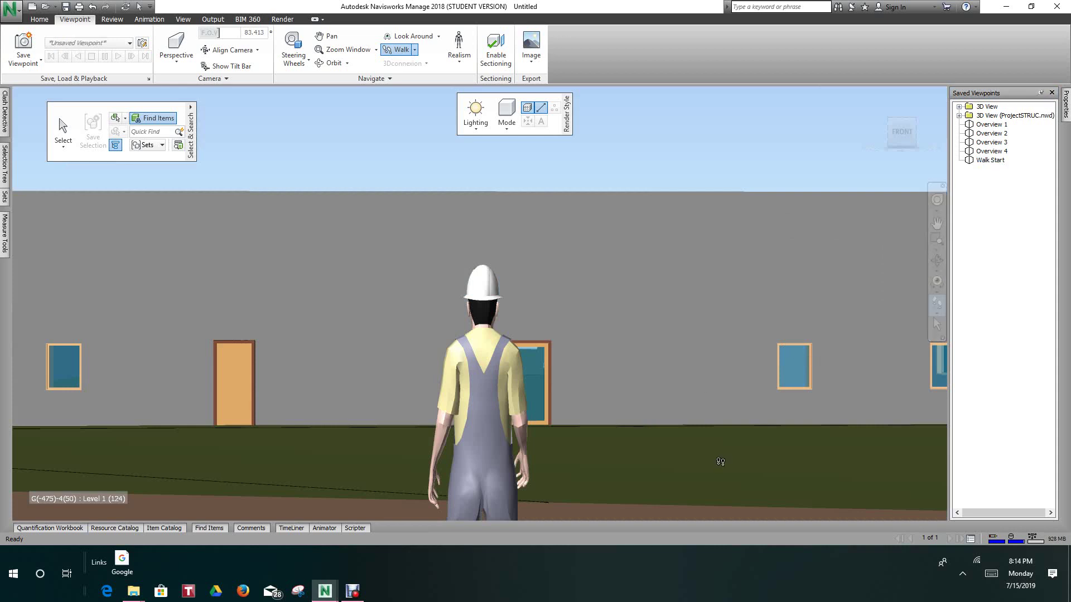
- Try to walk the avatar up to the entrance doors while adjusting the view direction, and return to the Walk Start viewpoint
{"action": "mouse_move", "coordinate": [659, 458]}
{"action": "left_mouse_down"}
{"action": "mouse_move", "coordinate": [664, 397]}
{"action": "mouse_move", "coordinate": [677, 450]}
{"action": "left_mouse_up"}
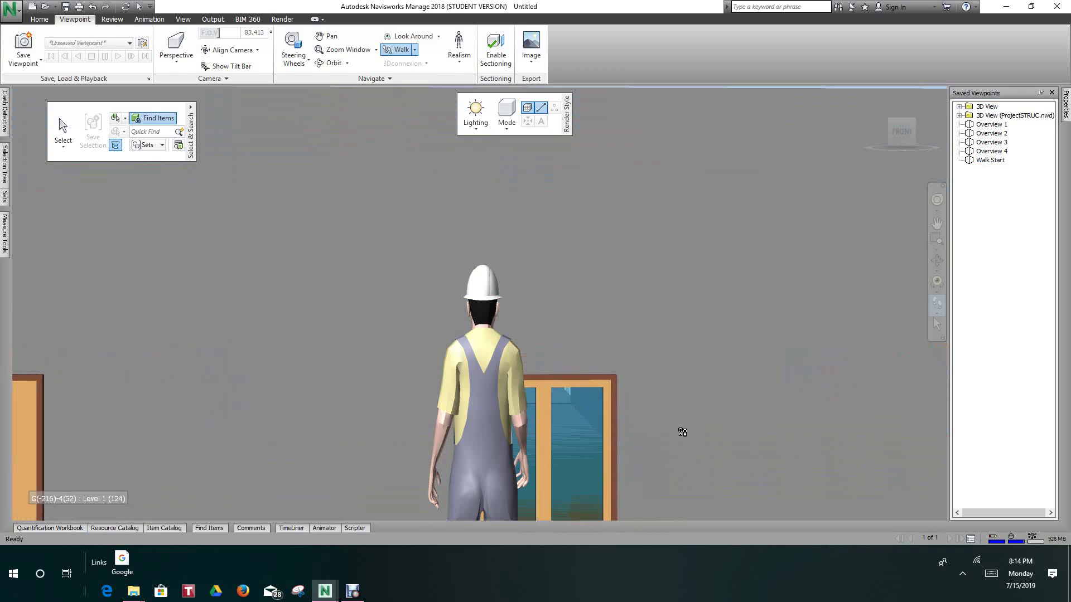
{"action": "left_click_drag", "start_coordinate": [682, 433], "coordinate": [681, 457]}
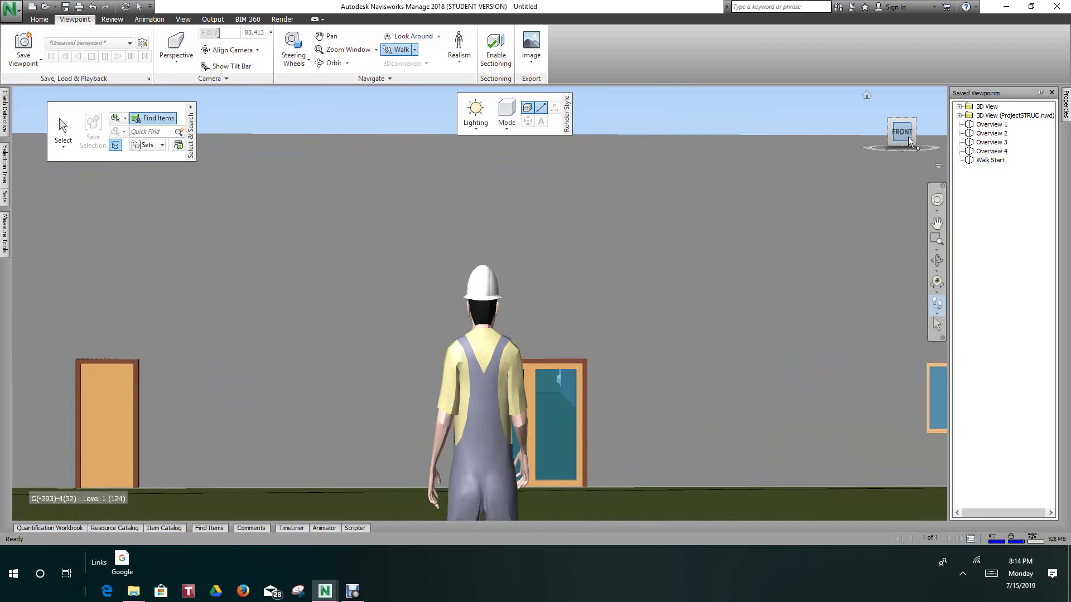
{"action": "mouse_move", "coordinate": [908, 136]}
{"action": "left_mouse_down"}
{"action": "mouse_move", "coordinate": [899, 127]}
{"action": "mouse_move", "coordinate": [889, 145]}
{"action": "left_mouse_up"}
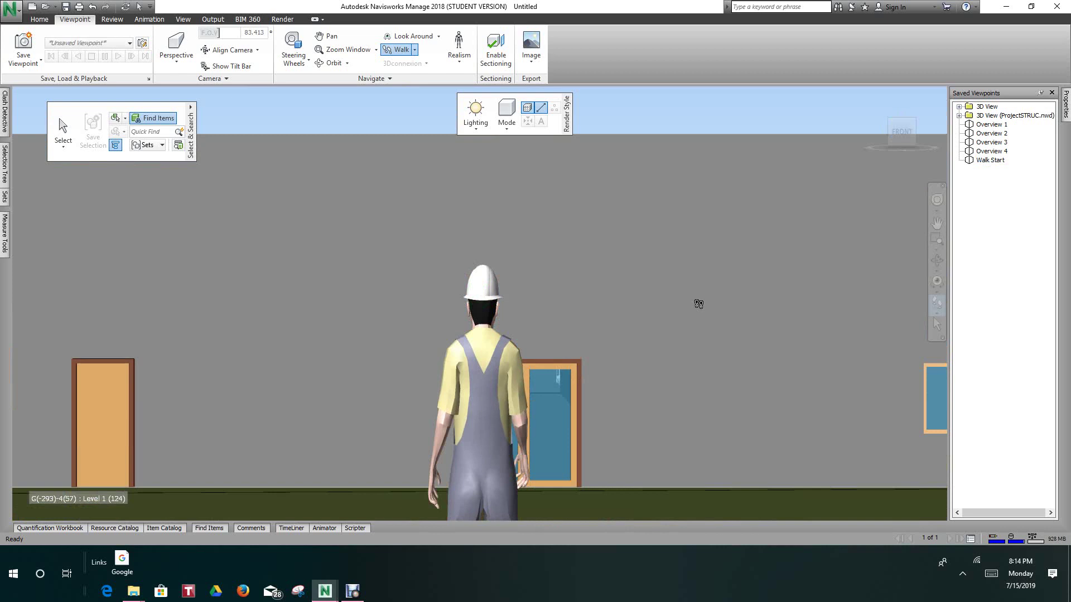
{"action": "middle_click_drag", "start_coordinate": [640, 373], "coordinate": [631, 339]}
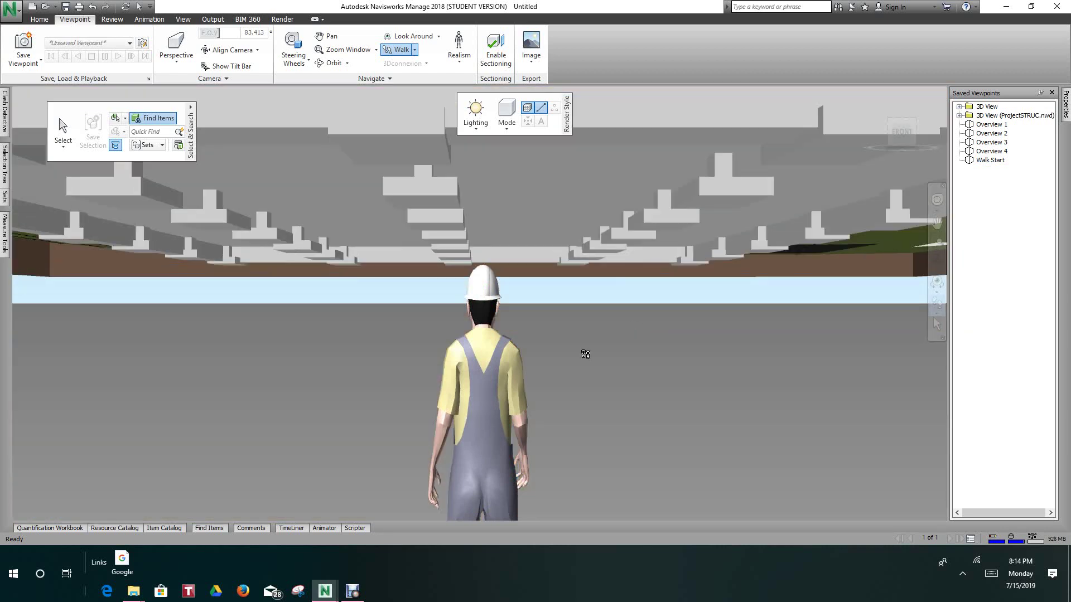
{"action": "left_click", "coordinate": [990, 160]}
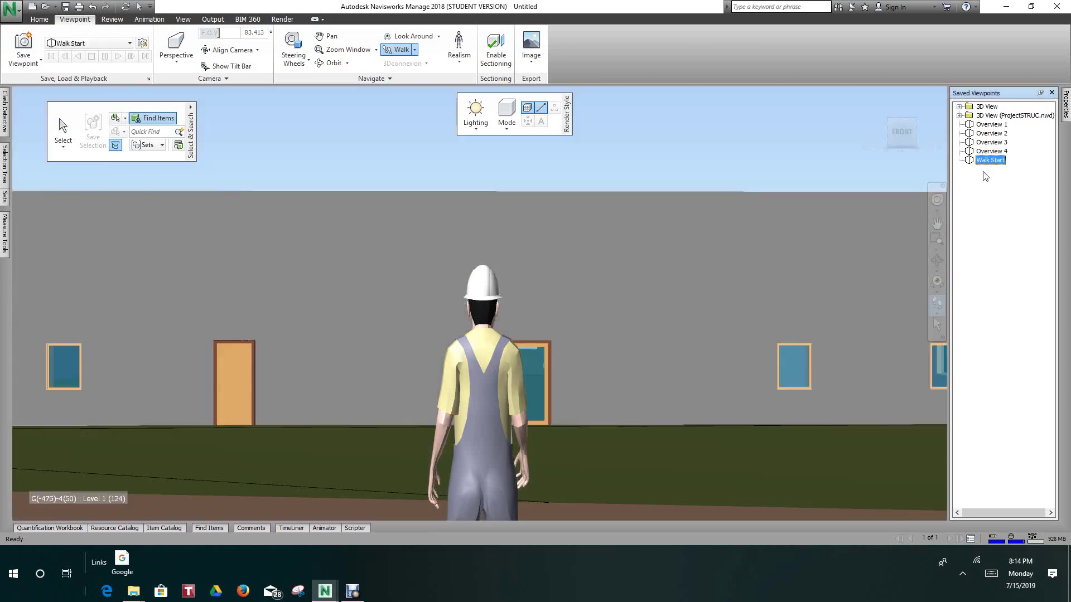
- Retry the approach from Walk Start with the camera tilted down before walking forward, and restore the Walk Start viewpoint
{"action": "left_click", "coordinate": [634, 485]}
{"action": "left_click_drag", "start_coordinate": [633, 485], "coordinate": [654, 449]}
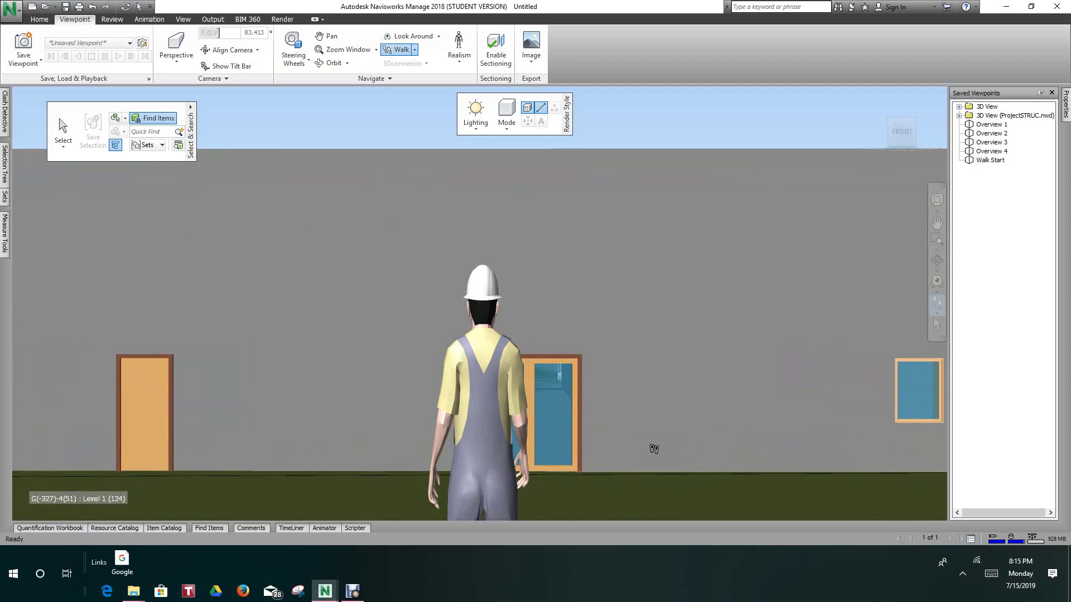
{"action": "scroll", "coordinate": [641, 413], "scroll_direction": "down", "scroll_amount": 5}
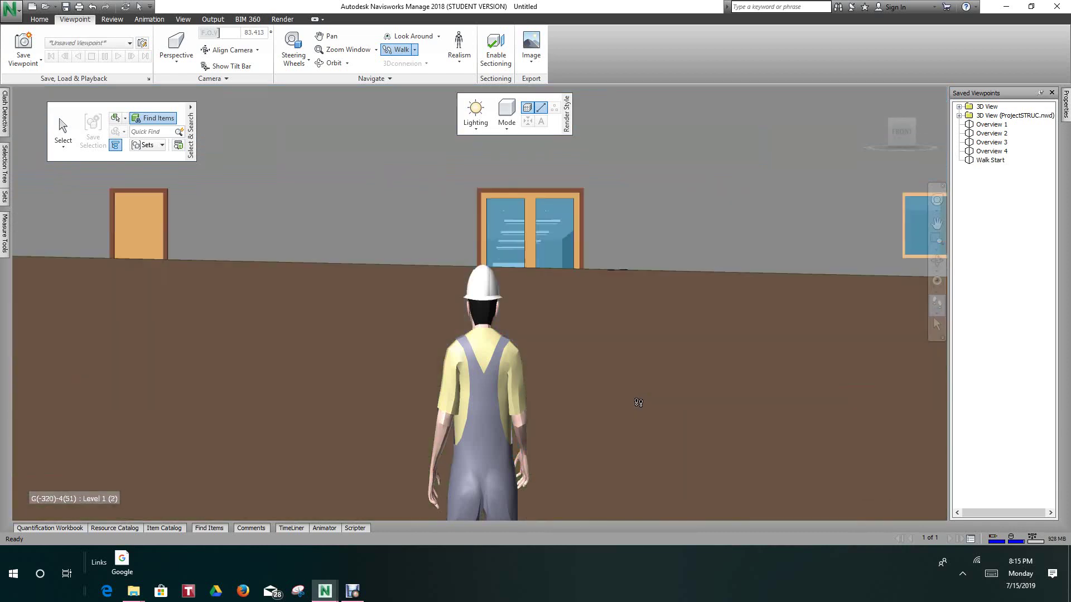
{"action": "left_click_drag", "start_coordinate": [629, 395], "coordinate": [629, 350]}
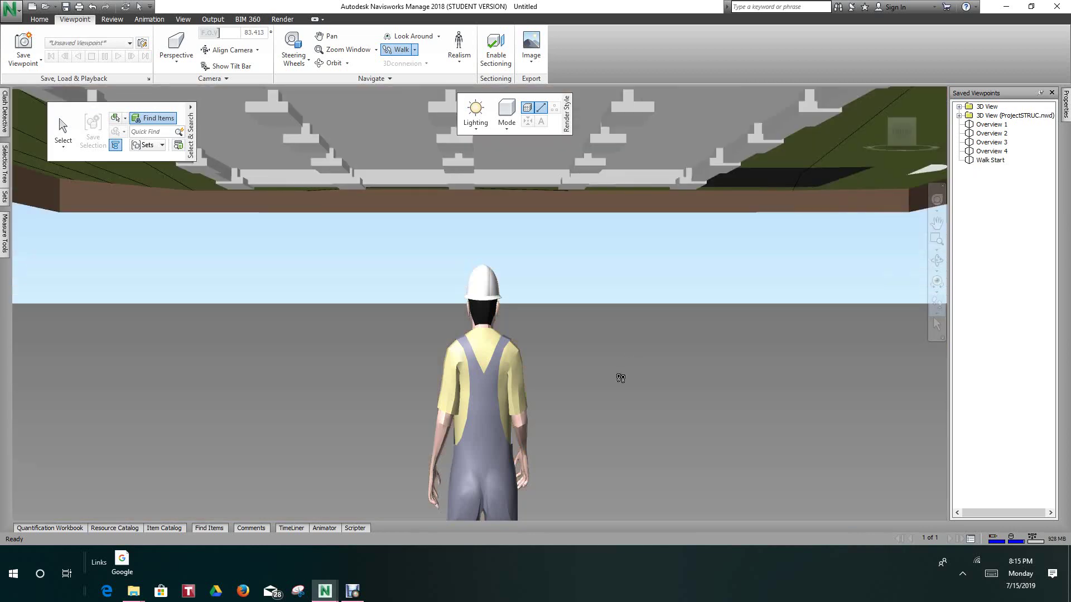
{"action": "left_click", "coordinate": [991, 160]}
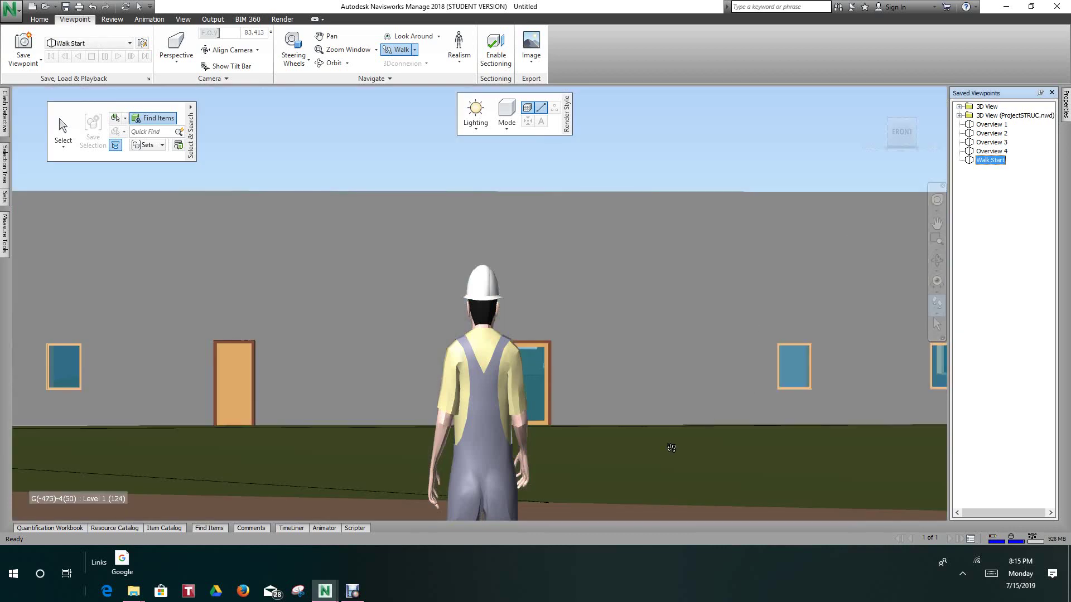
- Walk the avatar in short stretches from Walk Start until it stands close to the front entrance doors
{"action": "left_click_drag", "start_coordinate": [672, 447], "coordinate": [683, 384]}
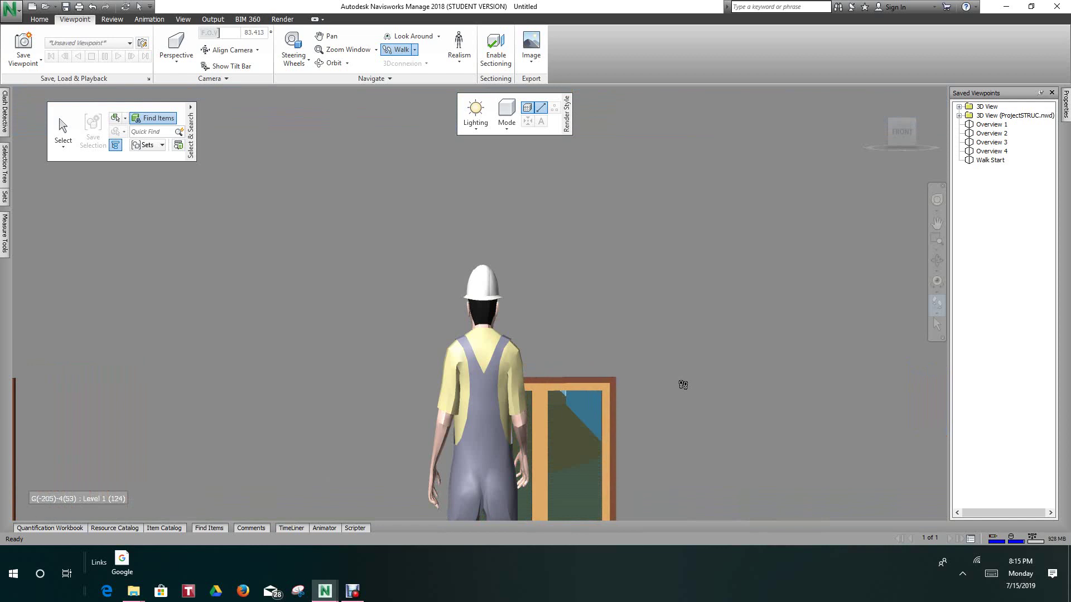
{"action": "left_click_drag", "start_coordinate": [663, 417], "coordinate": [660, 401]}
{"action": "mouse_move", "coordinate": [693, 470]}
{"action": "left_mouse_down"}
{"action": "mouse_move", "coordinate": [664, 470]}
{"action": "mouse_move", "coordinate": [702, 455]}
{"action": "left_mouse_up"}
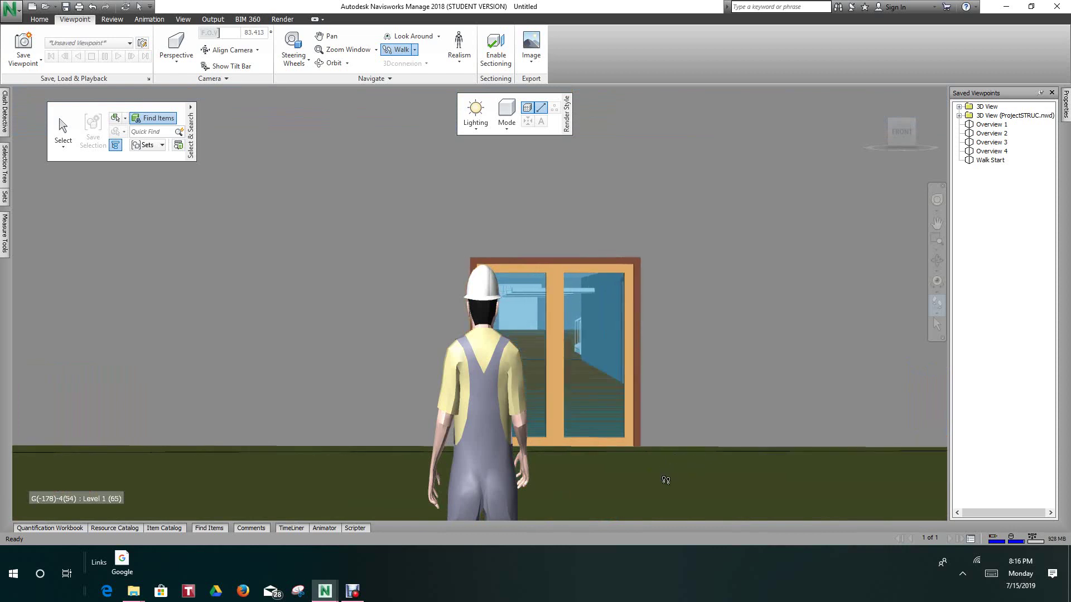
{"action": "left_click_drag", "start_coordinate": [666, 464], "coordinate": [691, 452]}
{"action": "left_click_drag", "start_coordinate": [668, 503], "coordinate": [632, 467]}
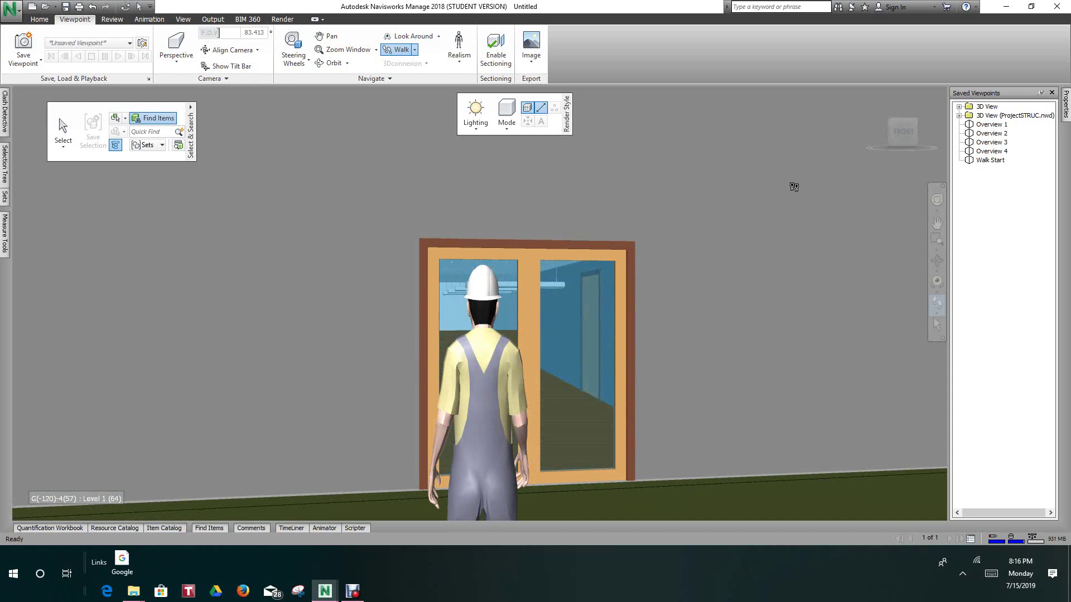
- Align the camera squarely with the entrance doors and save the view as a viewpoint named Entry
{"action": "left_click", "coordinate": [258, 52]}
{"action": "left_click", "coordinate": [231, 138]}
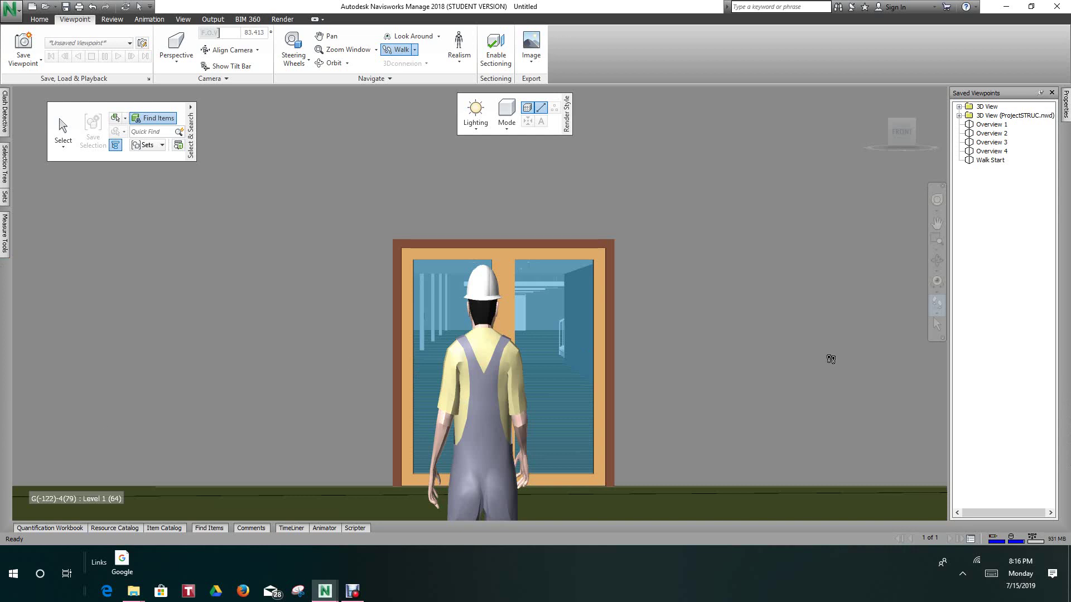
{"action": "right_click", "coordinate": [985, 183]}
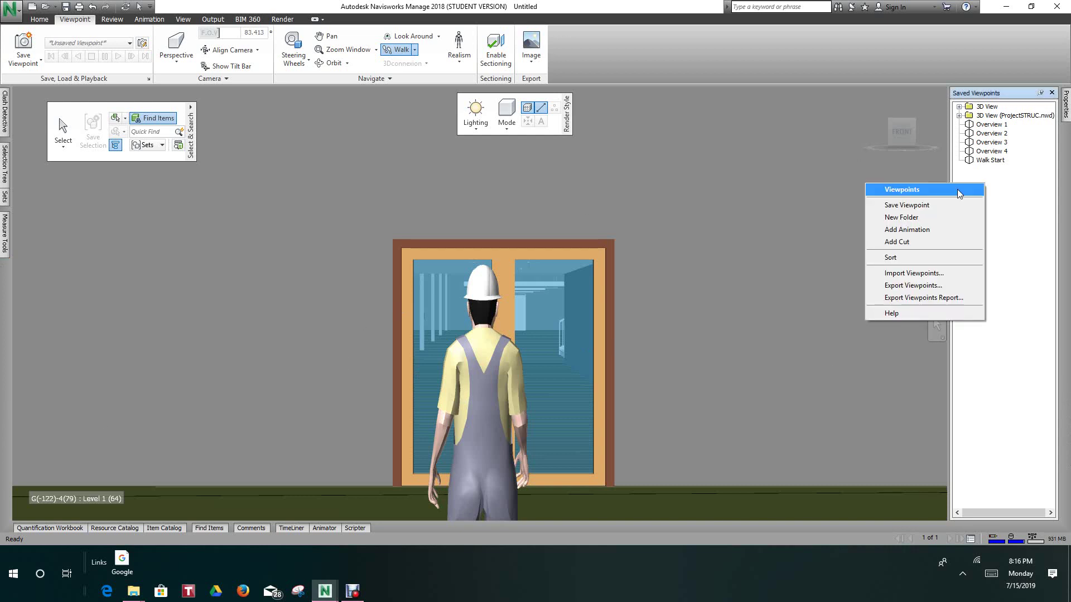
{"action": "left_click", "coordinate": [907, 205]}
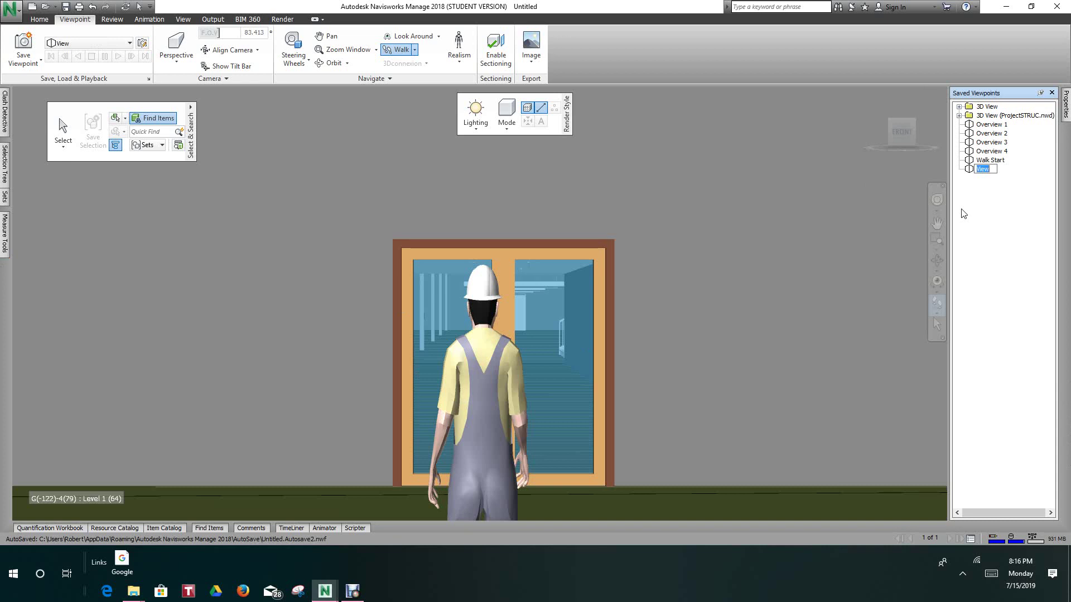
{"action": "type", "text": "Entry"}
{"action": "left_click", "coordinate": [1000, 297]}
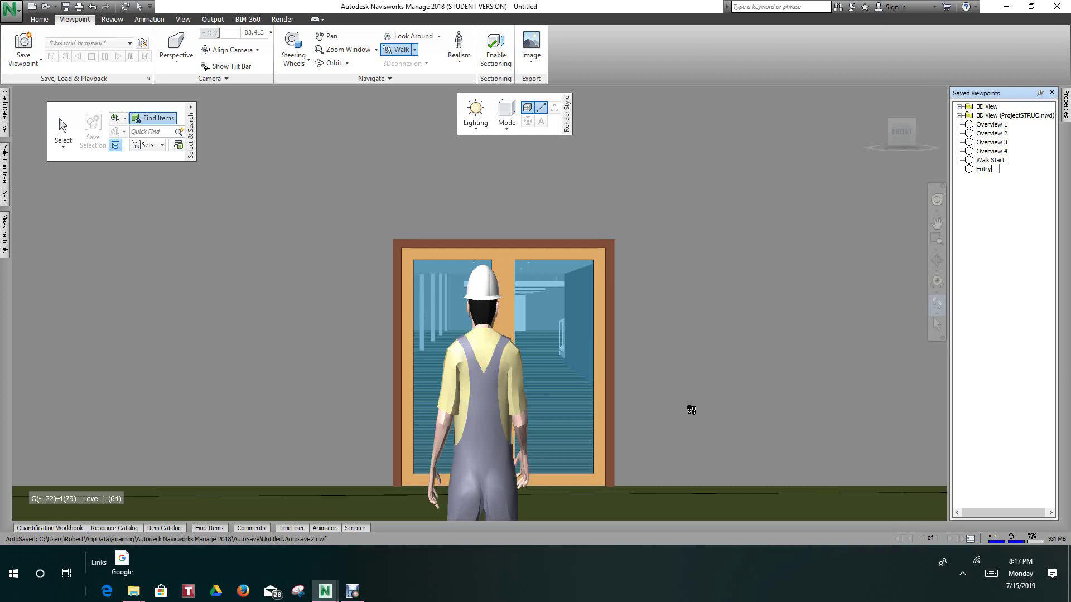
- Walk the avatar through the front doors and along the corridor toward the staircase, and save a viewpoint named Stair
{"action": "left_click_drag", "start_coordinate": [566, 498], "coordinate": [588, 464]}
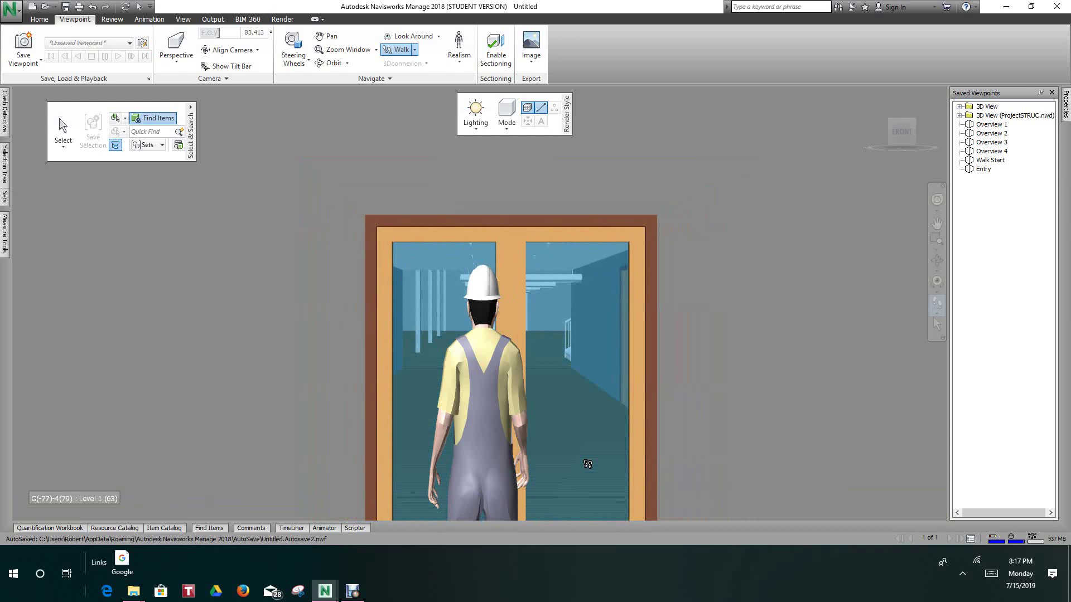
{"action": "left_click_drag", "start_coordinate": [573, 501], "coordinate": [583, 442]}
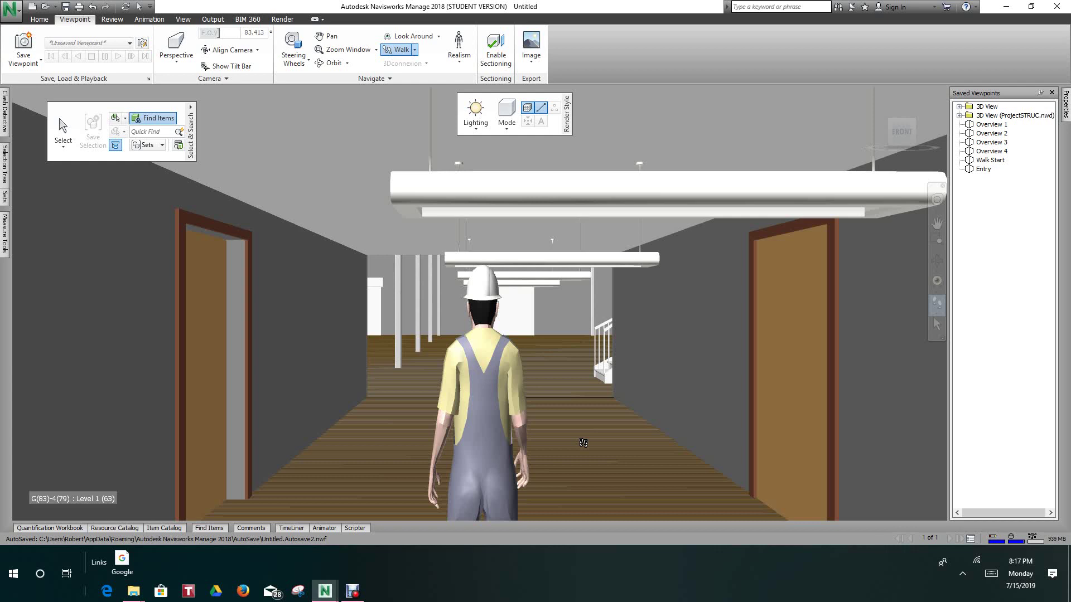
{"action": "left_click_drag", "start_coordinate": [578, 433], "coordinate": [628, 364]}
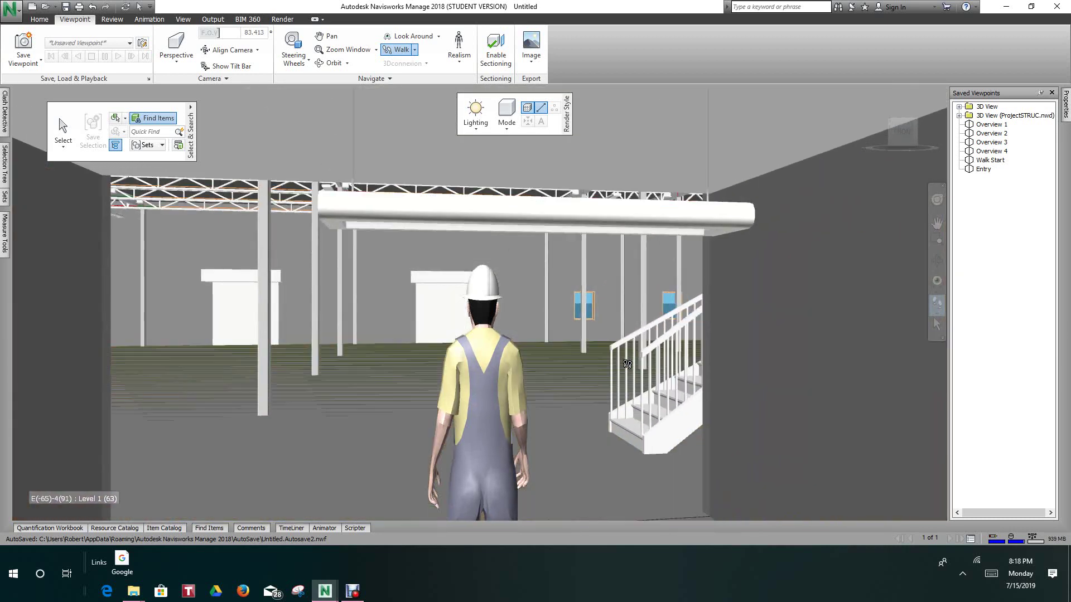
{"action": "right_click", "coordinate": [975, 202]}
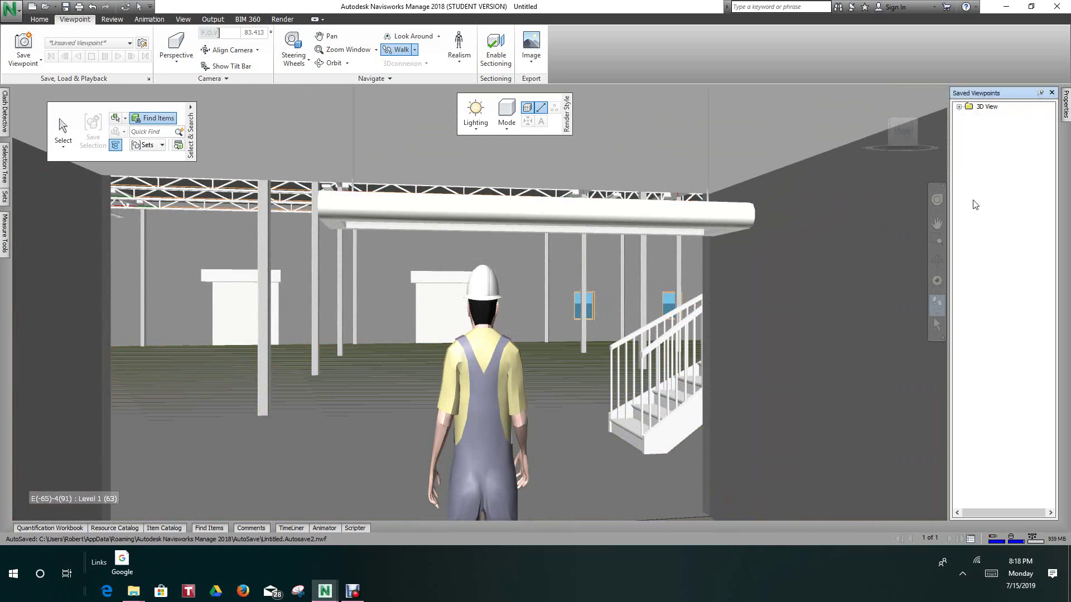
{"action": "left_click", "coordinate": [908, 222]}
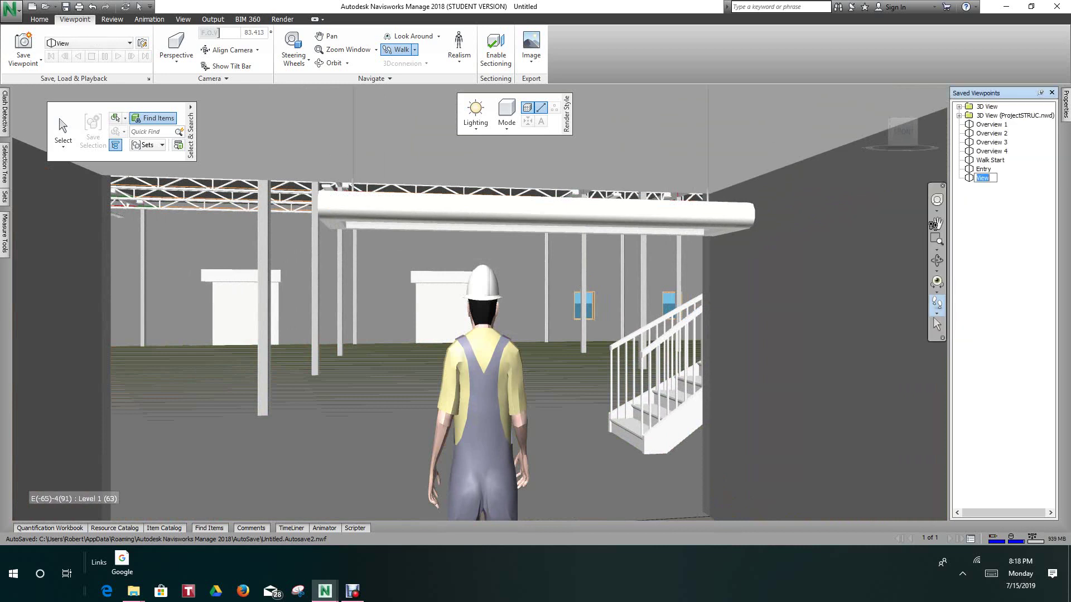
{"action": "type", "text": "Stair"}
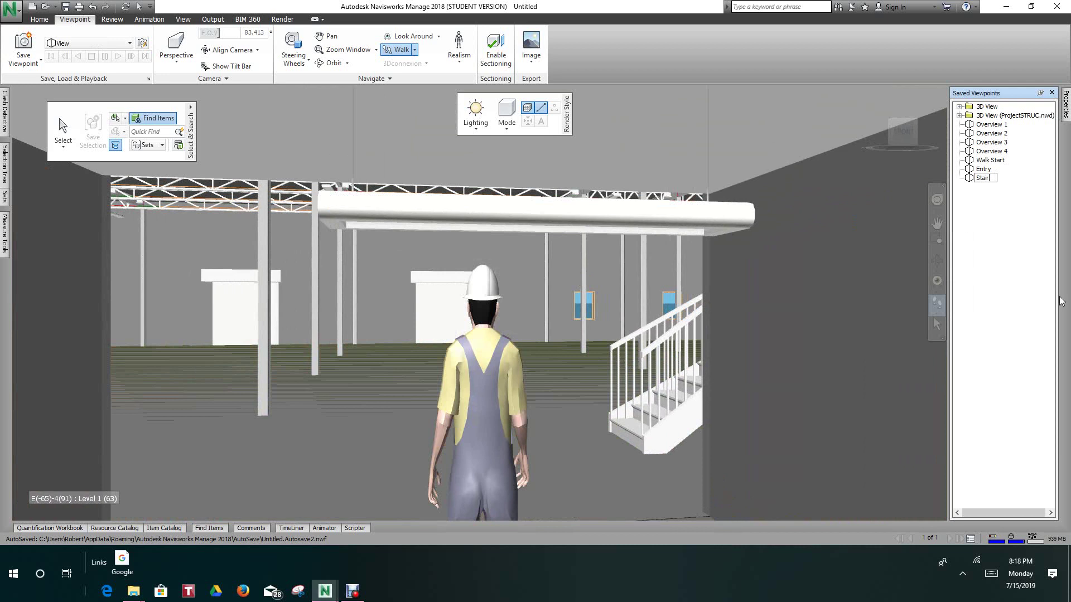
{"action": "left_click", "coordinate": [1031, 305]}
- Walk the avatar into the open warehouse area, face the corner windows, and save a viewpoint named Warehouse
{"action": "left_click_drag", "start_coordinate": [541, 412], "coordinate": [435, 385]}
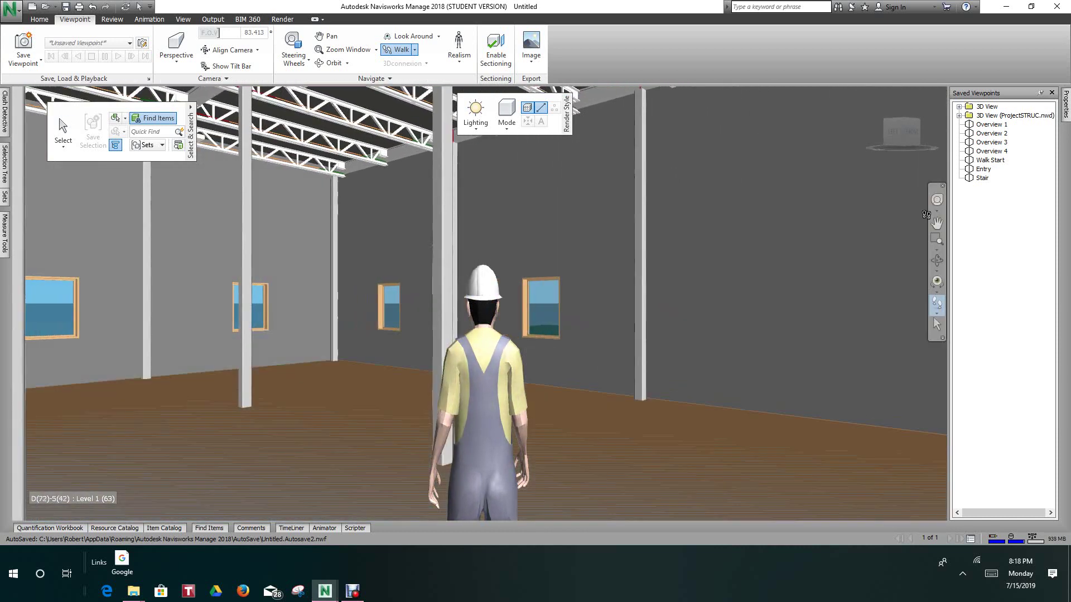
{"action": "right_click", "coordinate": [985, 198]}
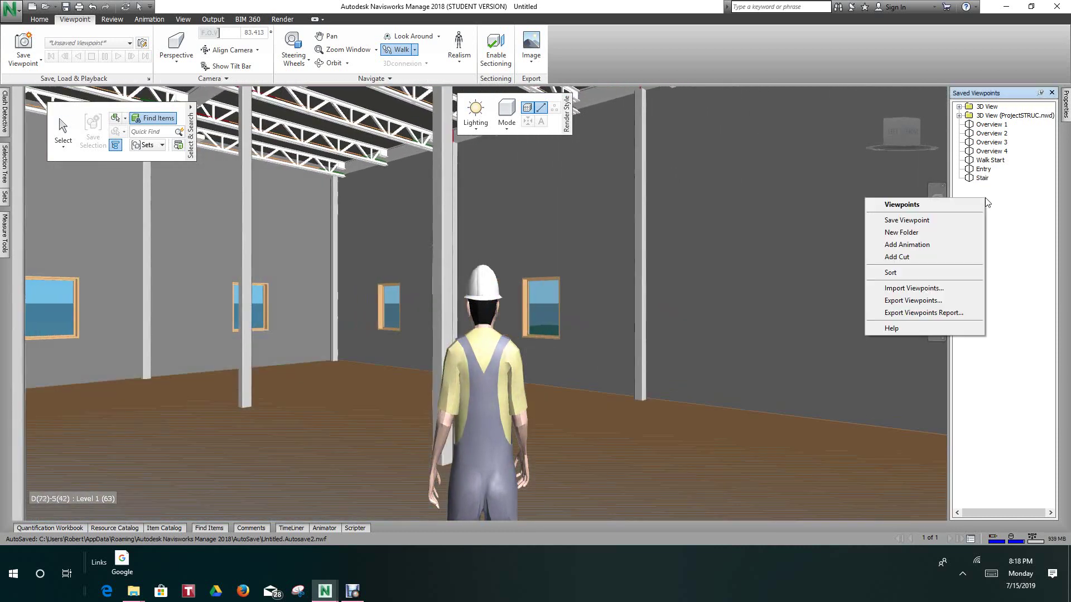
{"action": "left_click", "coordinate": [918, 223]}
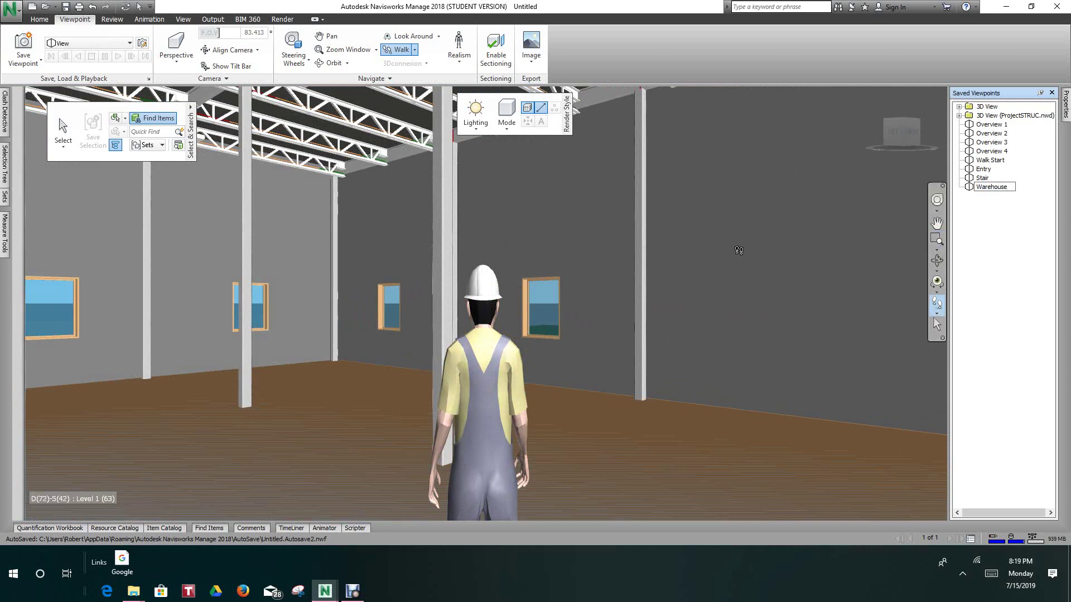
- Walk the avatar across the warehouse to beside a white overhead door and save a viewpoint named Warehouse 2
{"action": "left_click_drag", "start_coordinate": [600, 398], "coordinate": [440, 365]}
{"action": "left_click_drag", "start_coordinate": [435, 408], "coordinate": [494, 306]}
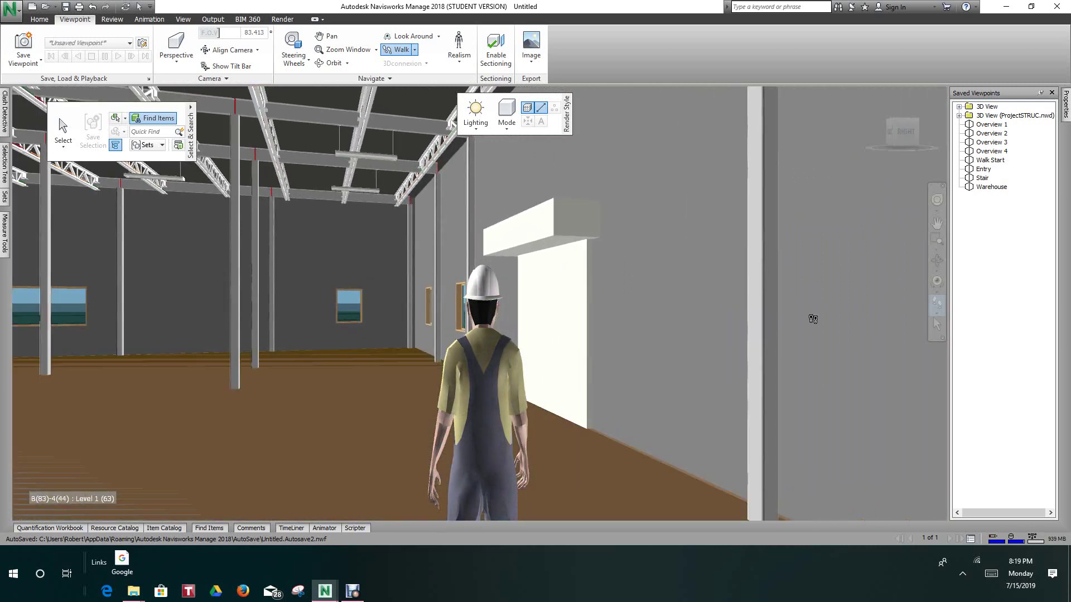
{"action": "right_click", "coordinate": [993, 232]}
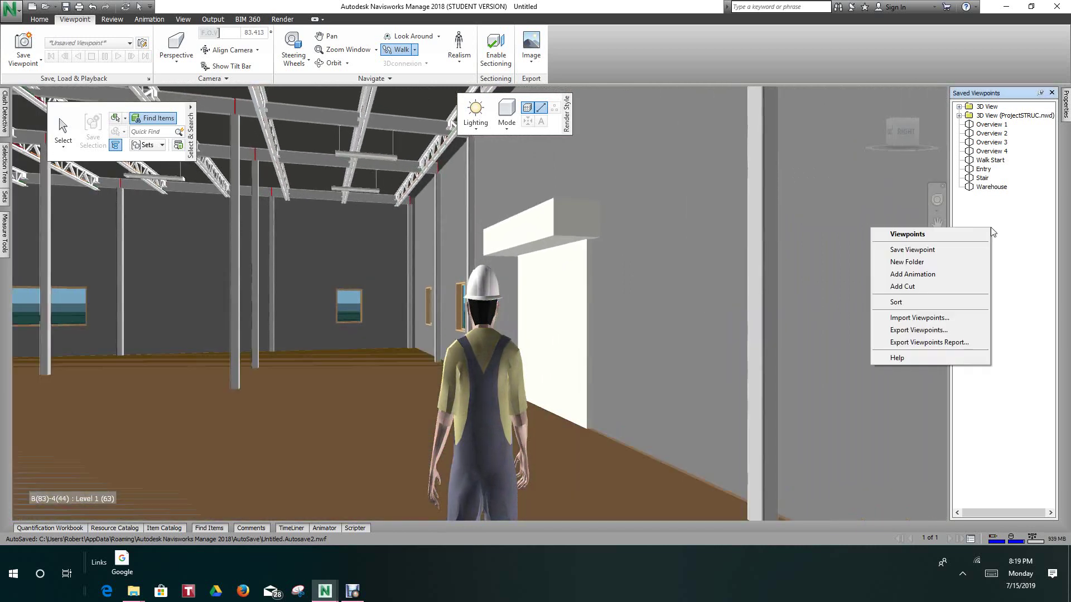
{"action": "left_click", "coordinate": [924, 253]}
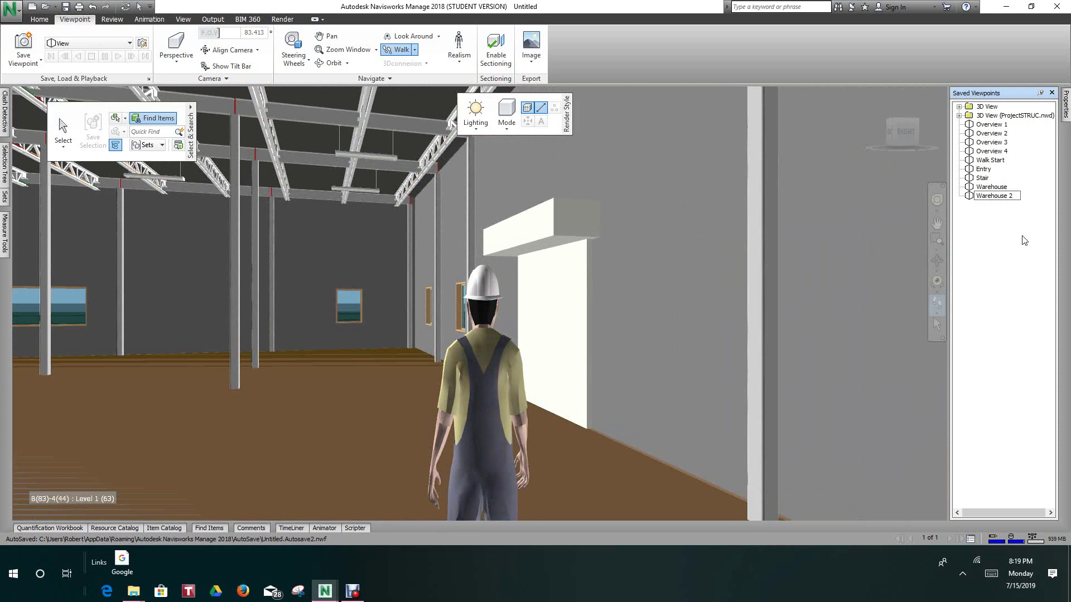
{"action": "left_click", "coordinate": [662, 391]}
- Walk the avatar back to the staircase and up its first steps, facing the upper flight
{"action": "mouse_move", "coordinate": [606, 420]}
{"action": "left_mouse_down"}
{"action": "mouse_move", "coordinate": [576, 342]}
{"action": "mouse_move", "coordinate": [450, 313]}
{"action": "mouse_move", "coordinate": [431, 332]}
{"action": "mouse_move", "coordinate": [430, 344]}
{"action": "mouse_move", "coordinate": [510, 352]}
{"action": "mouse_move", "coordinate": [608, 338]}
{"action": "mouse_move", "coordinate": [540, 348]}
{"action": "mouse_move", "coordinate": [561, 519]}
{"action": "mouse_move", "coordinate": [587, 424]}
{"action": "left_mouse_up"}
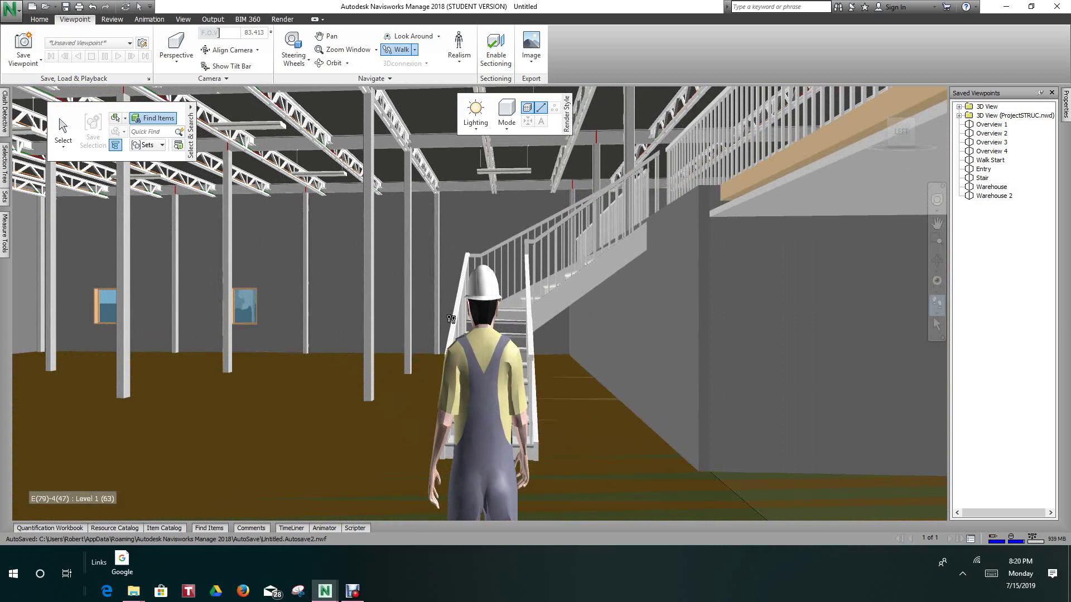
{"action": "left_click_drag", "start_coordinate": [484, 483], "coordinate": [534, 461]}
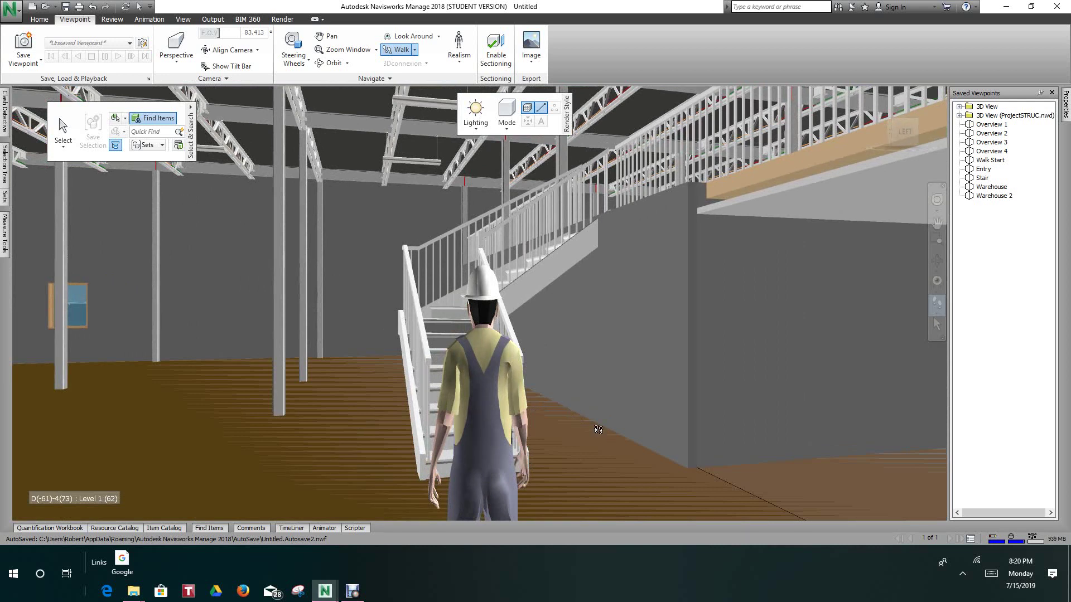
{"action": "left_click_drag", "start_coordinate": [580, 386], "coordinate": [537, 386]}
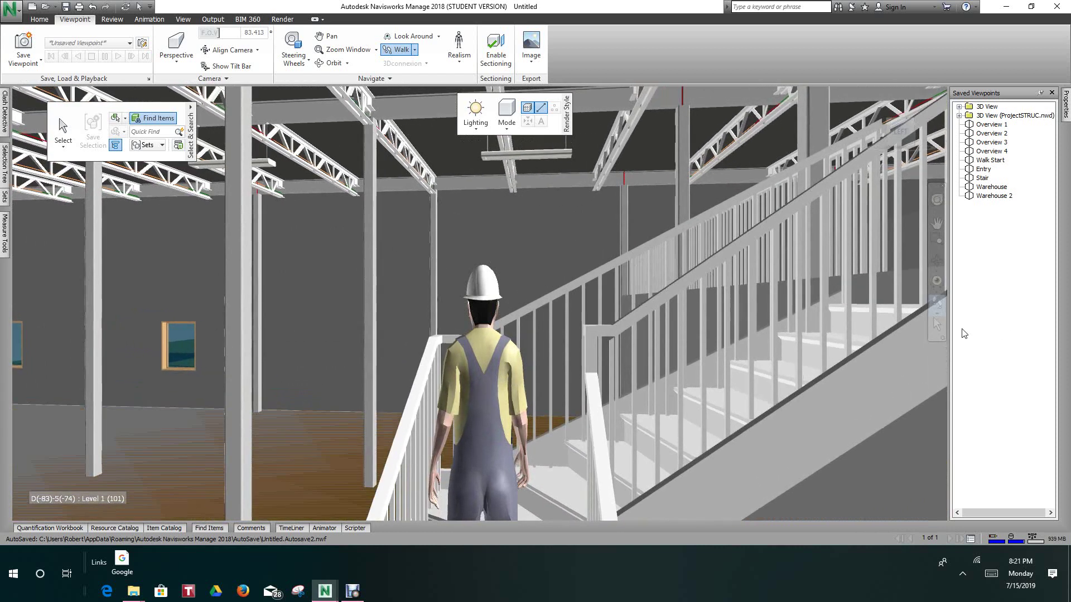
{"action": "left_click", "coordinate": [936, 292]}
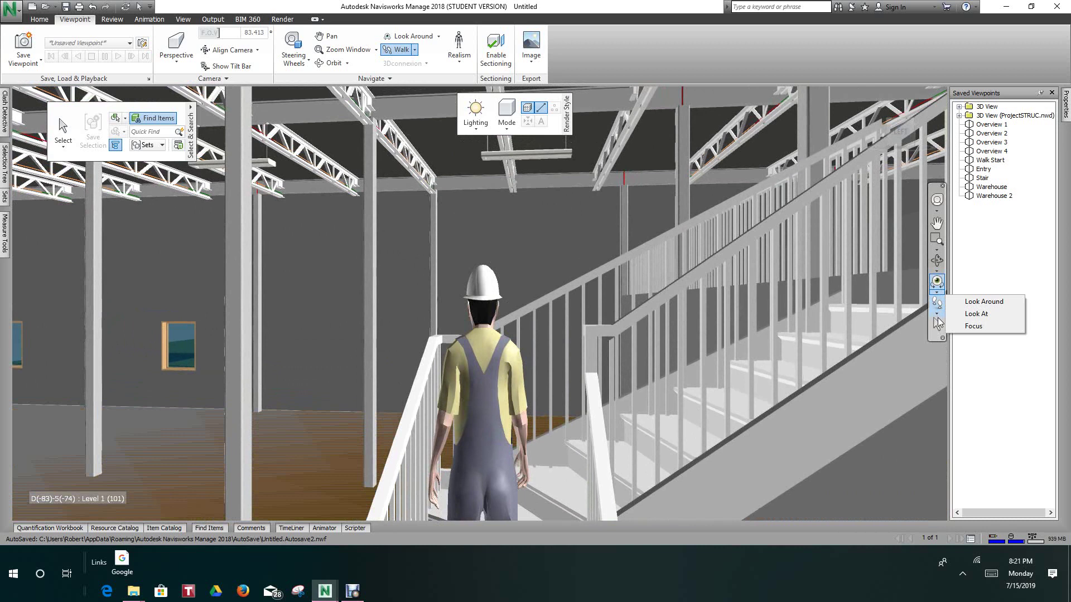
{"action": "left_click", "coordinate": [938, 318]}
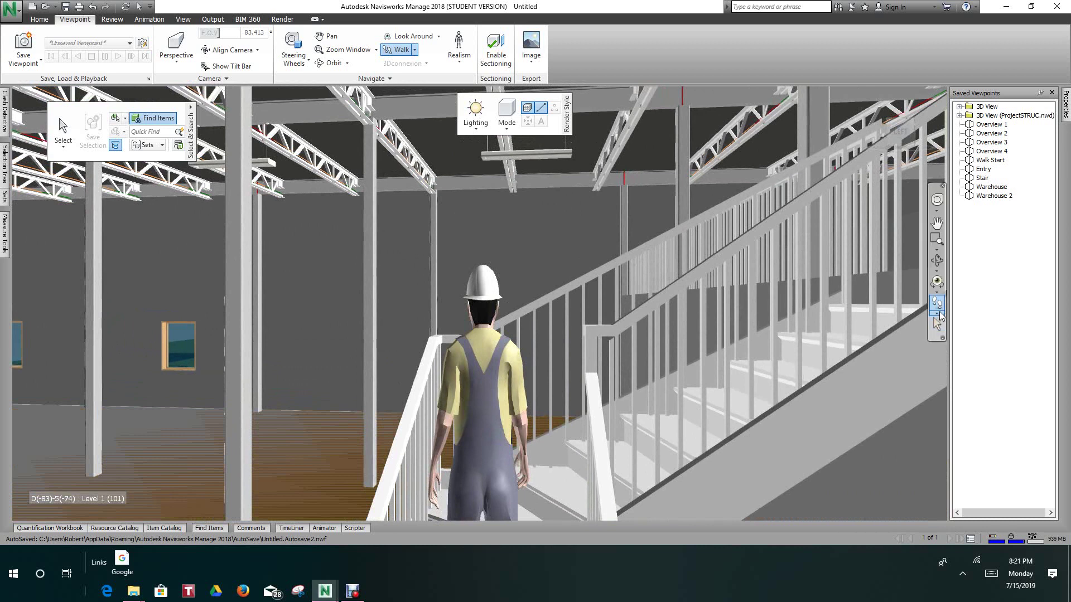
{"action": "left_click", "coordinate": [939, 314]}
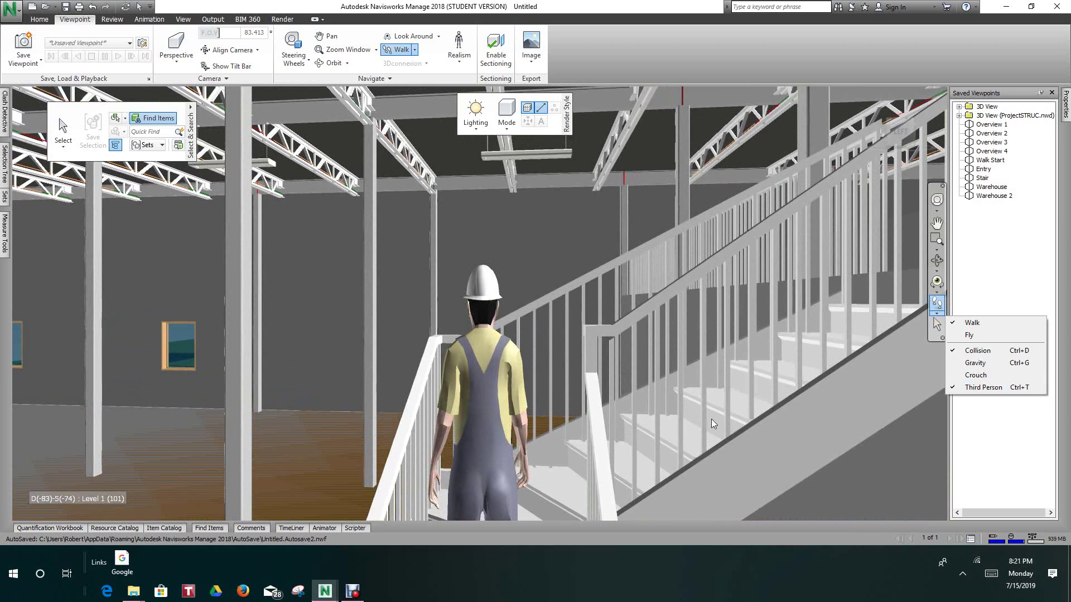
{"action": "scroll", "coordinate": [708, 418], "scroll_direction": "up", "scroll_amount": 2}
{"action": "scroll", "coordinate": [708, 418], "scroll_direction": "down", "scroll_amount": 3}
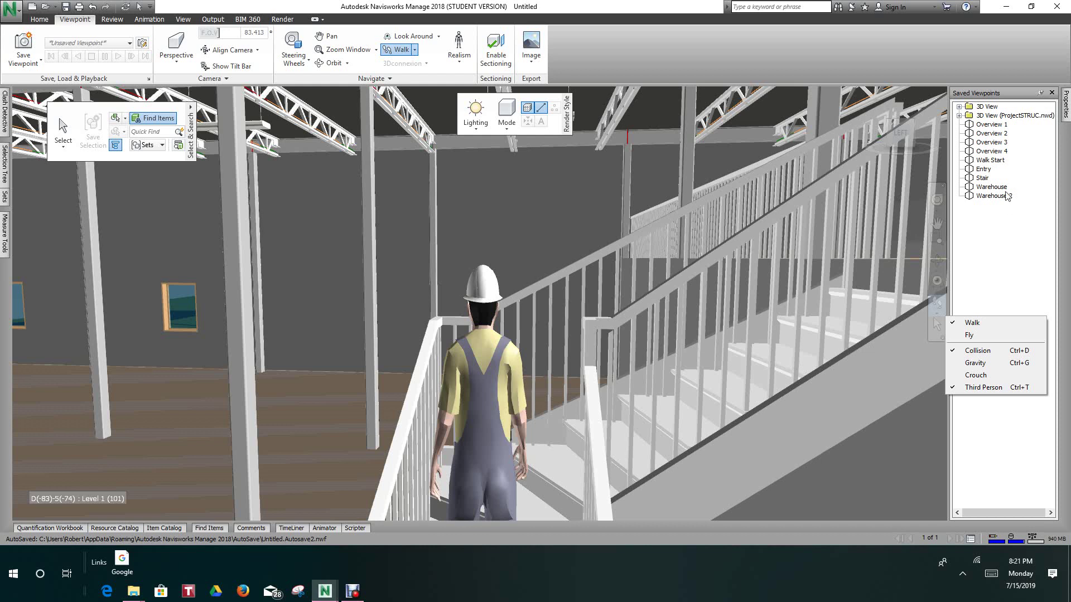
- Return the avatar to the saved Entry viewpoint and start recording an animation
{"action": "left_click", "coordinate": [990, 160]}
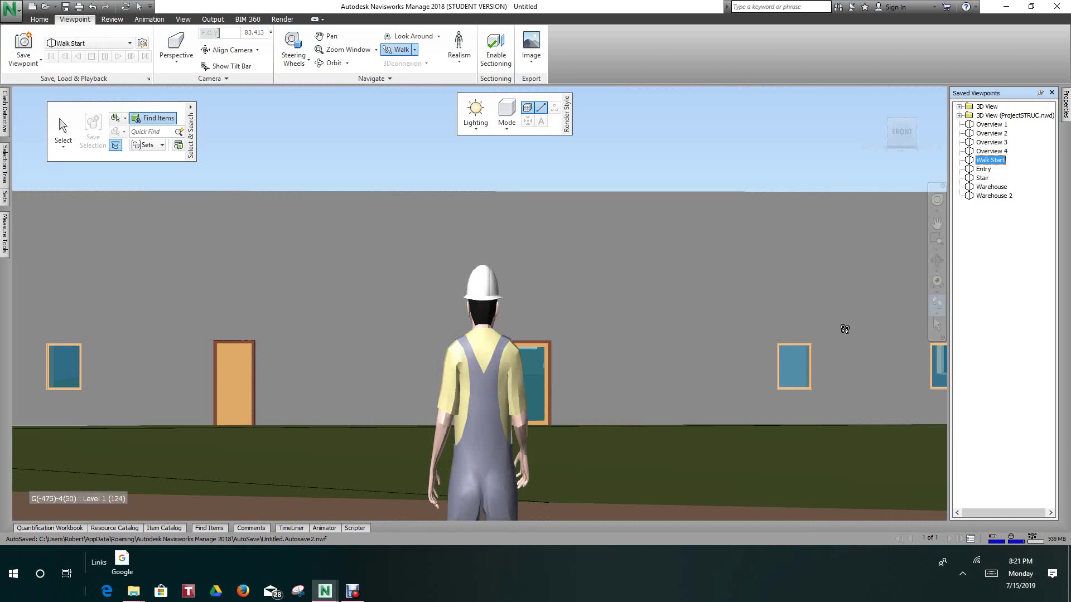
{"action": "left_click", "coordinate": [985, 170]}
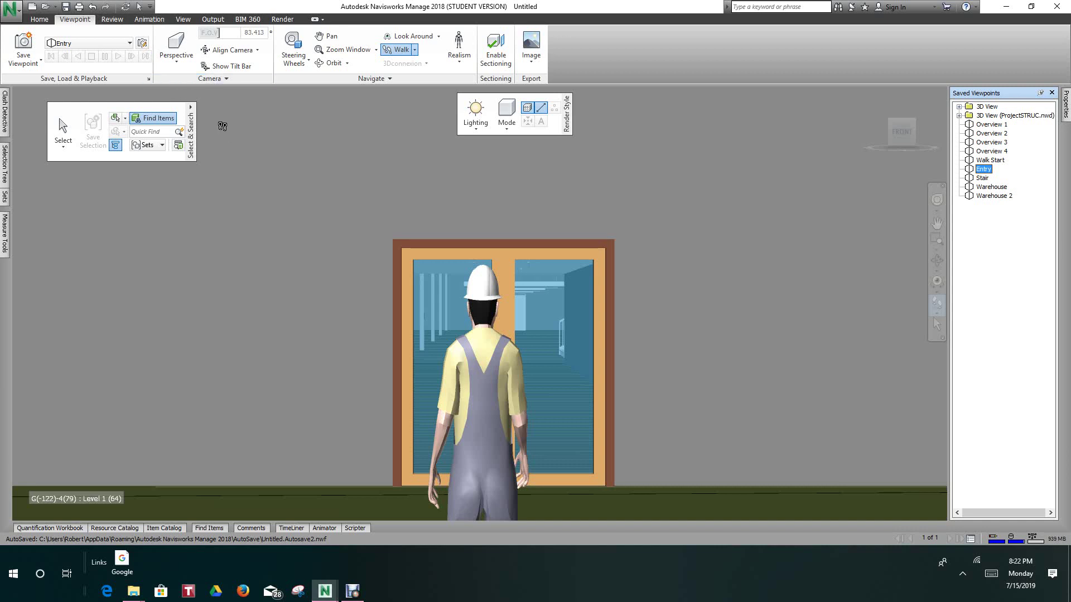
{"action": "left_click", "coordinate": [149, 20]}
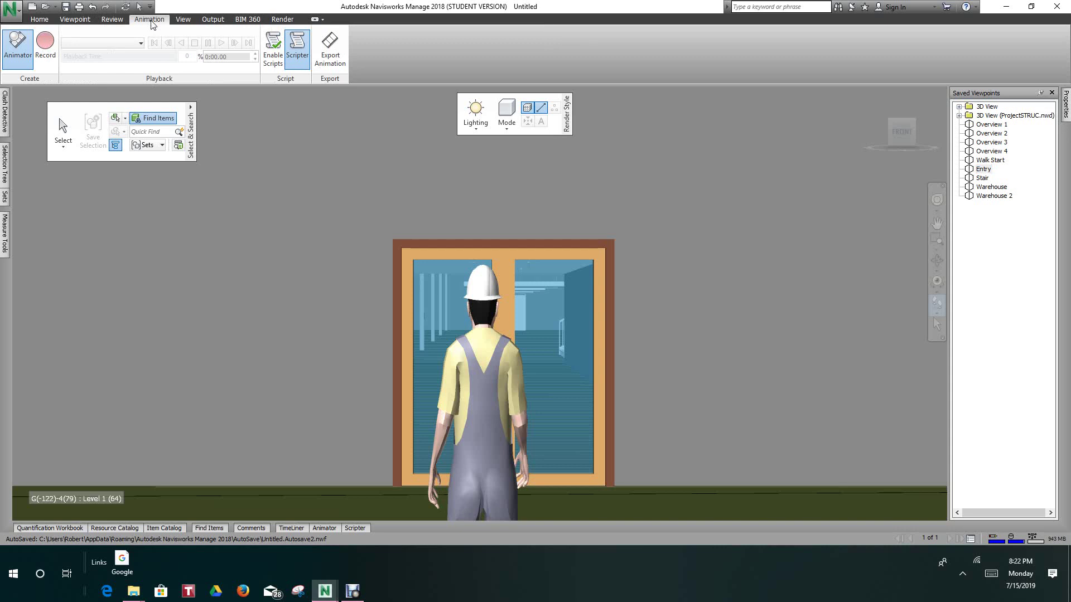
{"action": "left_click", "coordinate": [45, 48]}
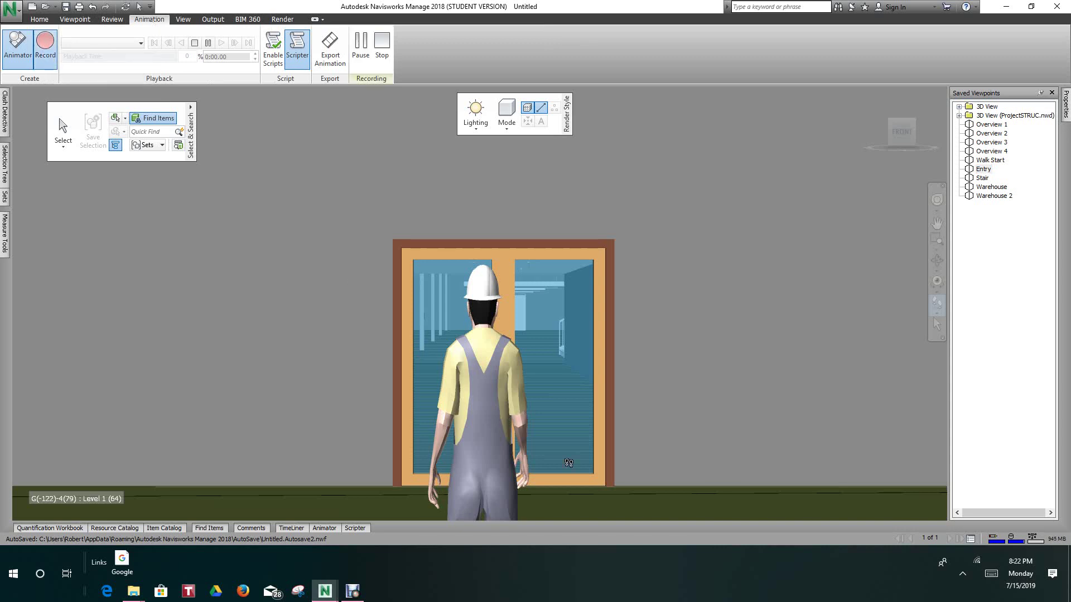
- Walk the avatar through the front doors and along the corridor into the open warehouse, facing the far windows
{"action": "left_click_drag", "start_coordinate": [557, 491], "coordinate": [550, 457]}
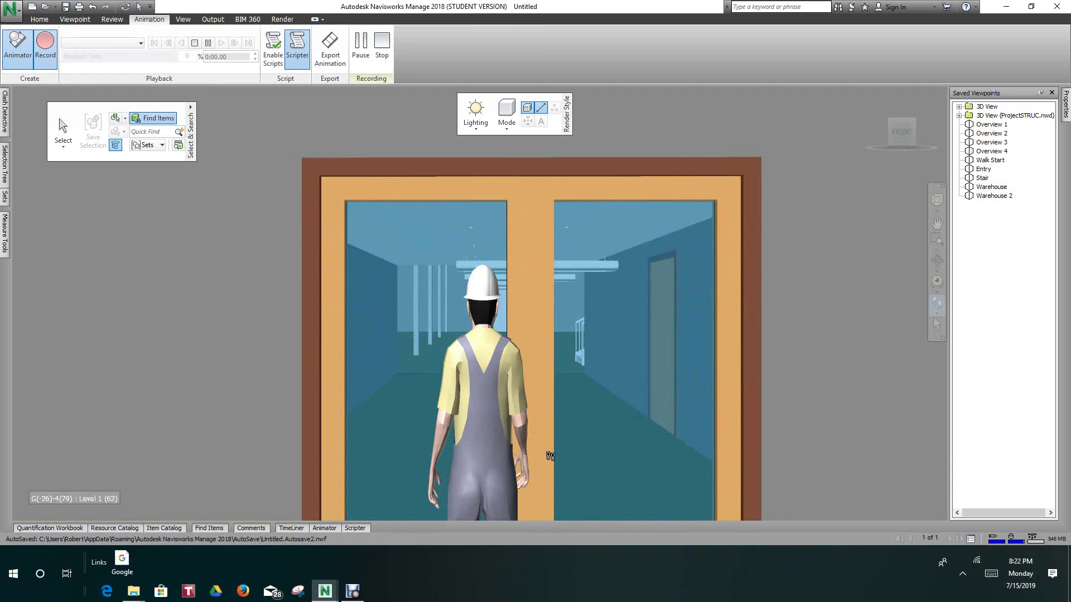
{"action": "left_click_drag", "start_coordinate": [555, 446], "coordinate": [557, 433]}
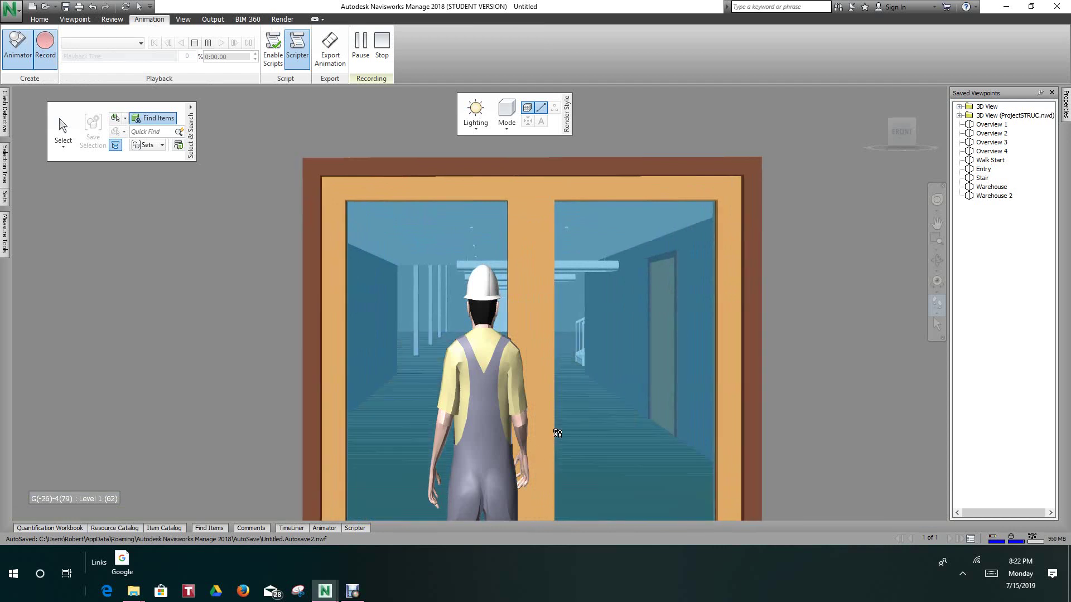
{"action": "left_click_drag", "start_coordinate": [561, 391], "coordinate": [562, 388]}
{"action": "left_click_drag", "start_coordinate": [611, 449], "coordinate": [500, 388]}
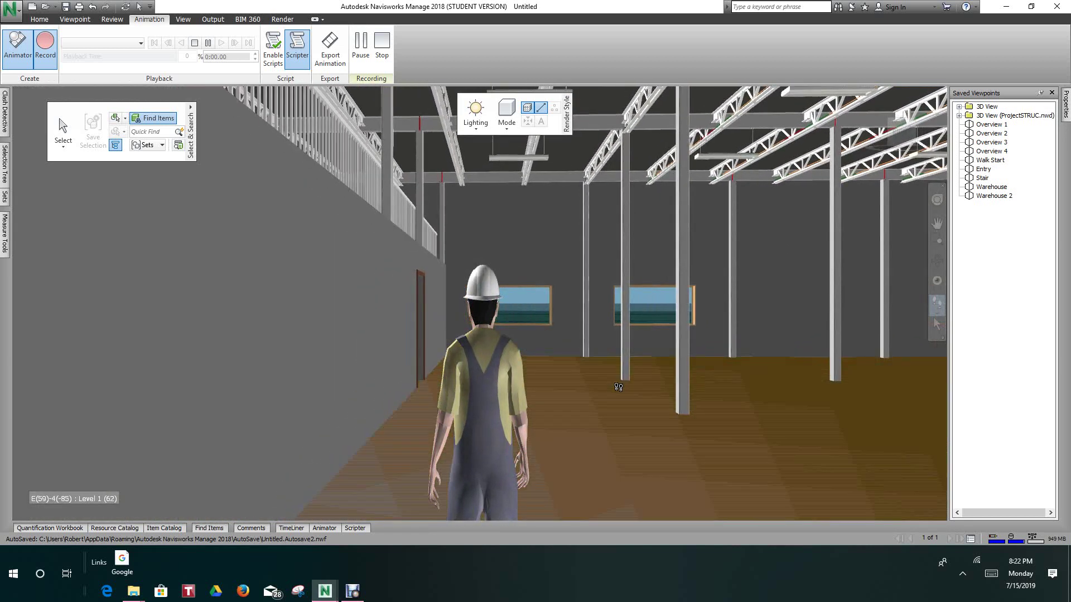
- Turn the avatar around the warehouse, walk back beside the staircase facing the front doors, and stop recording the animation
{"action": "left_click_drag", "start_coordinate": [641, 384], "coordinate": [678, 393]}
{"action": "mouse_move", "coordinate": [748, 408]}
{"action": "left_mouse_down"}
{"action": "mouse_move", "coordinate": [754, 396]}
{"action": "mouse_move", "coordinate": [734, 393]}
{"action": "mouse_move", "coordinate": [734, 382]}
{"action": "mouse_move", "coordinate": [761, 399]}
{"action": "left_mouse_up"}
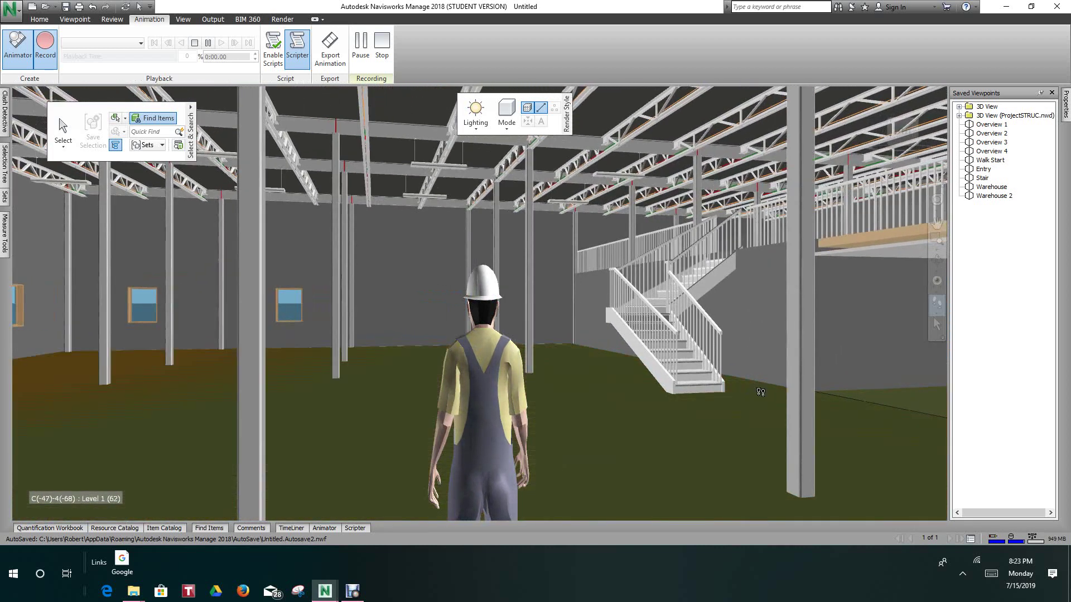
{"action": "mouse_move", "coordinate": [760, 392]}
{"action": "left_mouse_down"}
{"action": "mouse_move", "coordinate": [783, 384]}
{"action": "mouse_move", "coordinate": [753, 377]}
{"action": "left_mouse_up"}
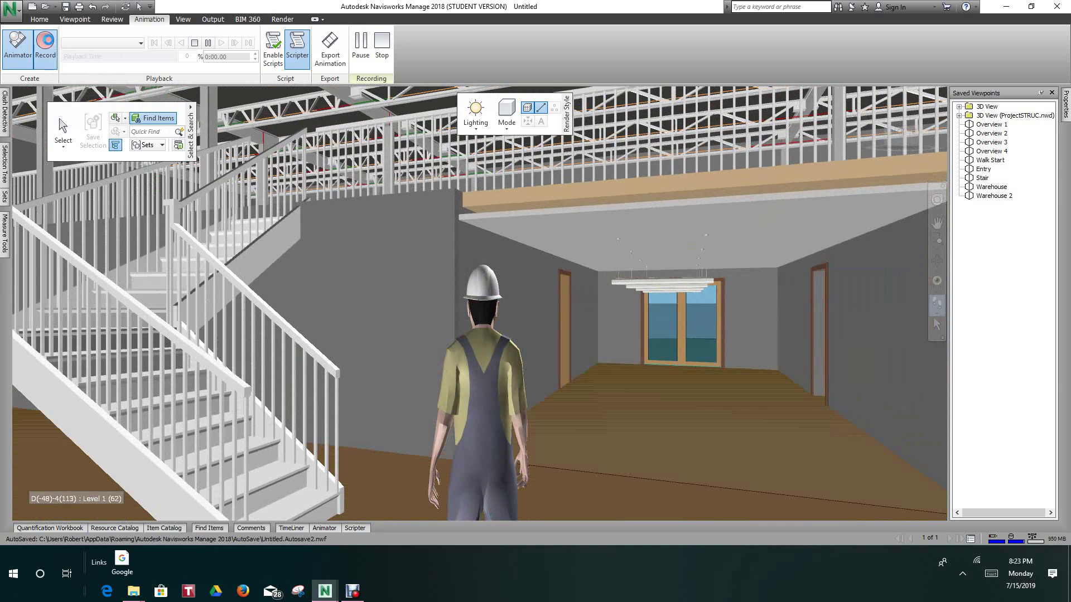
{"action": "left_click", "coordinate": [48, 45]}
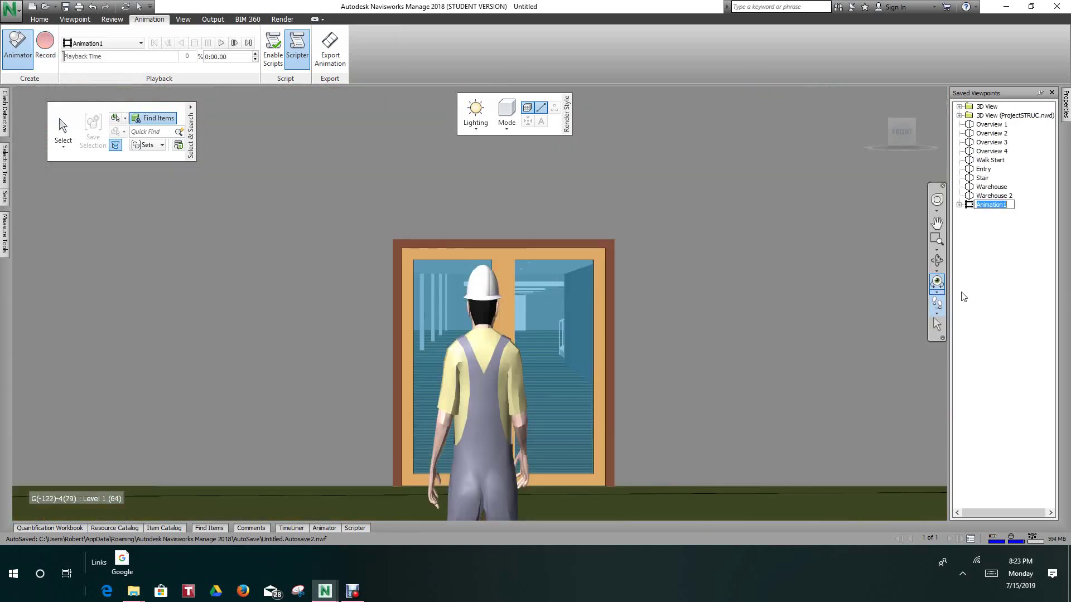
{"action": "left_click", "coordinate": [992, 240]}
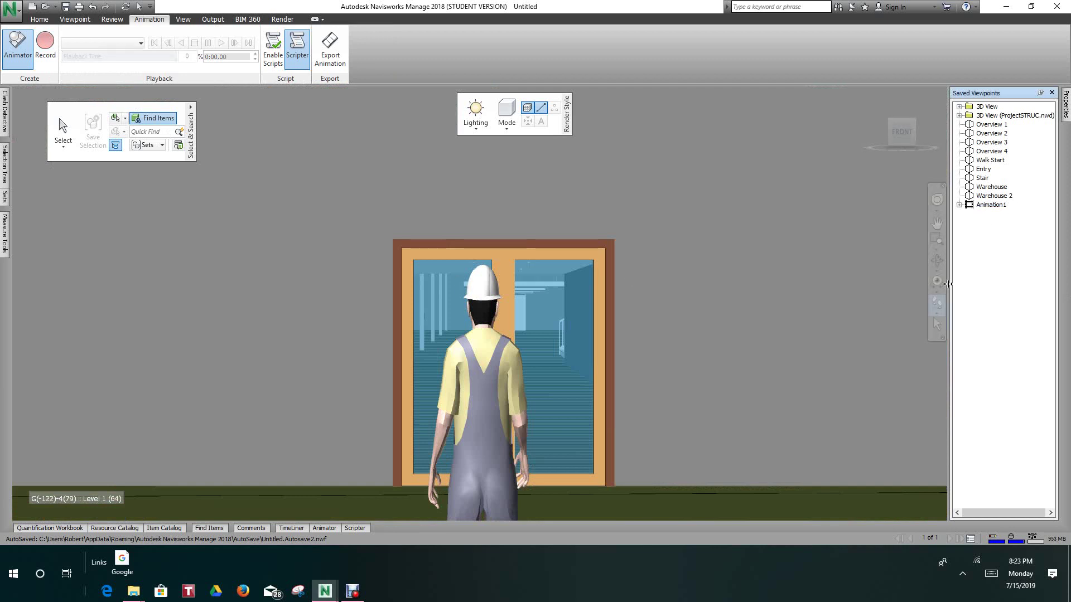
- Set the duration of the recorded animation Animation1 to 50 seconds
{"action": "right_click", "coordinate": [989, 206]}
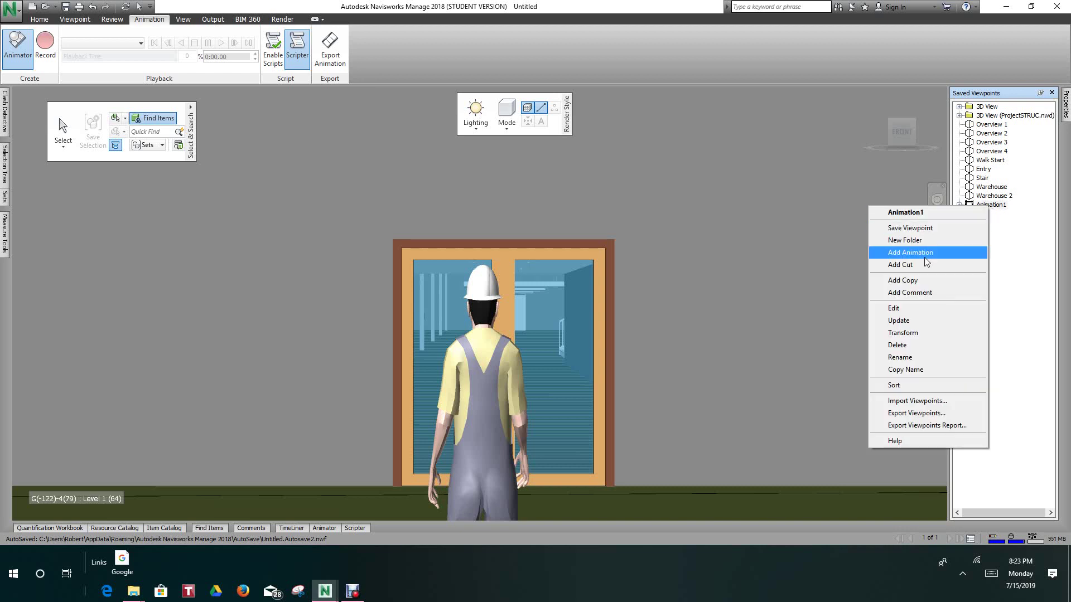
{"action": "left_click", "coordinate": [893, 308]}
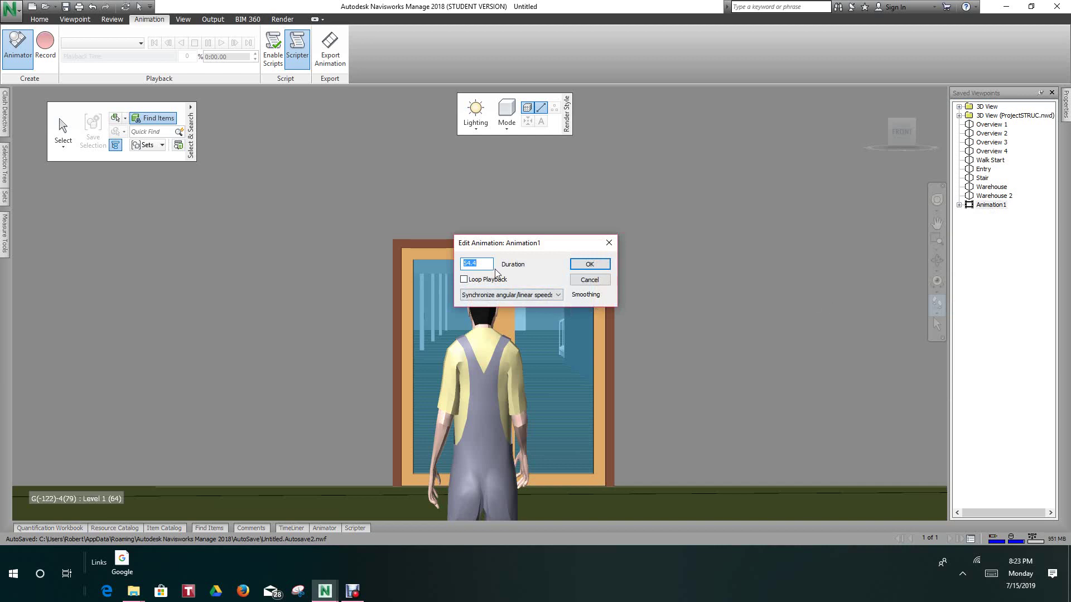
{"action": "type", "text": "50"}
{"action": "left_click", "coordinate": [585, 265]}
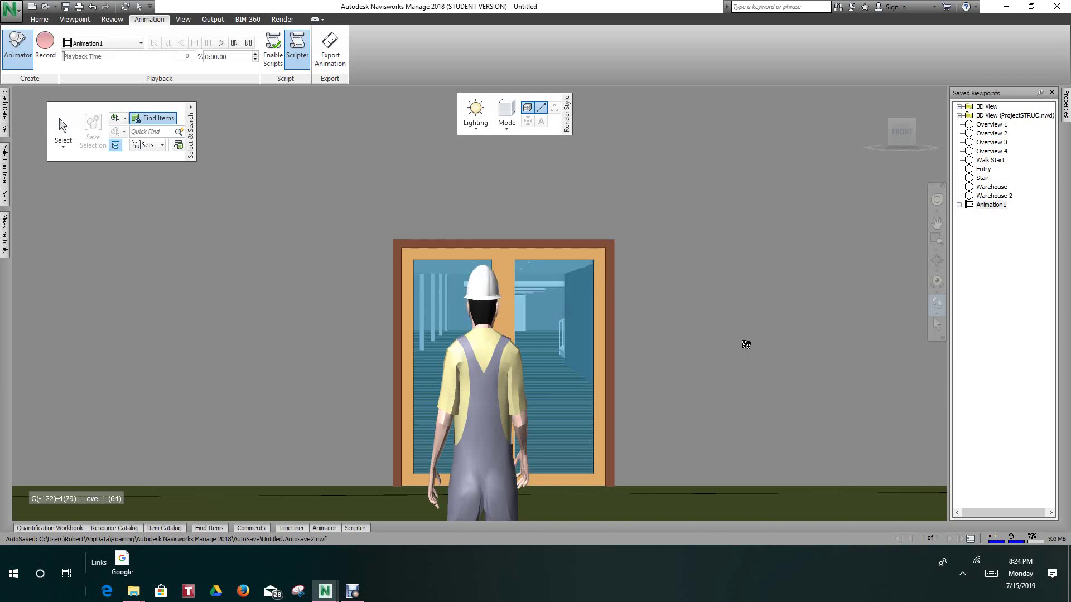
- Rename the recorded animation as Walkthrough
{"action": "right_click", "coordinate": [992, 206]}
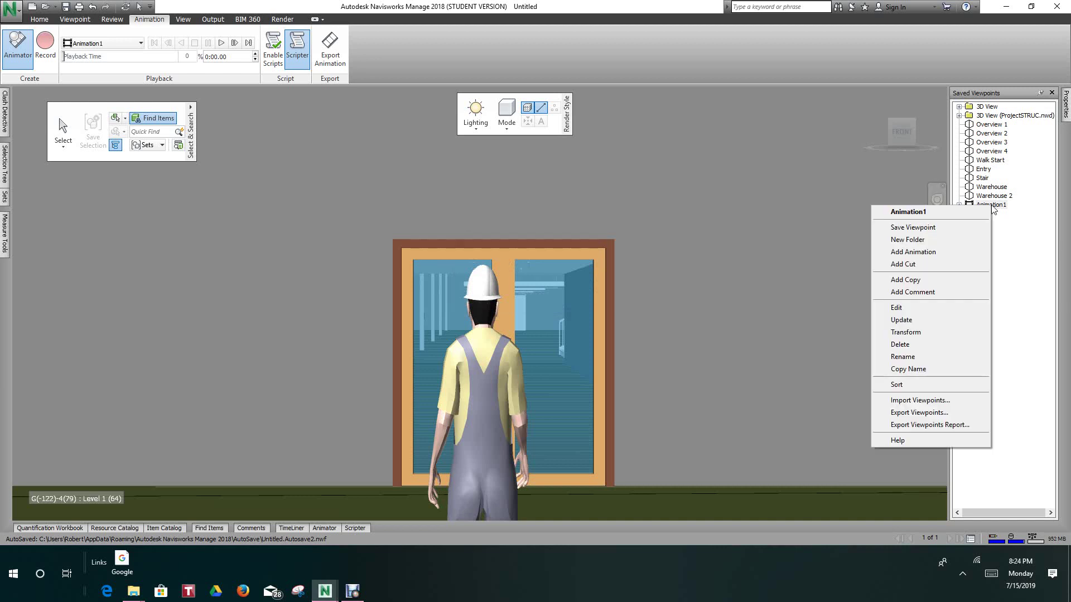
{"action": "left_click", "coordinate": [904, 357]}
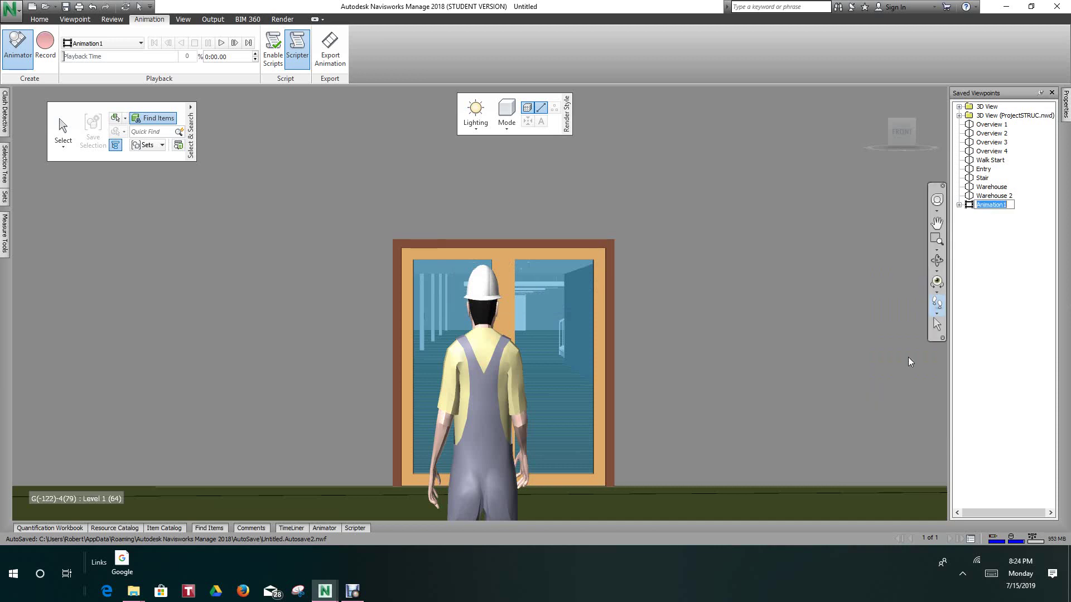
{"action": "type", "text": "Walkthrough"}
{"action": "key", "text": "Return"}
- Play the Walkthrough animation to its end and return to the Entry viewpoint
{"action": "left_click", "coordinate": [993, 205]}
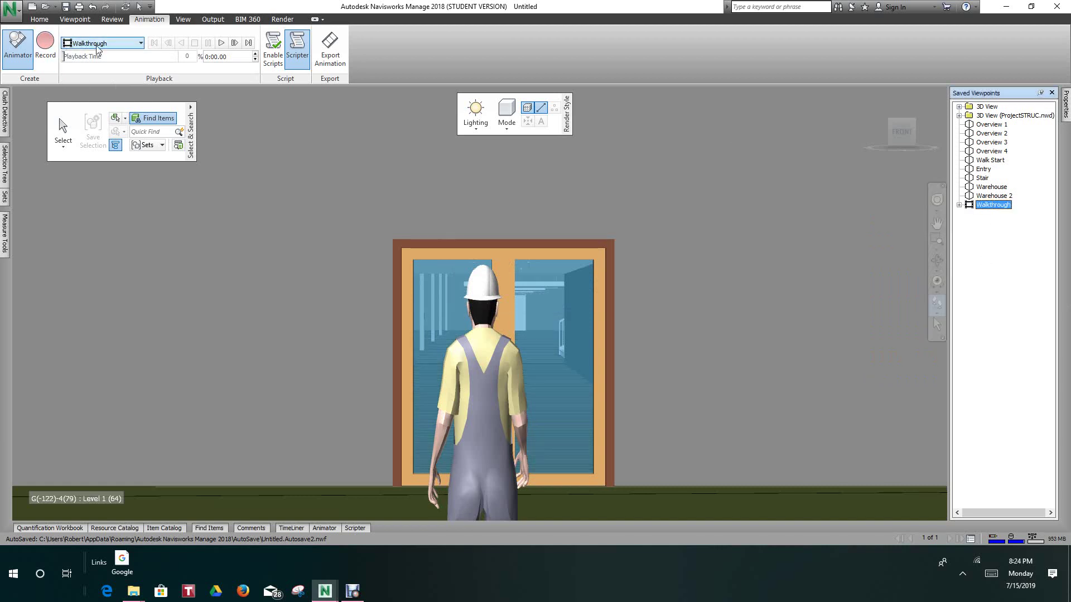
{"action": "left_click", "coordinate": [221, 42]}
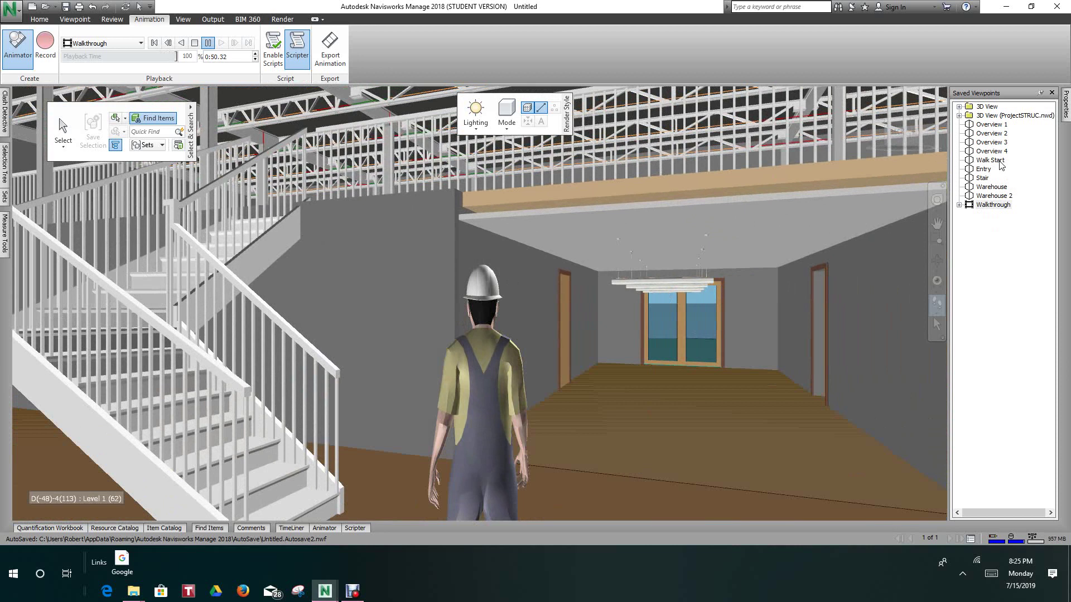
{"action": "left_click", "coordinate": [991, 160]}
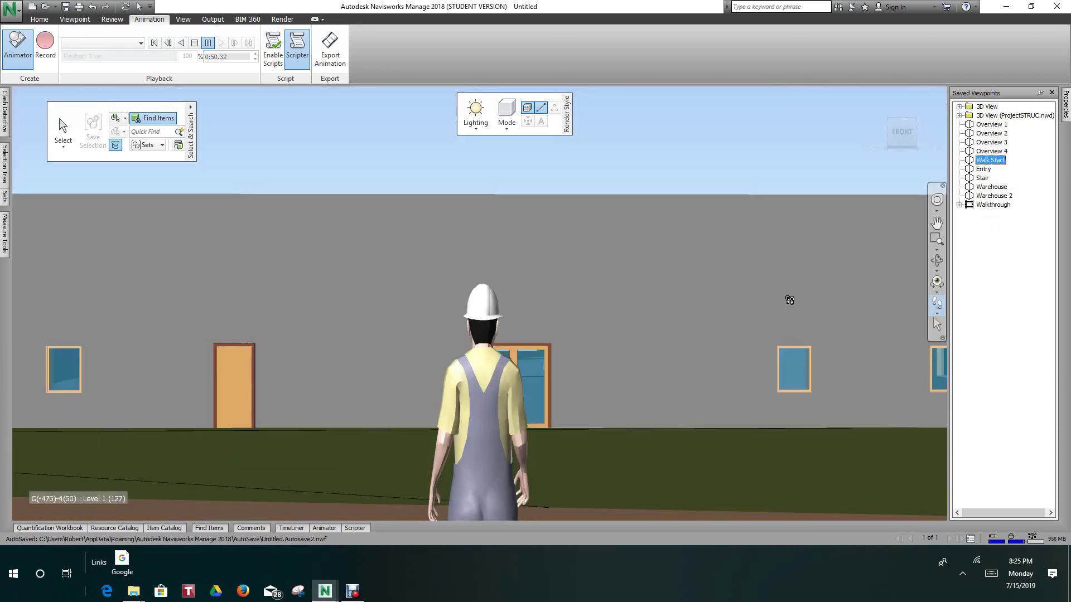
{"action": "left_click", "coordinate": [987, 170]}
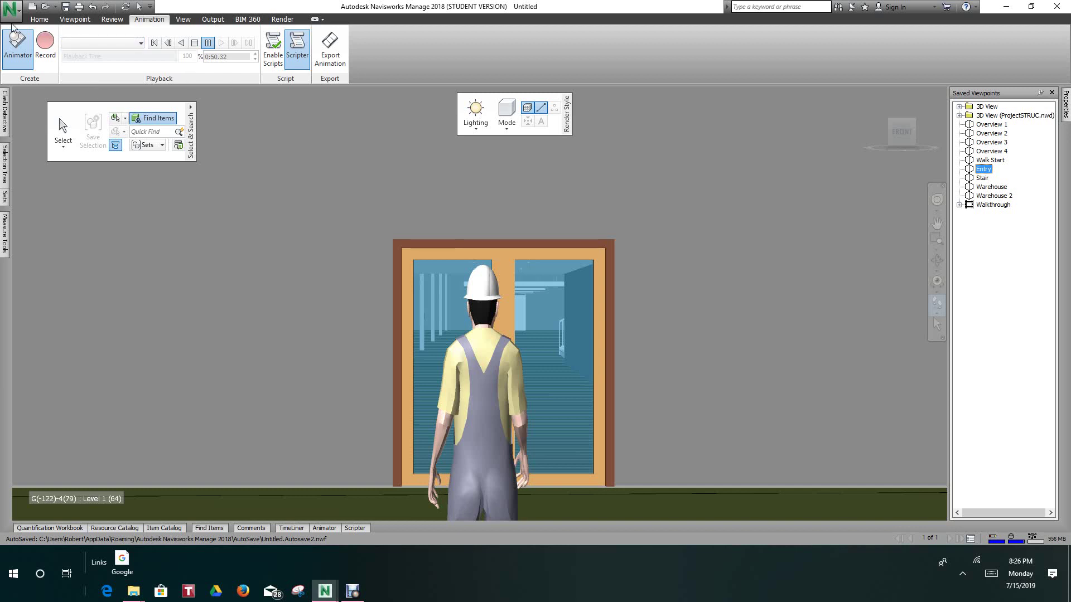
- Detach the Measure commands from the Review ribbon and float them over the model view beside the front doors
{"action": "left_click", "coordinate": [38, 21]}
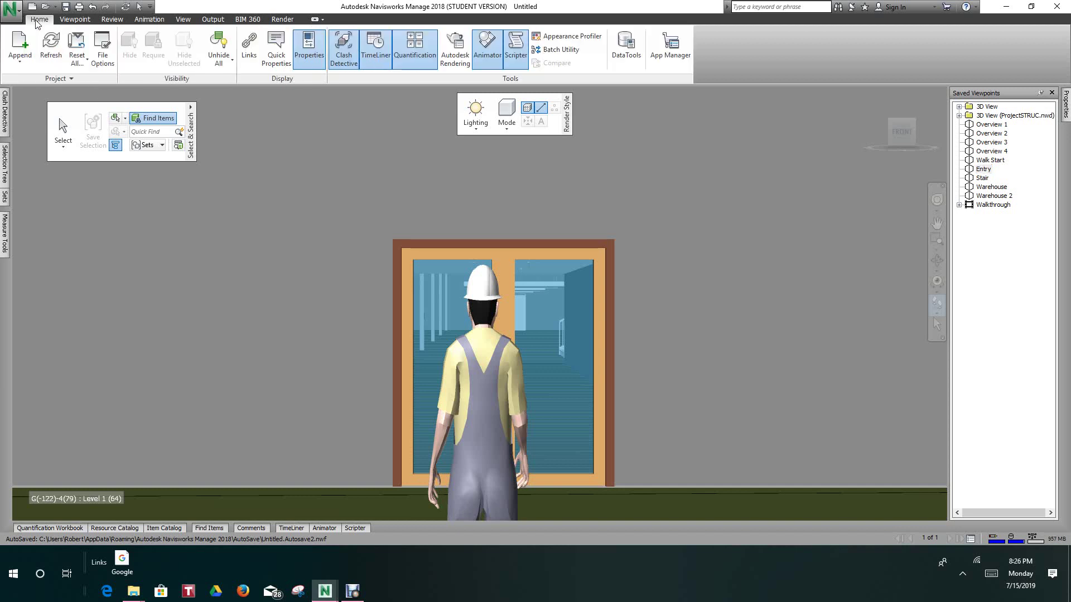
{"action": "left_click", "coordinate": [112, 20]}
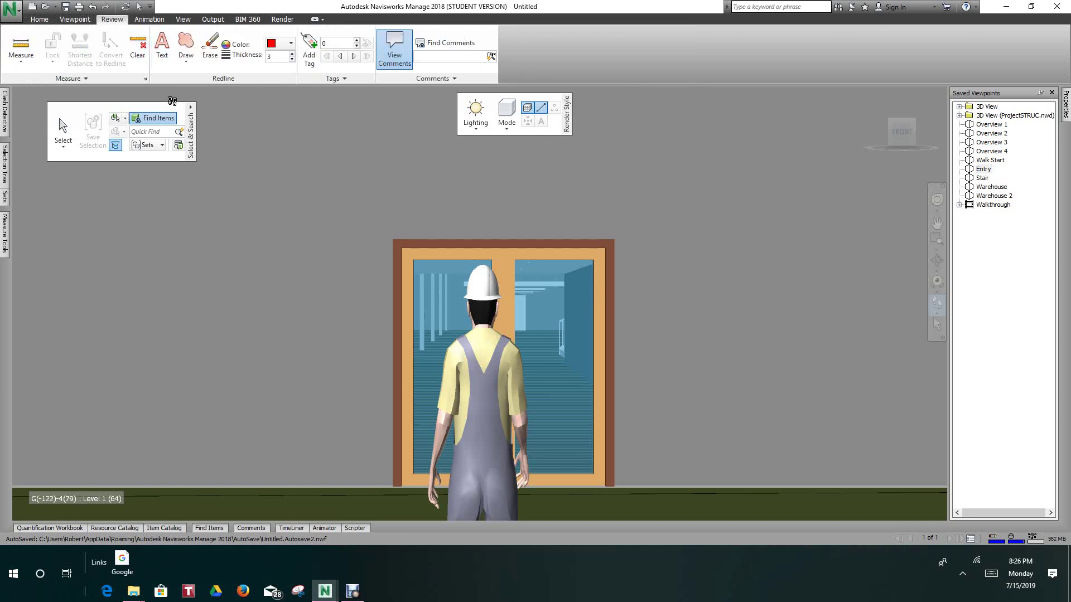
{"action": "left_click", "coordinate": [90, 82]}
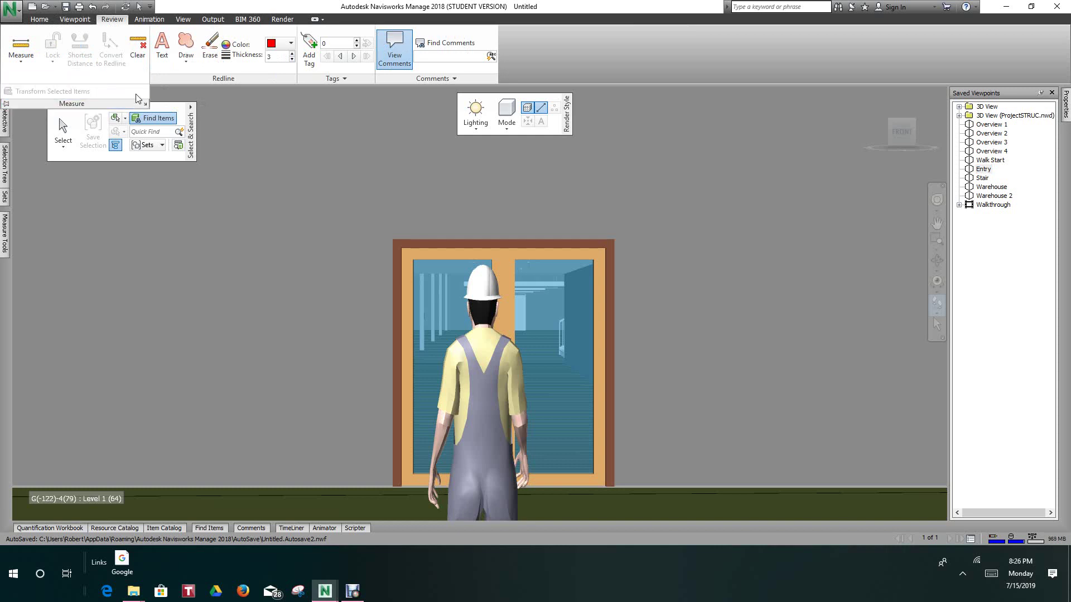
{"action": "left_click", "coordinate": [146, 105]}
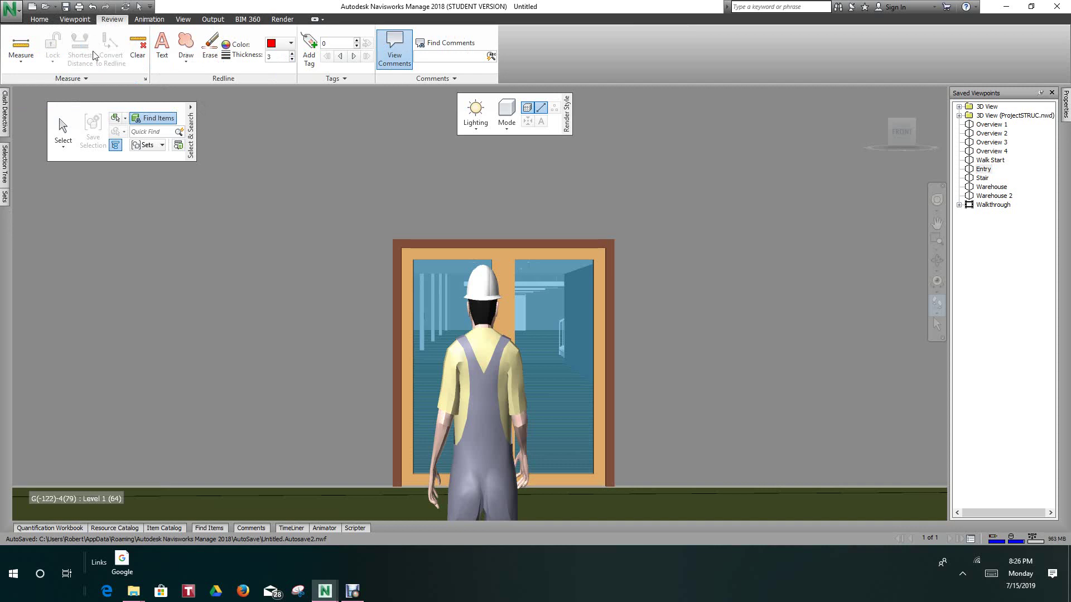
{"action": "left_click_drag", "start_coordinate": [104, 78], "coordinate": [200, 315]}
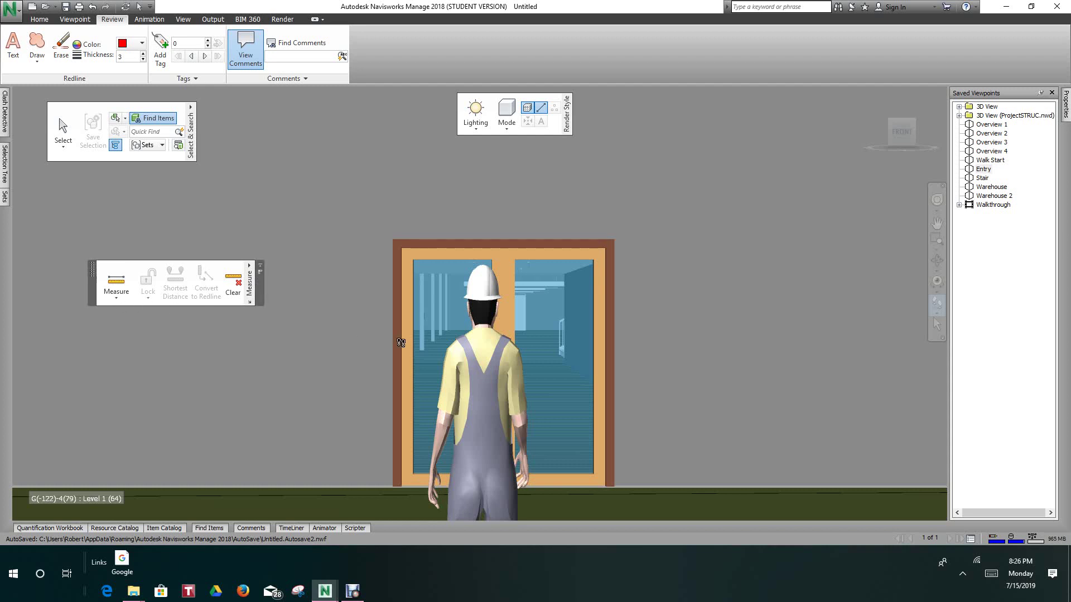
- Activate the Point to Point measuring tool and show the Measure Tools window
{"action": "left_click", "coordinate": [116, 297]}
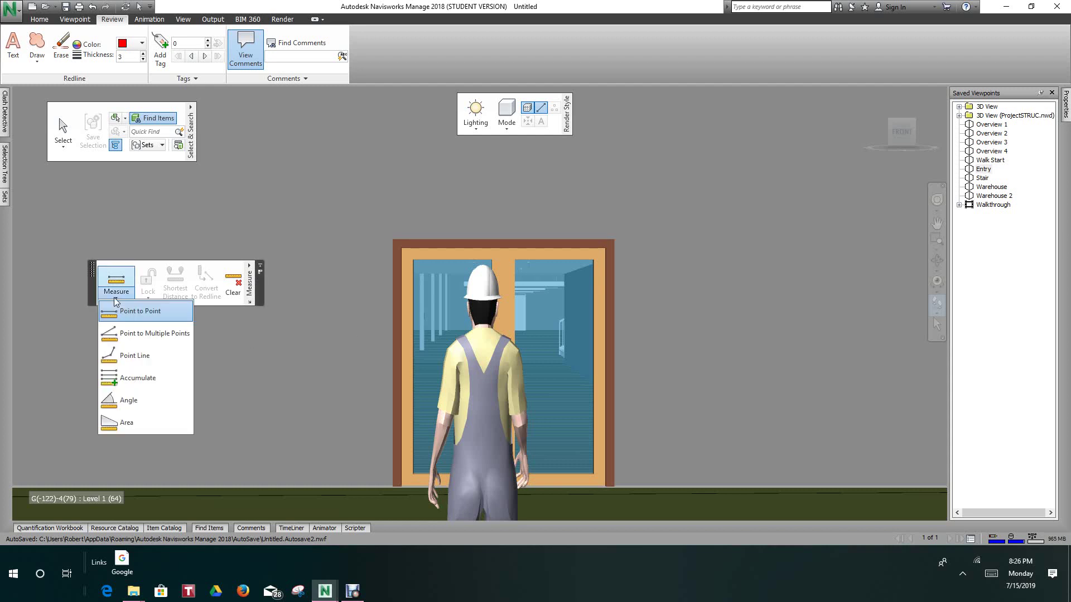
{"action": "left_click", "coordinate": [123, 314]}
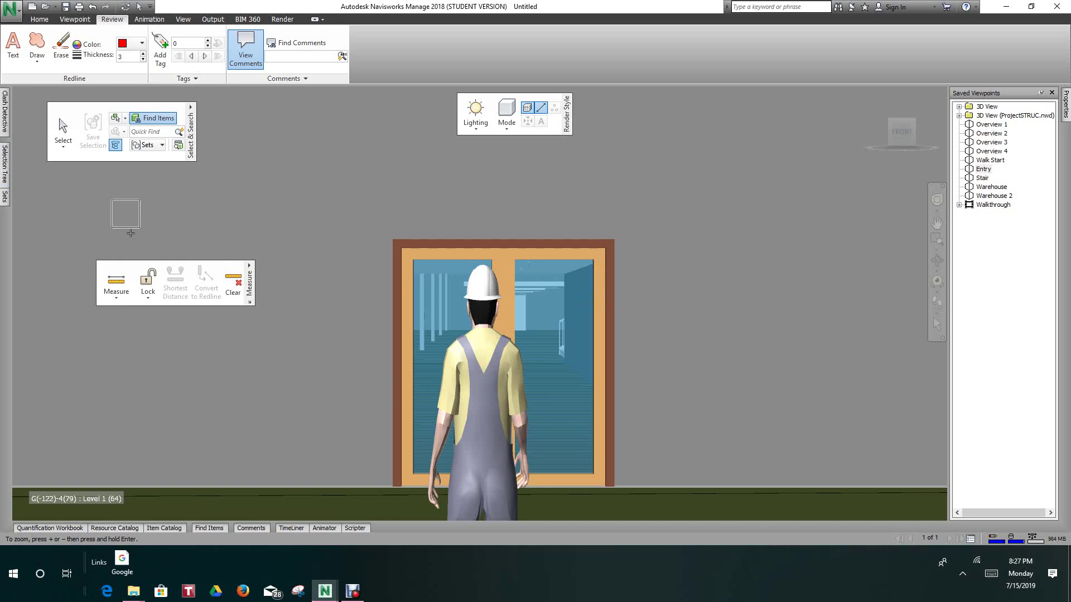
{"action": "left_click", "coordinate": [251, 266]}
{"action": "left_click", "coordinate": [250, 303]}
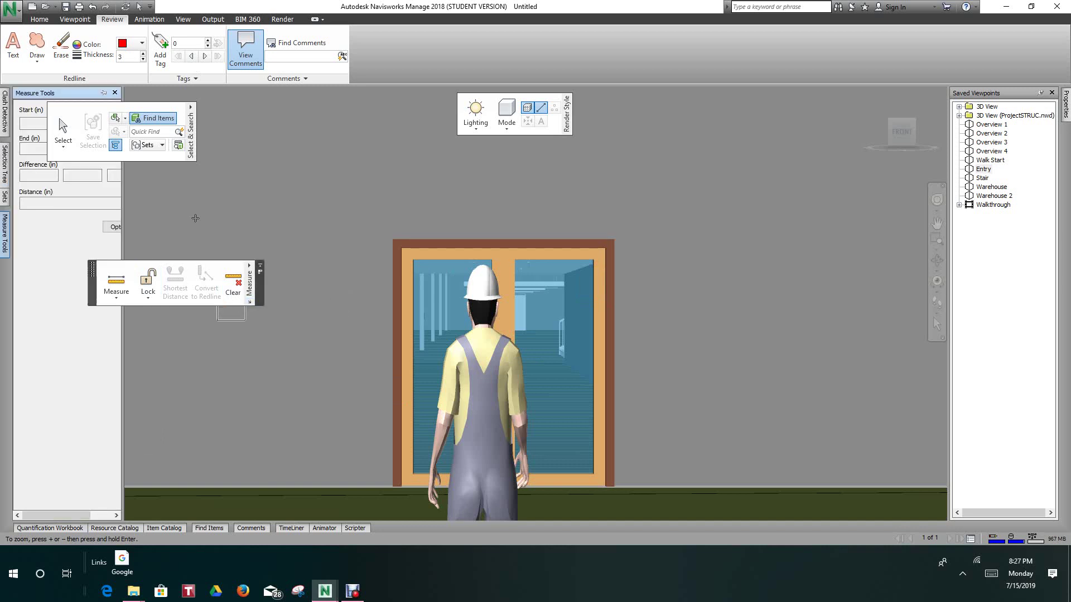
- Move the floating Select & Search and Measure groups clear of the Measure Tools window and check the axis lock options
{"action": "left_click_drag", "start_coordinate": [191, 128], "coordinate": [268, 120]}
{"action": "left_click_drag", "start_coordinate": [260, 279], "coordinate": [392, 245]}
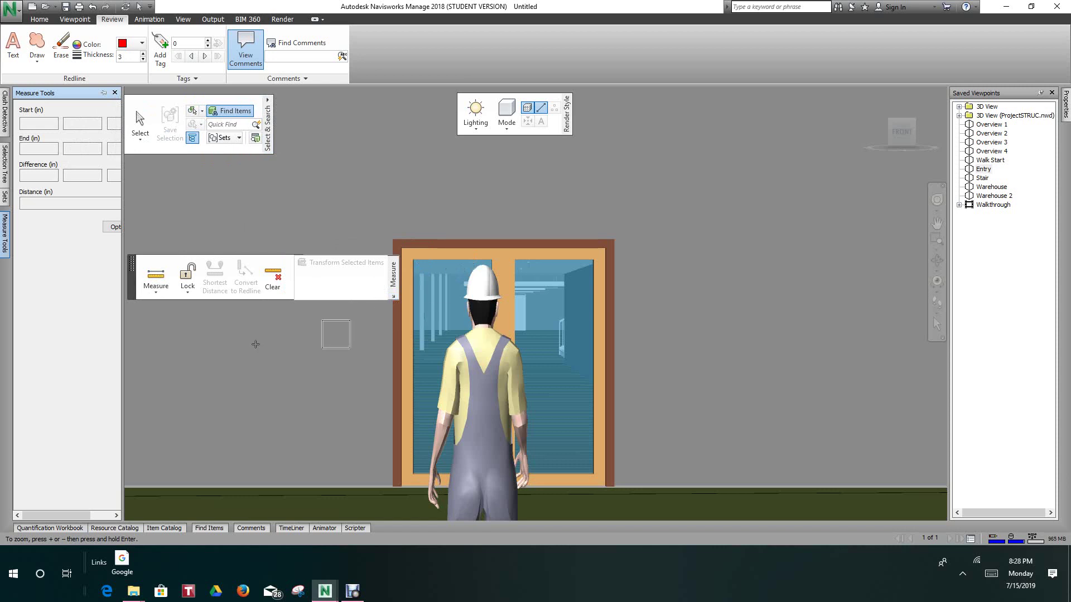
{"action": "left_click", "coordinate": [188, 290]}
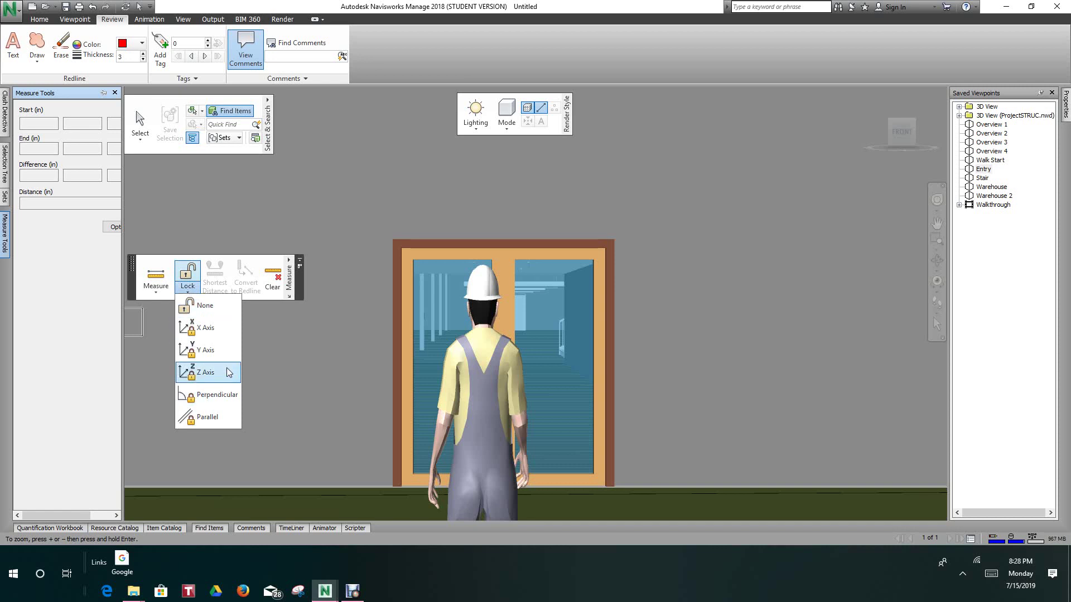
{"action": "left_click", "coordinate": [259, 333]}
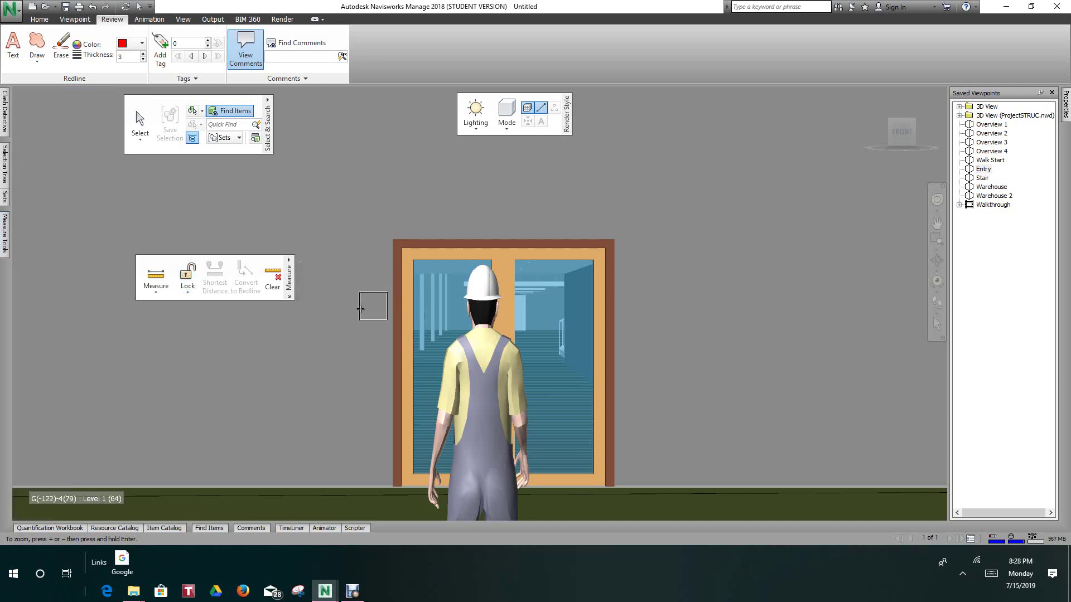
- Measure the front door opening's width between the inner upper corners of the brown frame, and clear the measurement
{"action": "left_click", "coordinate": [399, 246]}
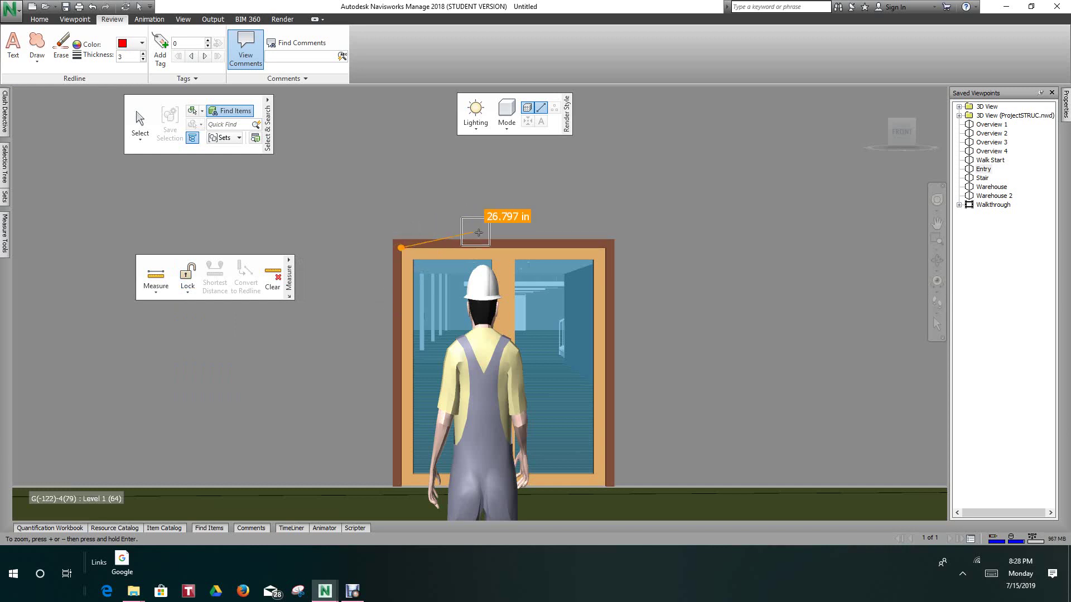
{"action": "left_click", "coordinate": [606, 248]}
{"action": "left_click", "coordinate": [606, 248]}
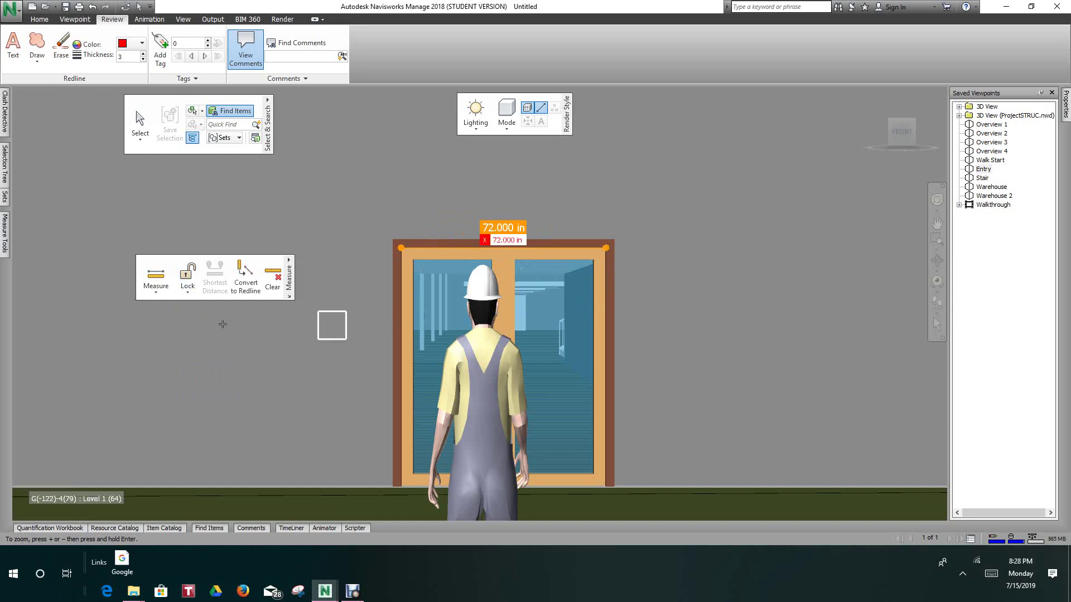
{"action": "left_click", "coordinate": [155, 294]}
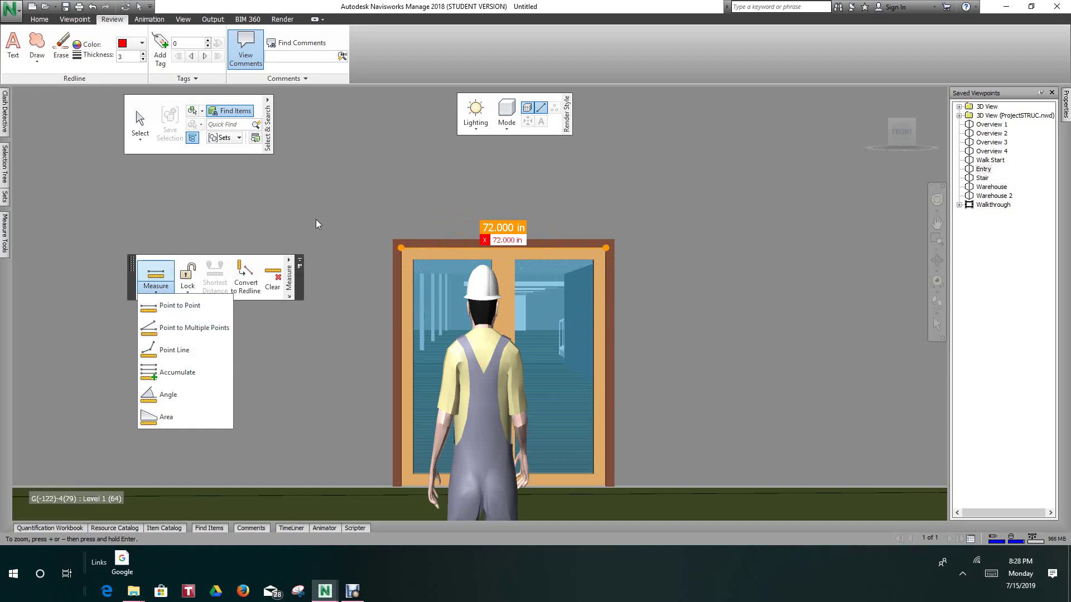
{"action": "left_click", "coordinate": [272, 277]}
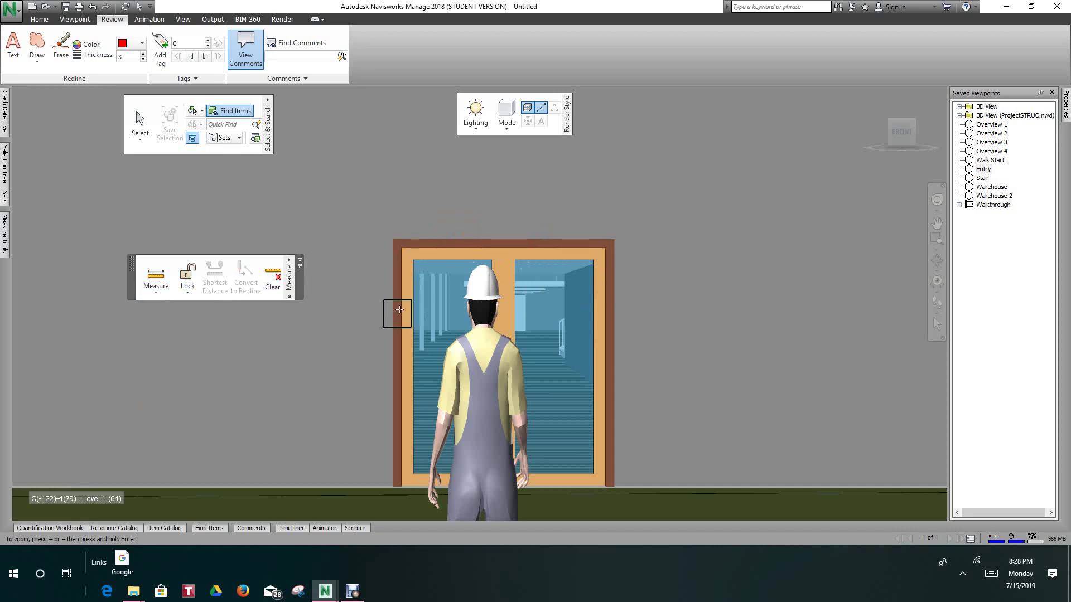
- Measure with Point to Multiple Points from the door frame's outer upper-left corner to its upper-right, lower-right and lower-left corners
{"action": "left_click", "coordinate": [155, 292]}
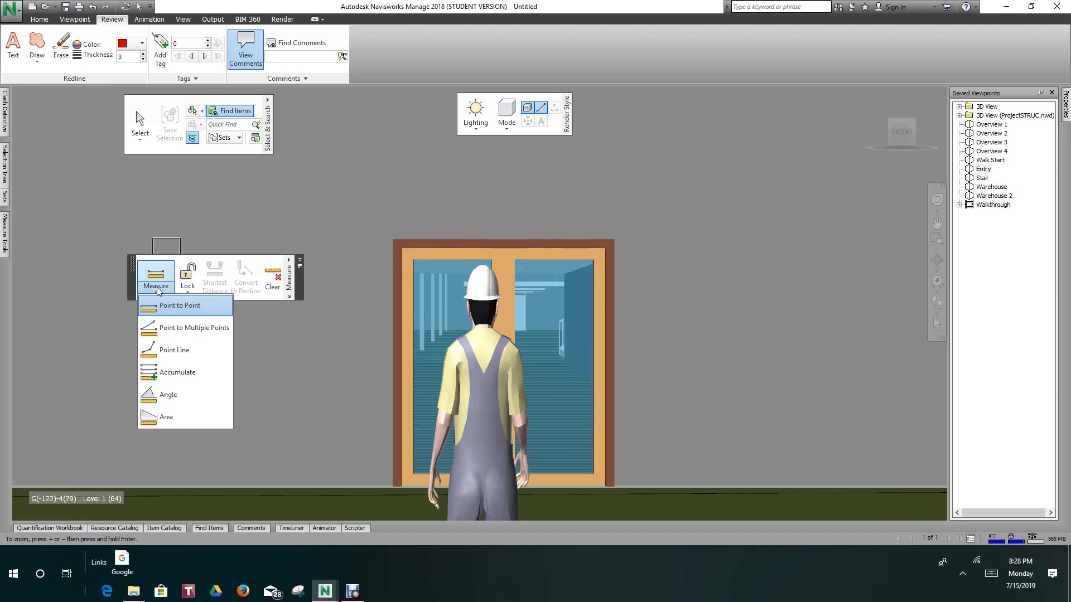
{"action": "left_click", "coordinate": [173, 330]}
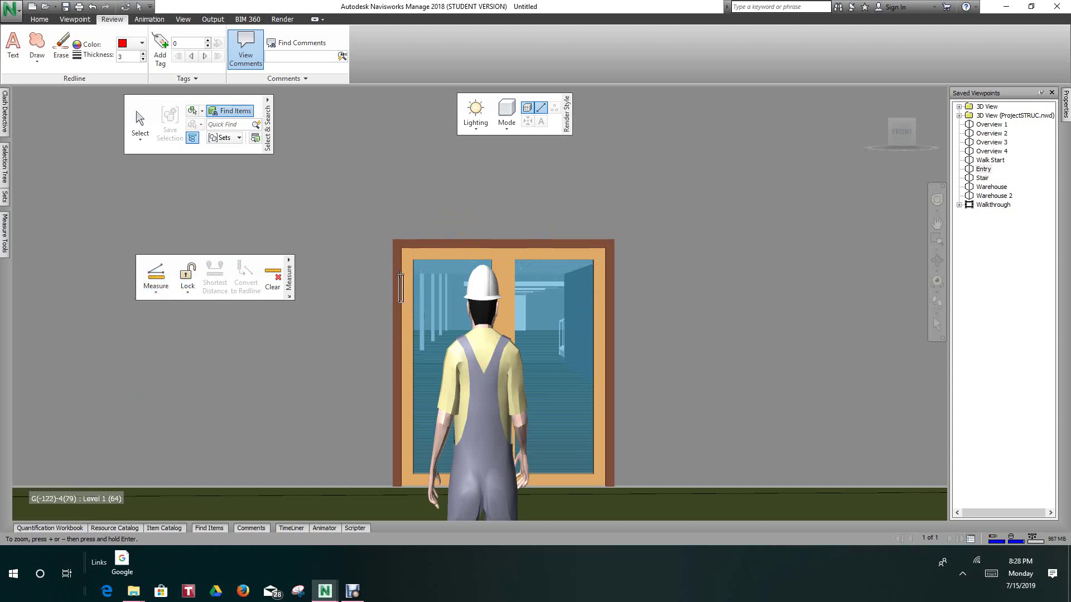
{"action": "left_click", "coordinate": [392, 239]}
{"action": "left_click", "coordinate": [615, 240]}
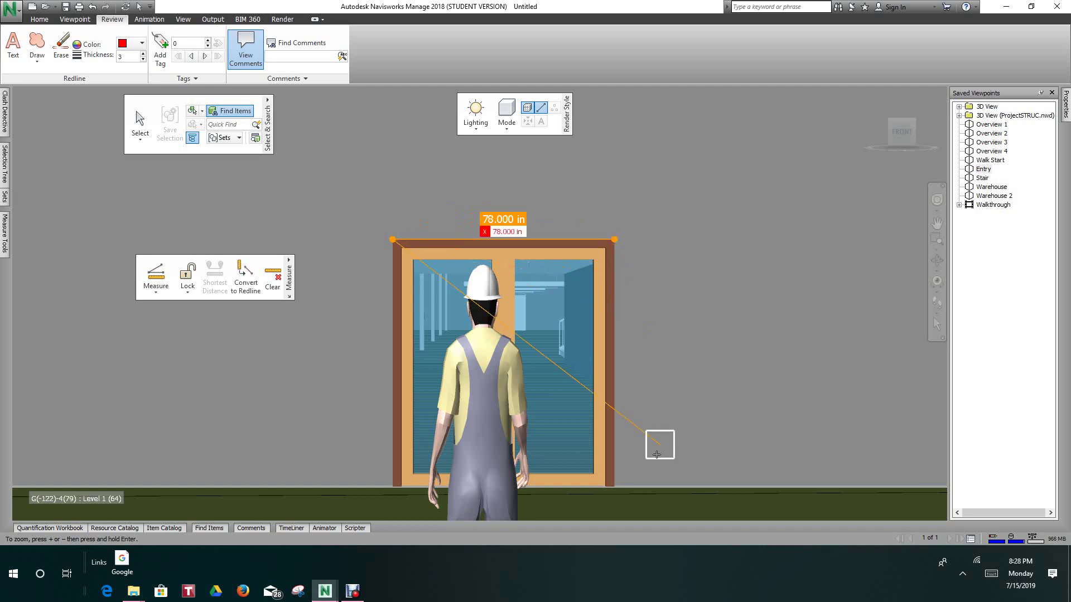
{"action": "left_click", "coordinate": [614, 487]}
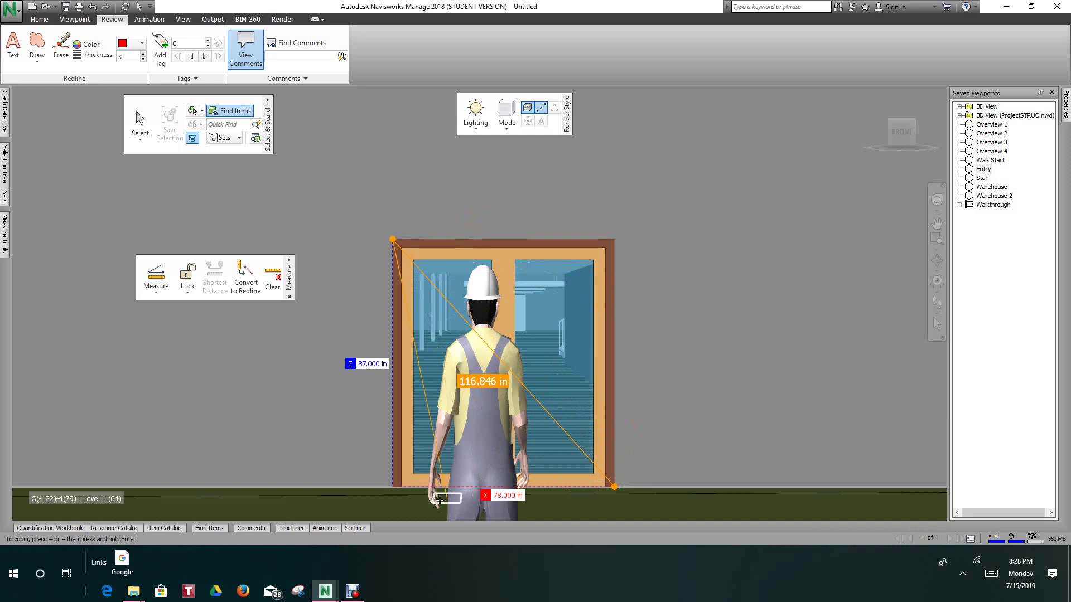
{"action": "left_click", "coordinate": [392, 487]}
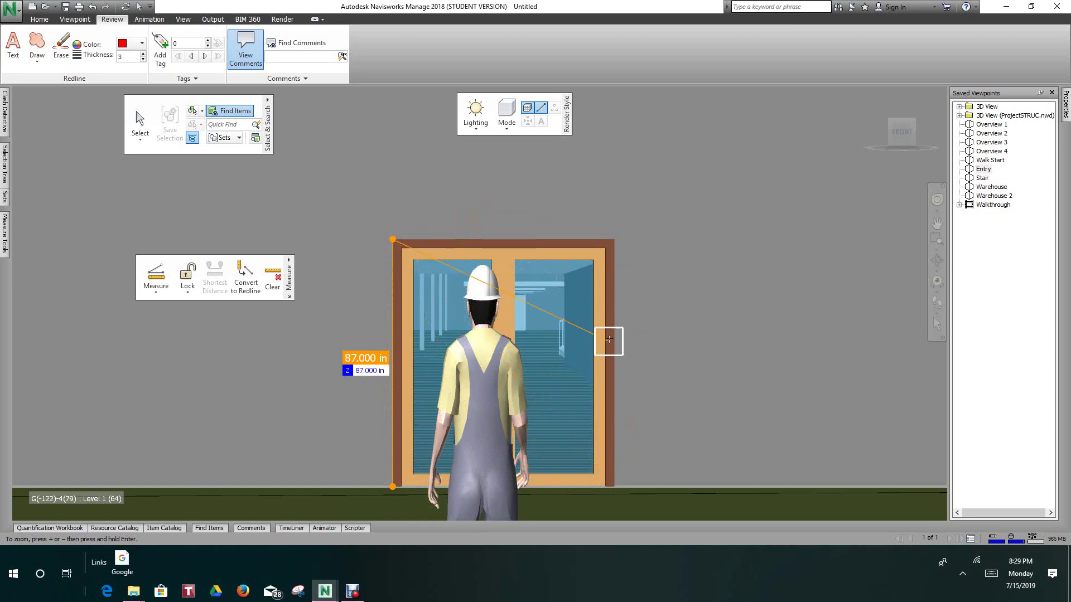
- Measure the front door's area by picking the four outer corners of its frame with the Area tool
{"action": "left_click", "coordinate": [155, 293]}
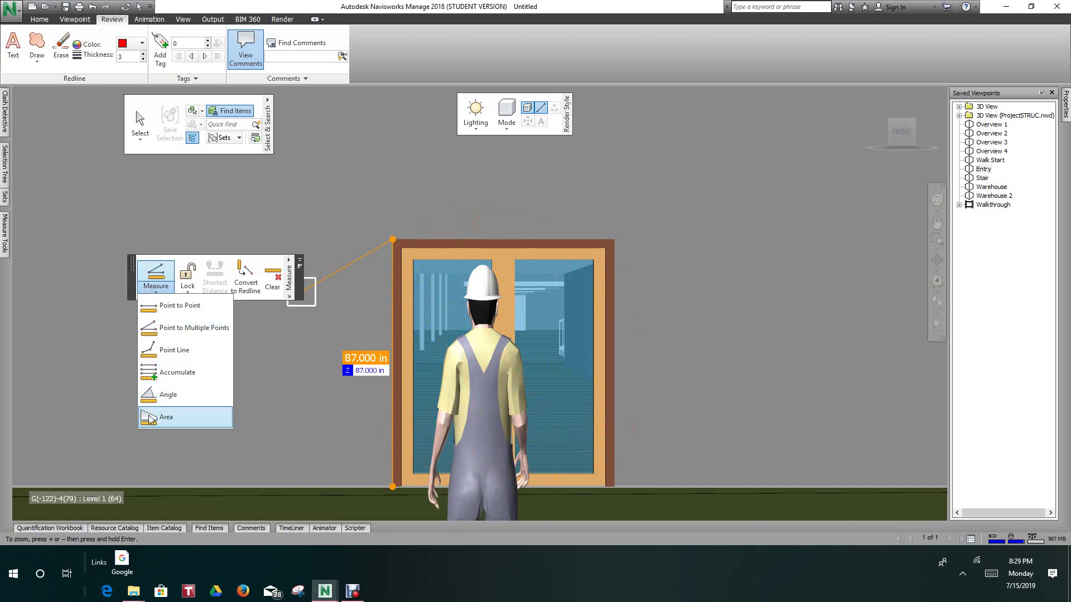
{"action": "left_click", "coordinate": [165, 416]}
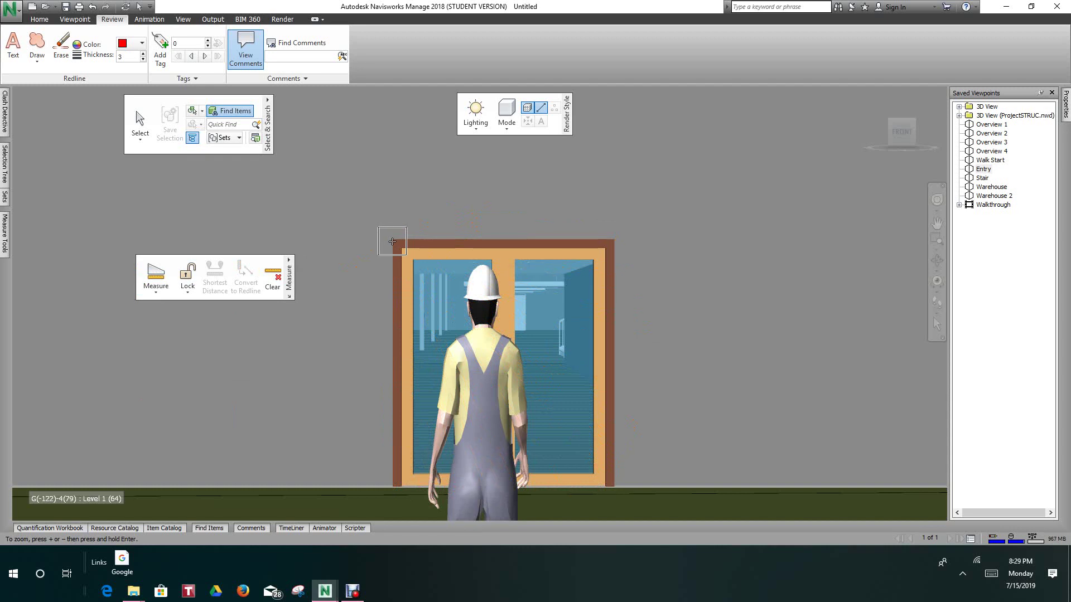
{"action": "left_click", "coordinate": [393, 240]}
{"action": "left_click", "coordinate": [614, 239]}
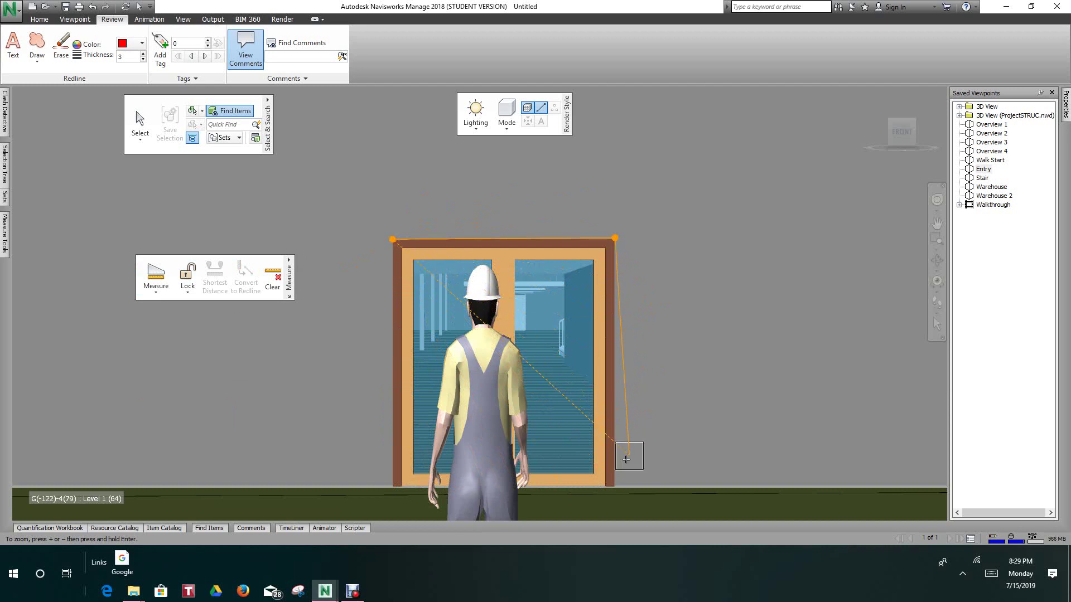
{"action": "left_click", "coordinate": [614, 486]}
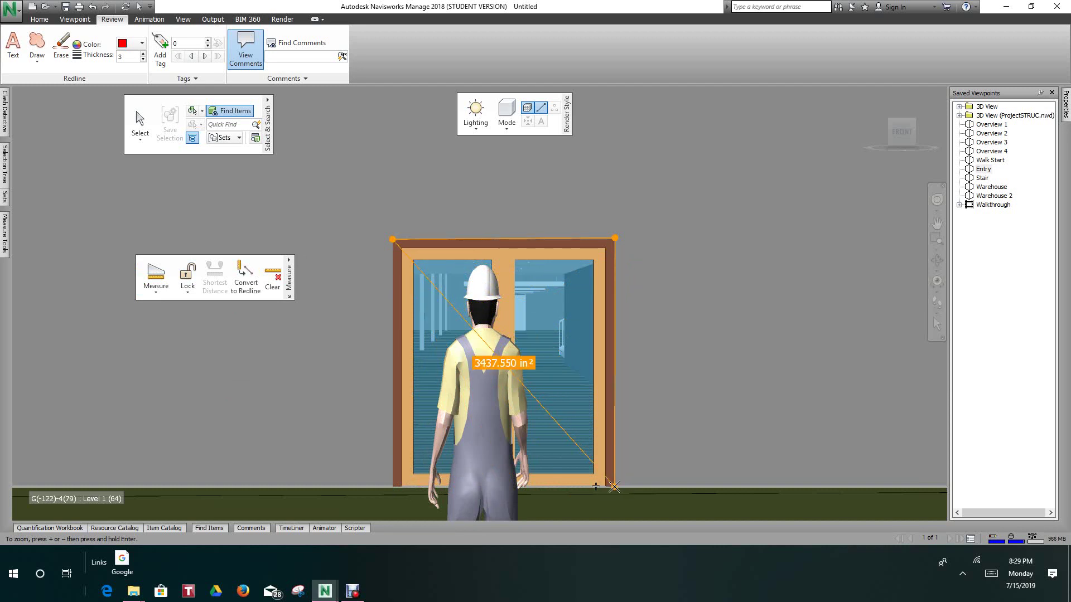
{"action": "left_click", "coordinate": [392, 486]}
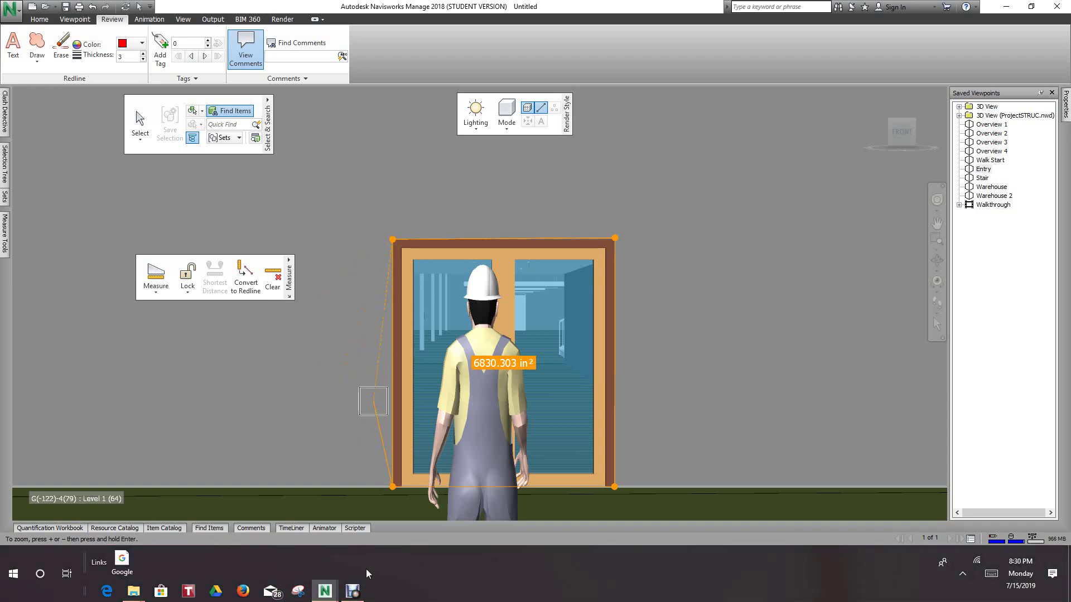
{"action": "left_click", "coordinate": [353, 591]}
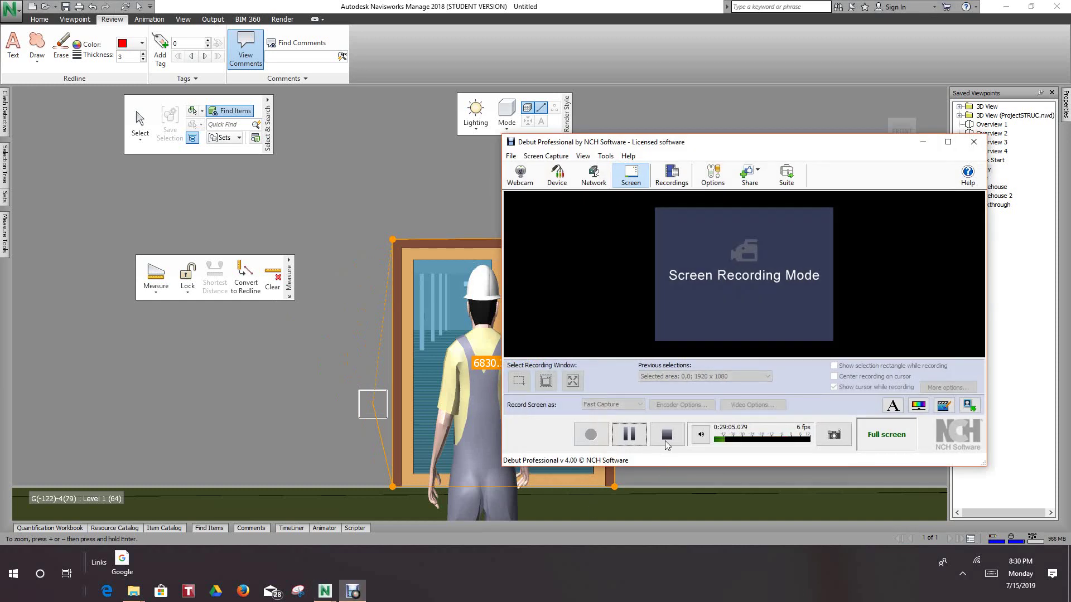